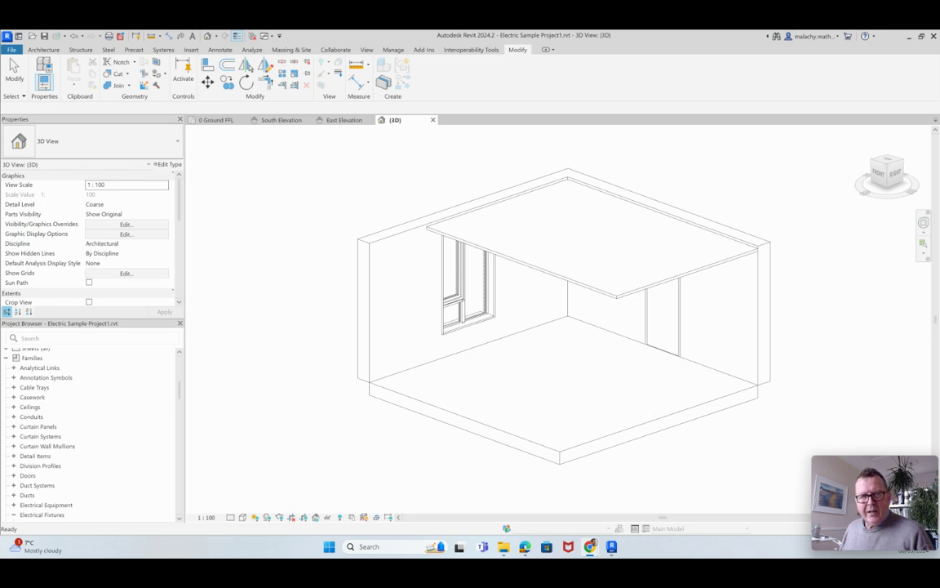
Step: Maximise the browser window and open the playlists on the video author's YouTube channel
{"action": "left_click_drag", "start_coordinate": [152, 102], "coordinate": [395, 136]}
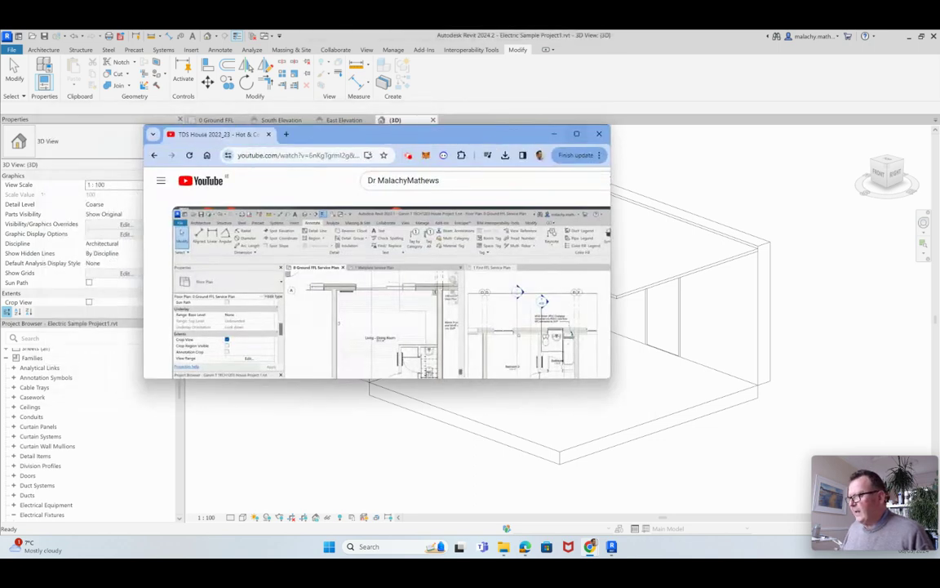
{"action": "left_click", "coordinate": [576, 133]}
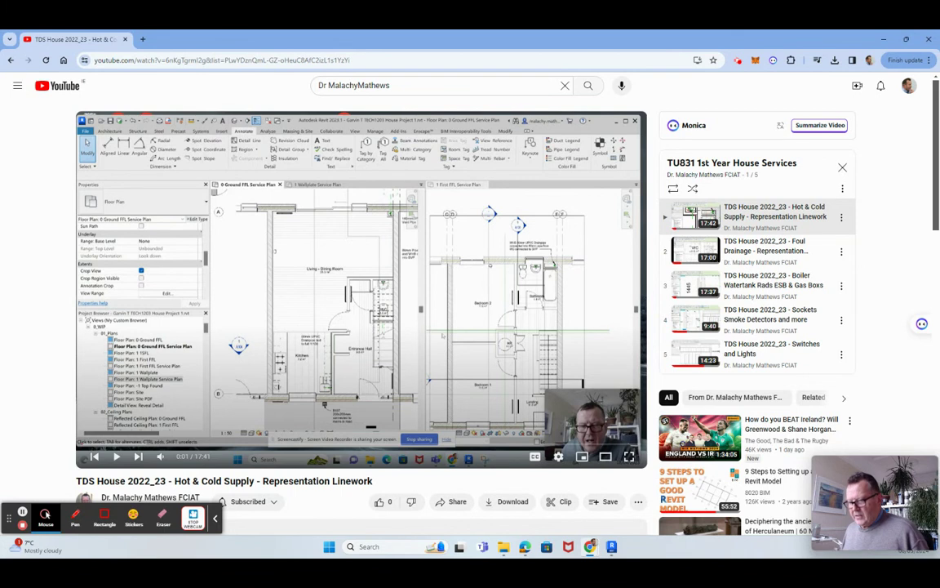
{"action": "left_click", "coordinate": [150, 497]}
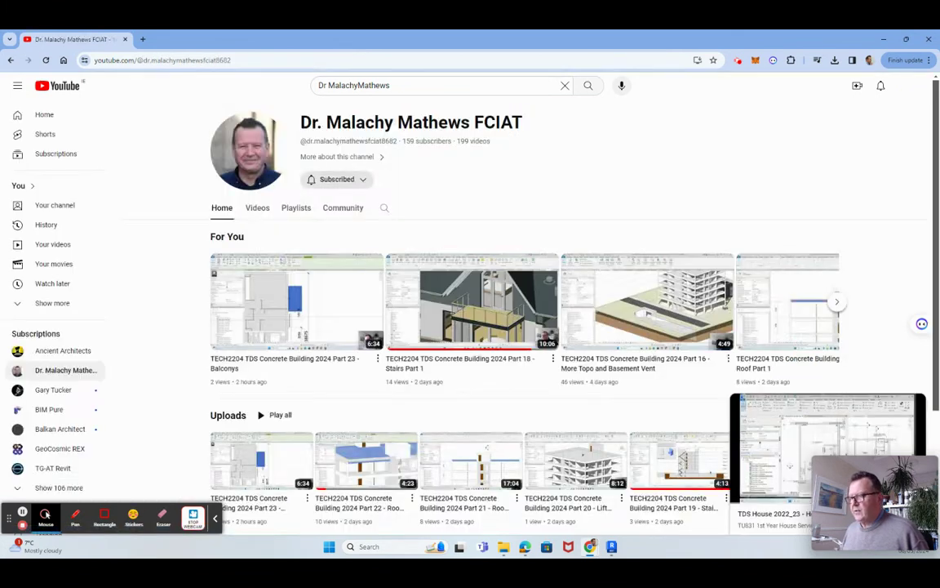
{"action": "left_click", "coordinate": [295, 208]}
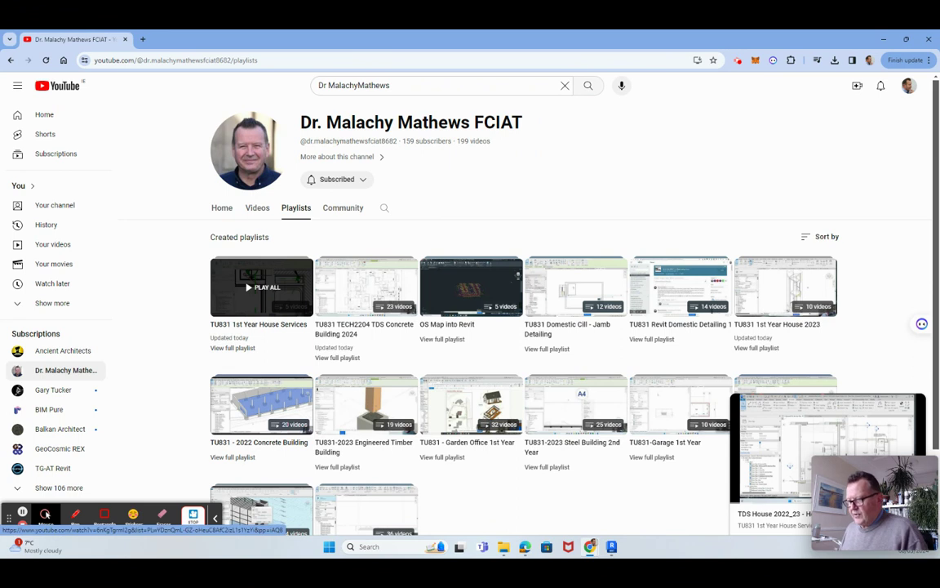
Step: Play the TU831 1st Year House Services playlist and view its first video in full screen
{"action": "left_click", "coordinate": [261, 287]}
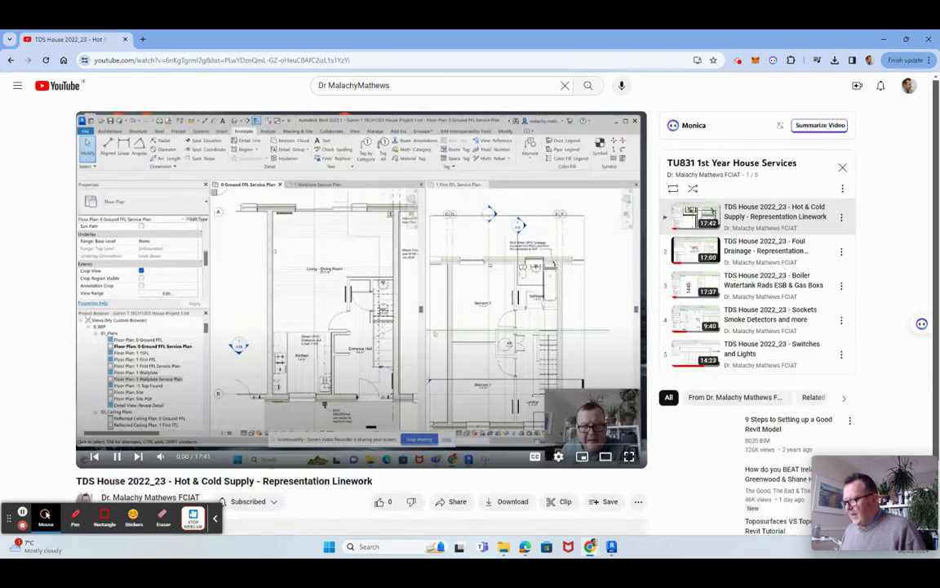
{"action": "double_click", "coordinate": [361, 298]}
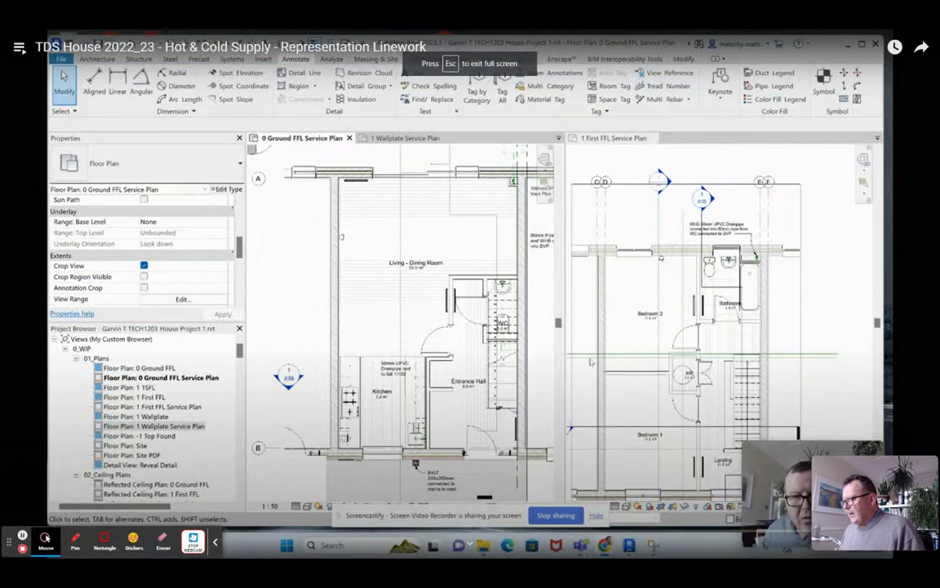
{"action": "double_click", "coordinate": [535, 388]}
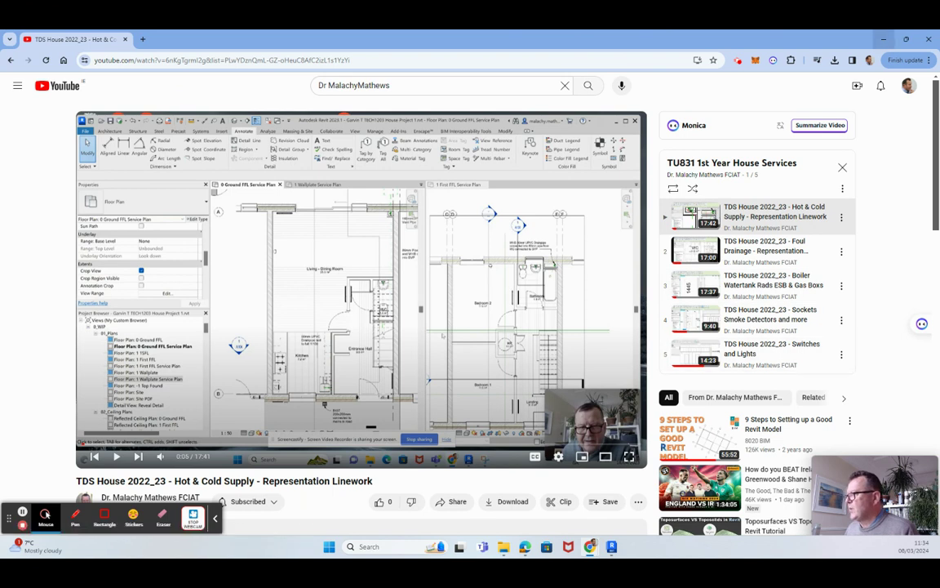
Step: Switch to Revit and select the 450mm From FFL type of the SBH_MEP_Double Switched Socket family under Electrical Fixtures
{"action": "key", "text": "alt+Tab"}
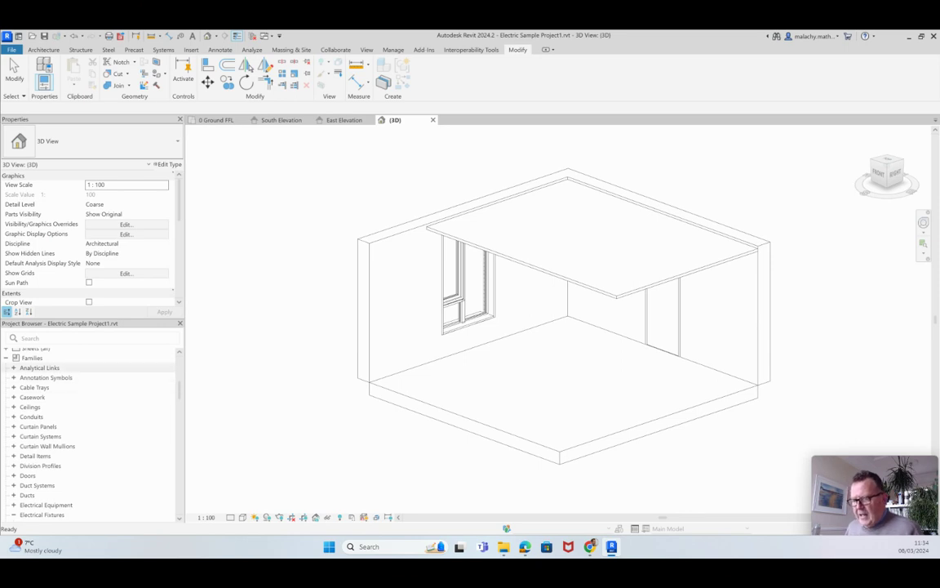
{"action": "scroll", "coordinate": [90, 379], "scroll_direction": "up", "scroll_amount": 5}
{"action": "scroll", "coordinate": [90, 379], "scroll_direction": "down", "scroll_amount": 11}
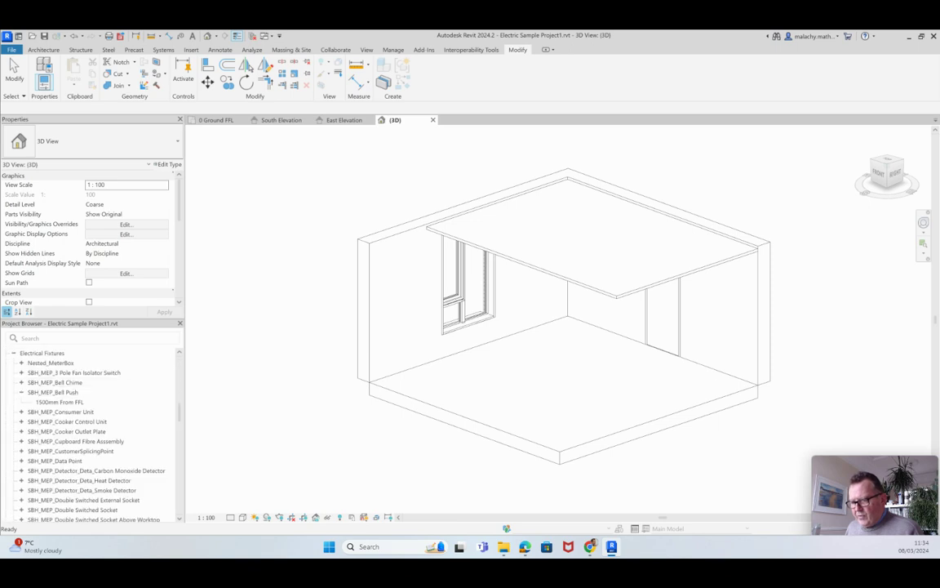
{"action": "scroll", "coordinate": [49, 382], "scroll_direction": "up", "scroll_amount": 3}
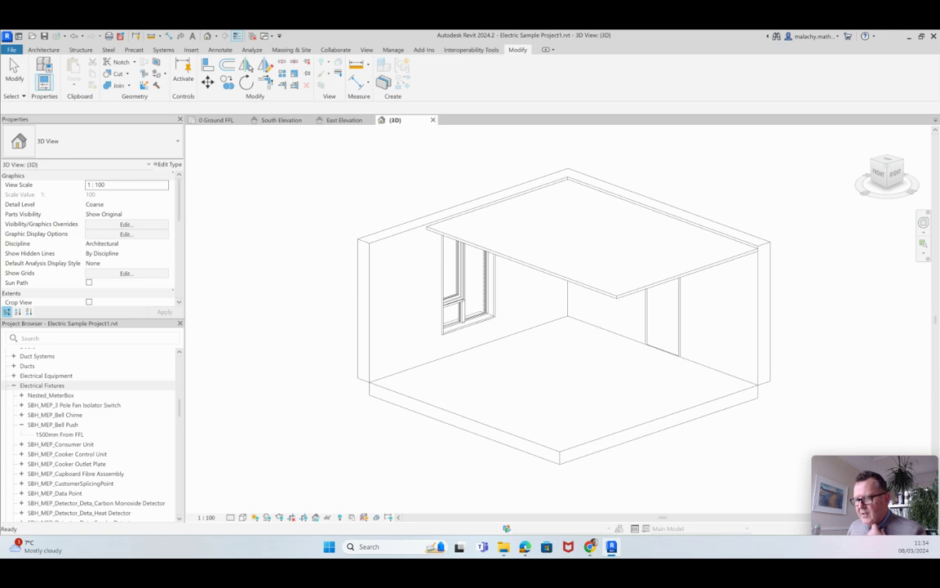
{"action": "scroll", "coordinate": [49, 387], "scroll_direction": "down", "scroll_amount": 3}
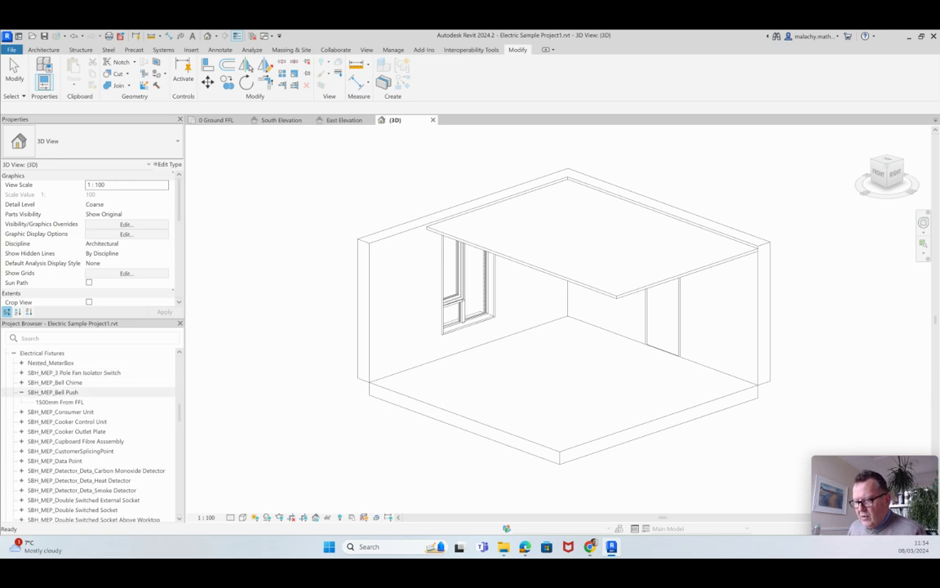
{"action": "double_click", "coordinate": [53, 392]}
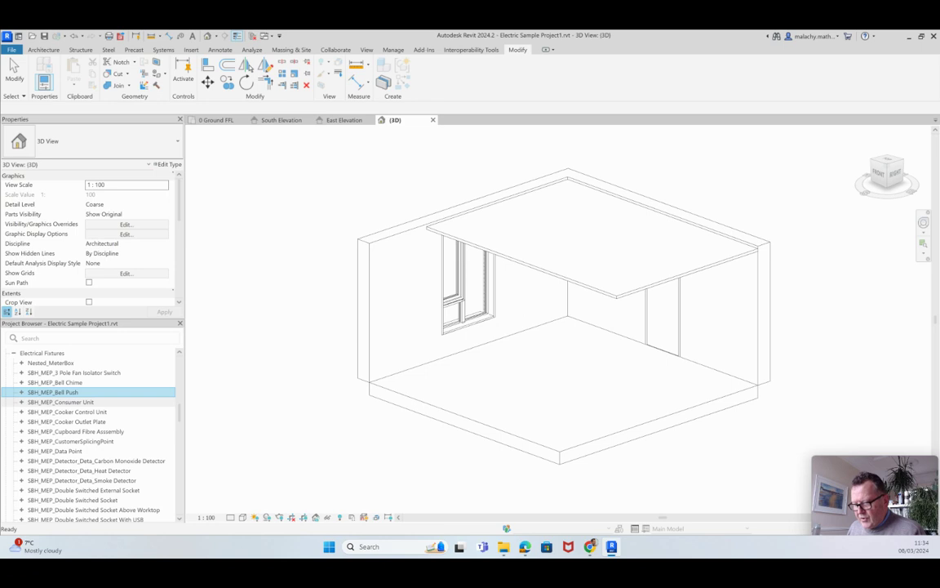
{"action": "scroll", "coordinate": [49, 400], "scroll_direction": "down", "scroll_amount": 6}
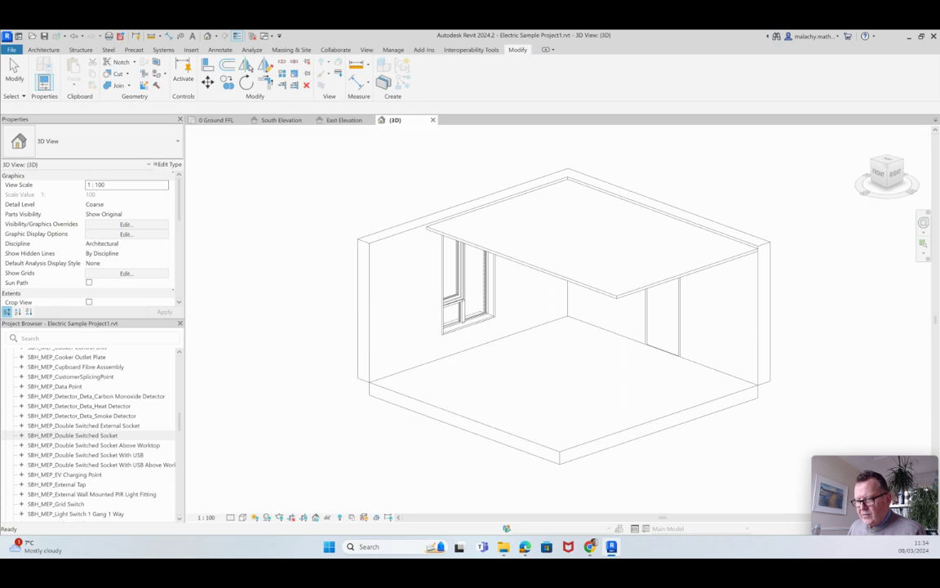
{"action": "left_click", "coordinate": [21, 435]}
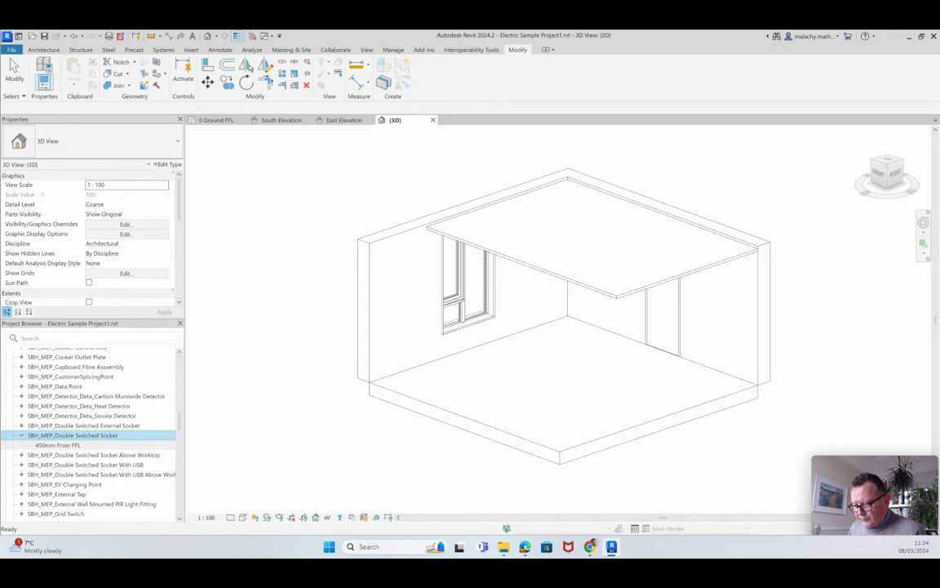
{"action": "left_click", "coordinate": [57, 445]}
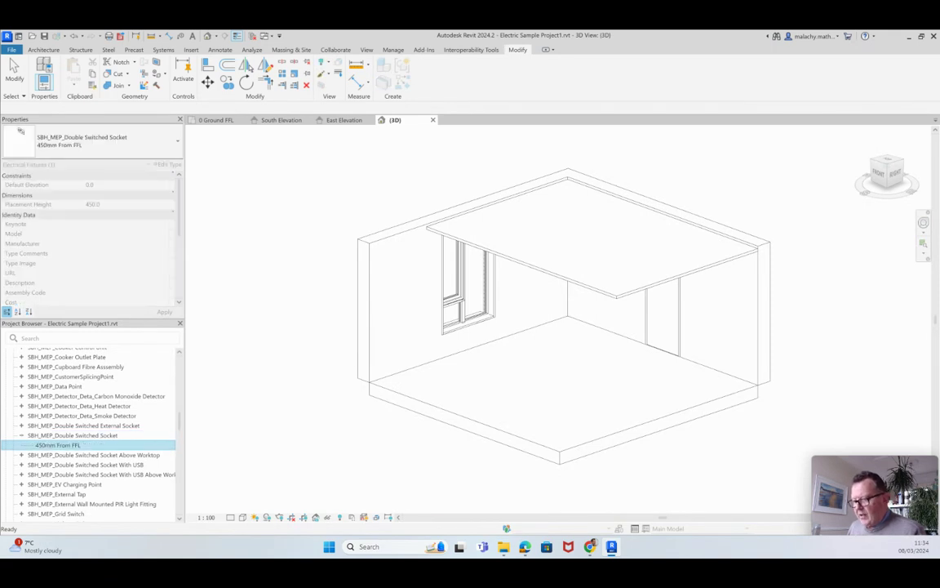
Step: Place the 450mm From FFL double switched socket on the wall beside the window in the East Elevation, about 600 mm from the wall's end
{"action": "left_click_drag", "start_coordinate": [57, 444], "coordinate": [326, 367]}
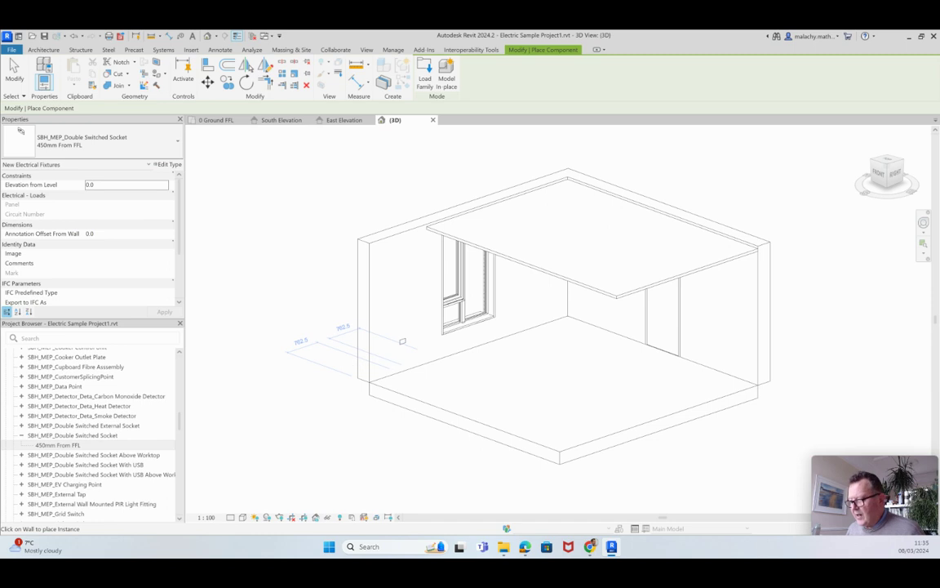
{"action": "key", "text": "Escape"}
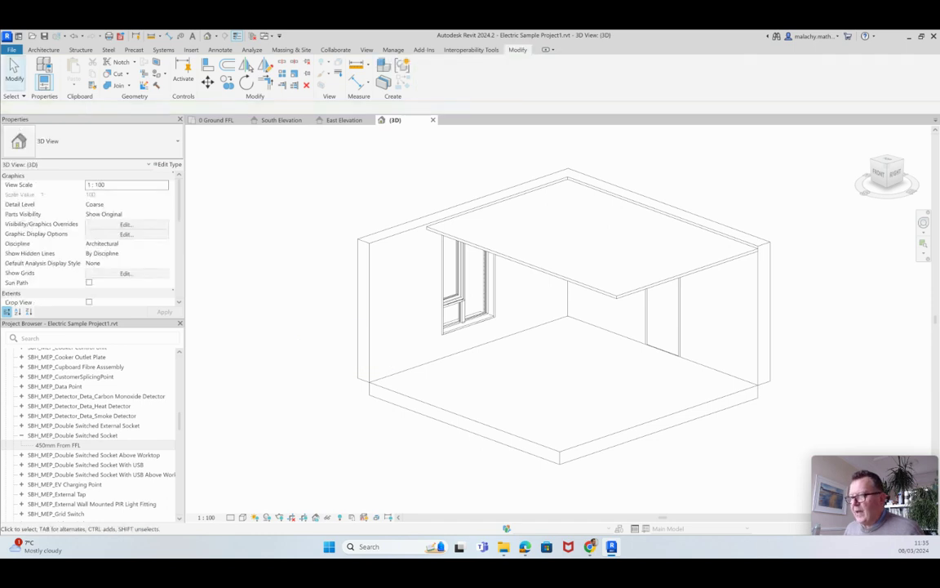
{"action": "left_click", "coordinate": [216, 120]}
{"action": "scroll", "coordinate": [246, 402], "scroll_direction": "up", "scroll_amount": 6}
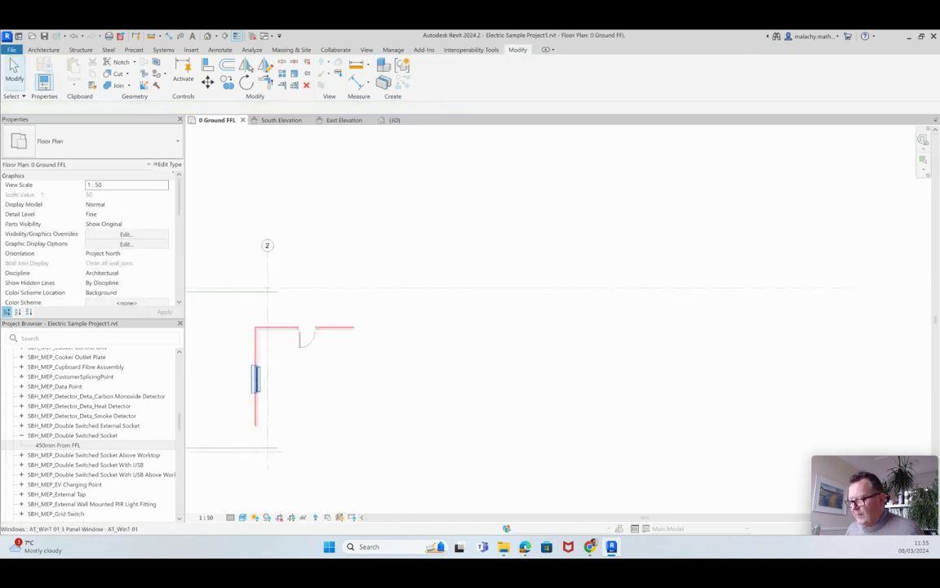
{"action": "left_click_drag", "start_coordinate": [57, 445], "coordinate": [229, 424]}
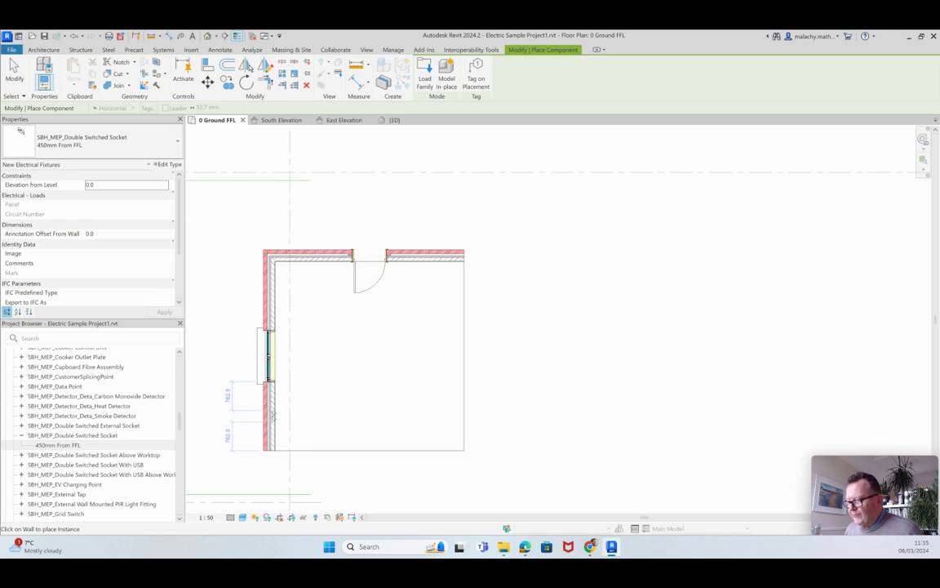
{"action": "scroll", "coordinate": [272, 425], "scroll_direction": "up", "scroll_amount": 4}
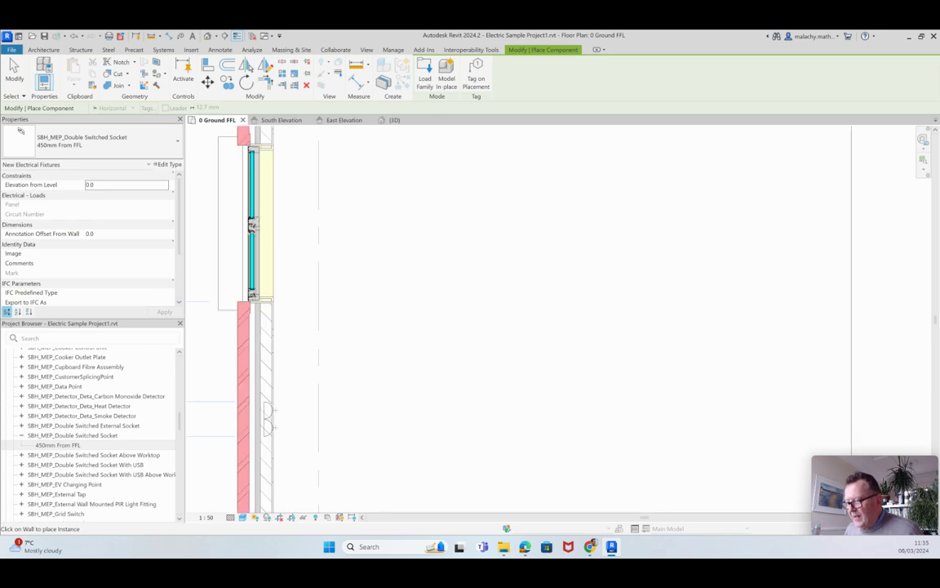
{"action": "scroll", "coordinate": [271, 423], "scroll_direction": "down", "scroll_amount": 2}
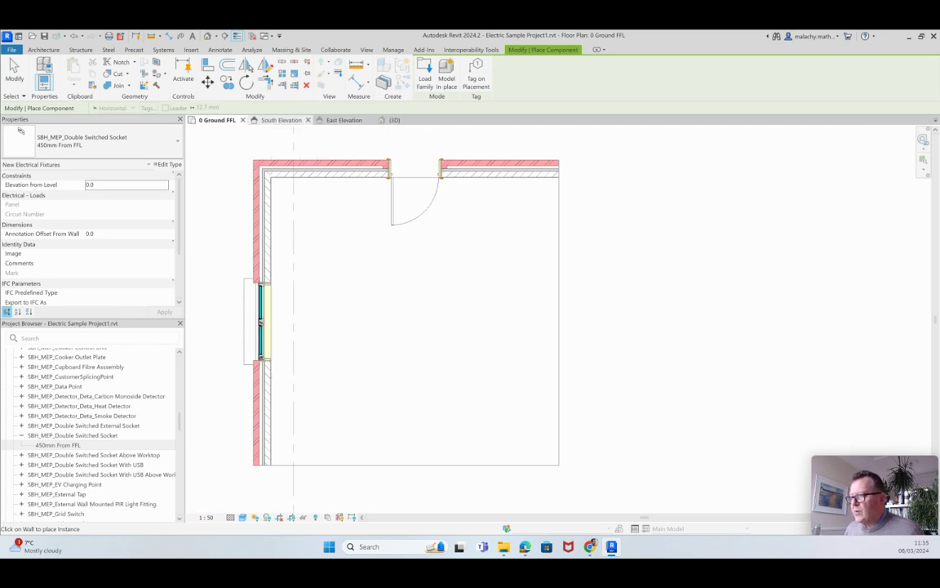
{"action": "left_click", "coordinate": [344, 120]}
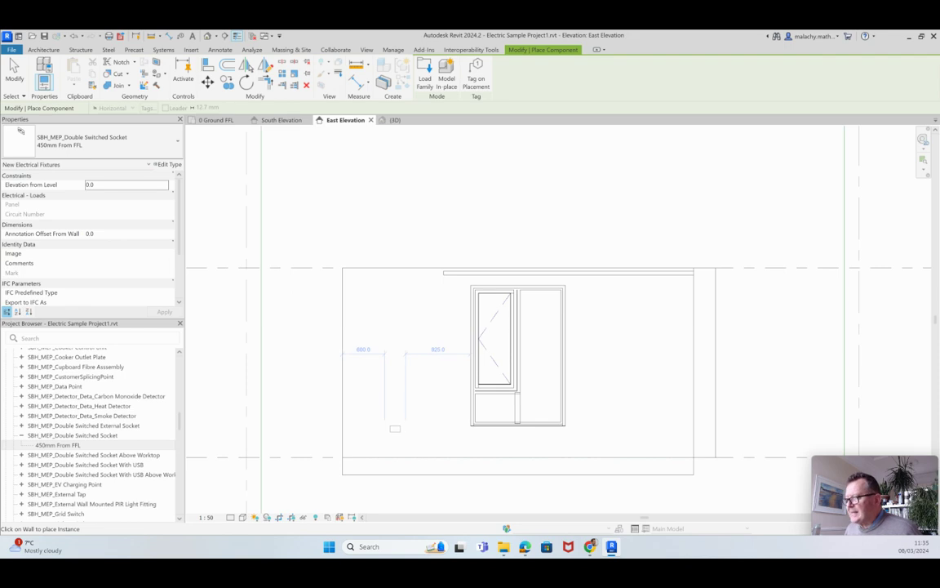
{"action": "left_click", "coordinate": [395, 429]}
{"action": "key", "text": "Escape"}
{"action": "key", "text": "Escape"}
Step: Offset the placed socket's annotation symbol about 10.6 mm from the wall in the 0 Ground FFL plan
{"action": "scroll", "coordinate": [383, 417], "scroll_direction": "up", "scroll_amount": 5}
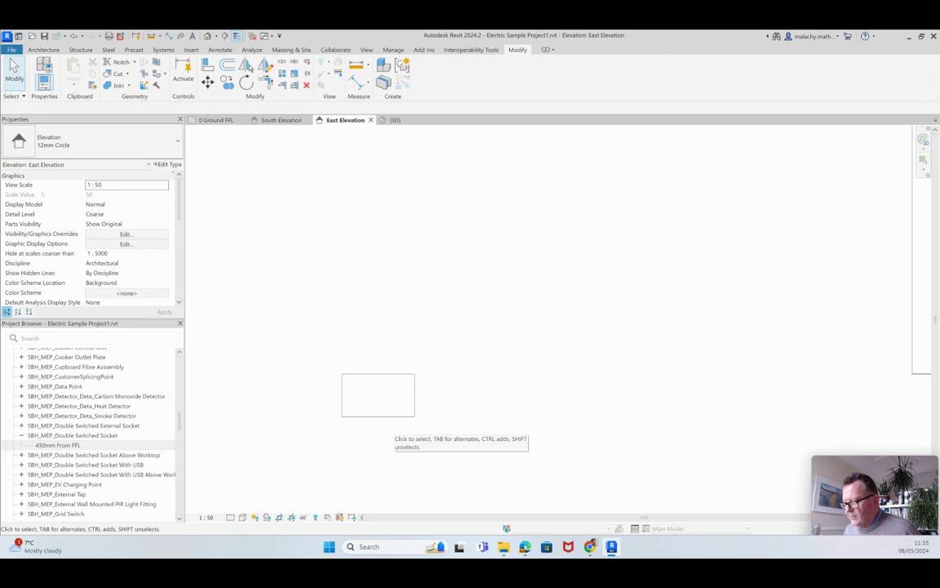
{"action": "left_click", "coordinate": [378, 395]}
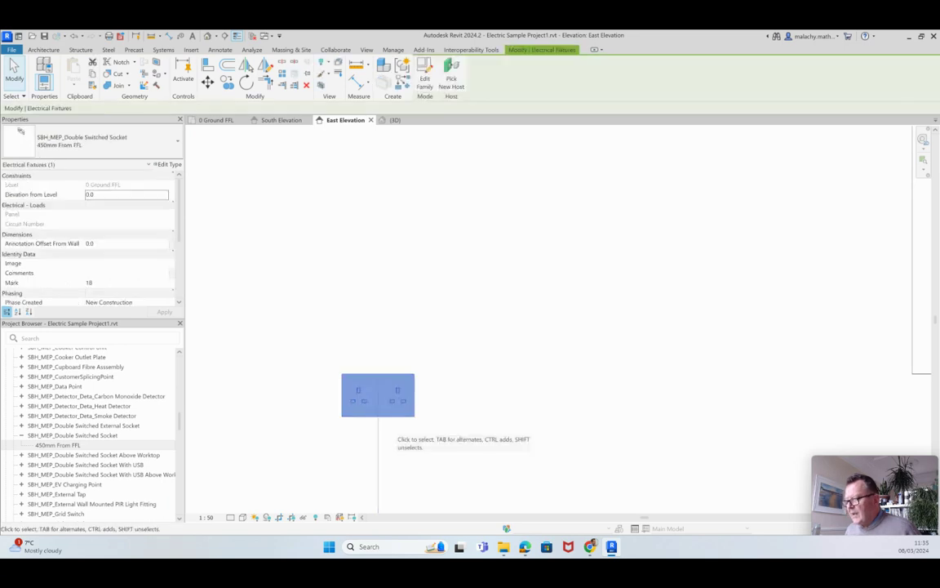
{"action": "left_click", "coordinate": [217, 120]}
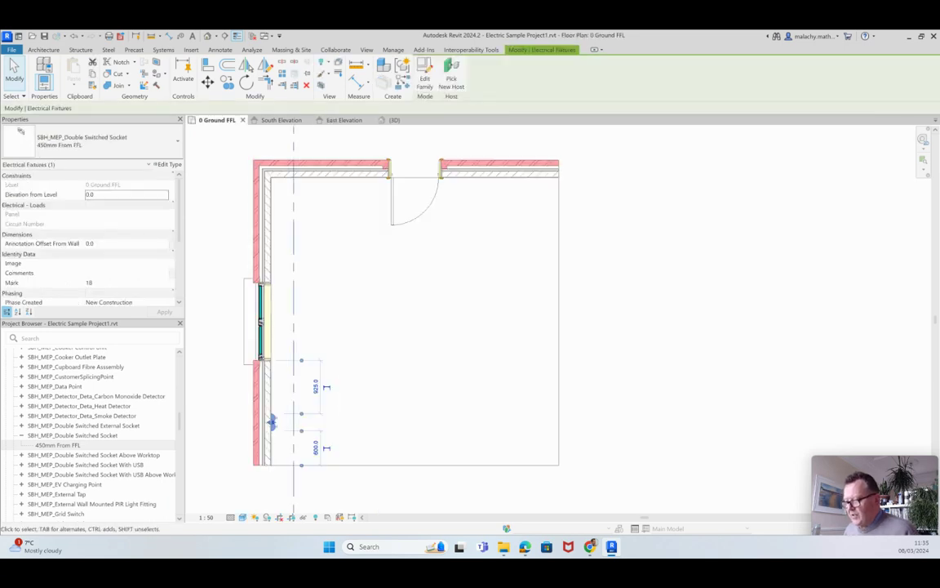
{"action": "scroll", "coordinate": [261, 305], "scroll_direction": "up", "scroll_amount": 4}
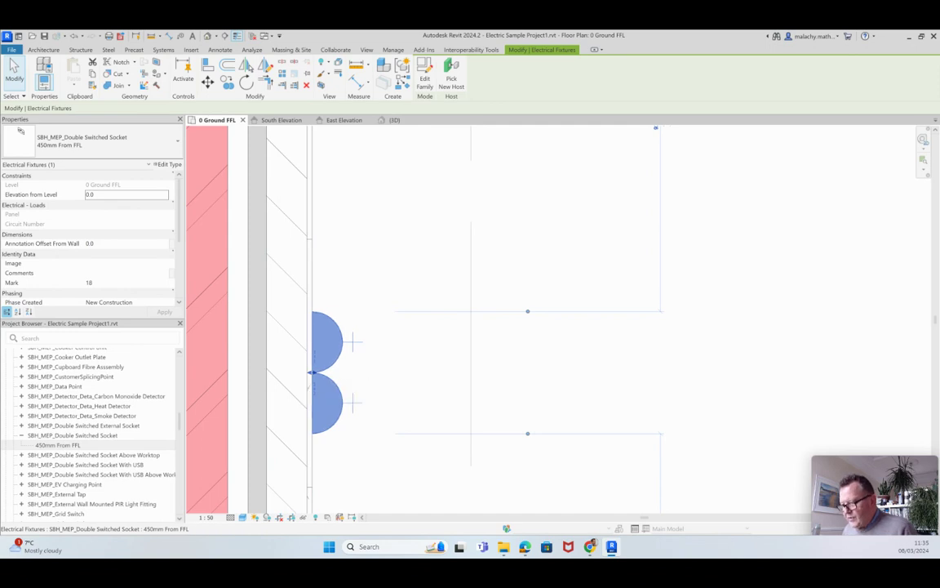
{"action": "left_click_drag", "start_coordinate": [312, 373], "coordinate": [311, 388]}
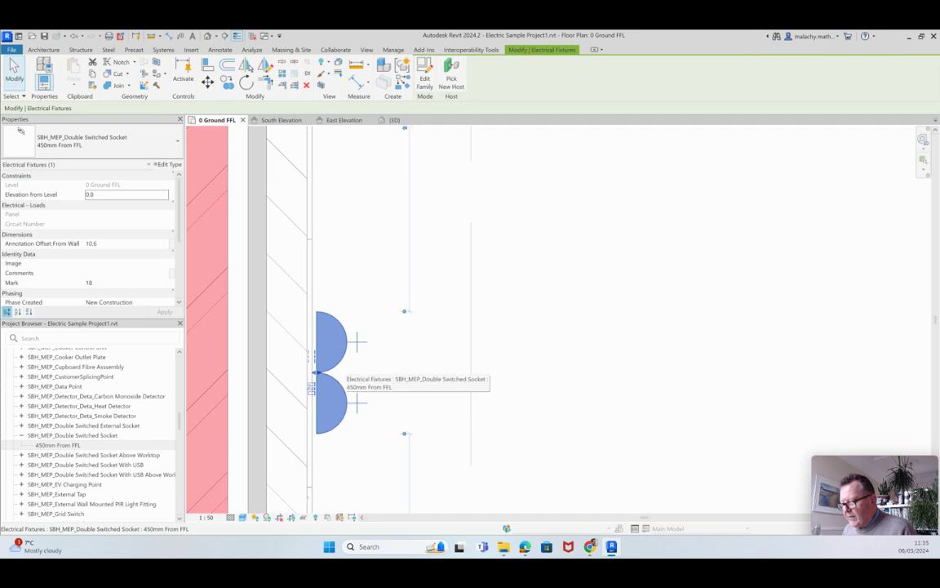
Step: Check the socket in the East Elevation and set that view's detail level to Fine
{"action": "left_click", "coordinate": [343, 120]}
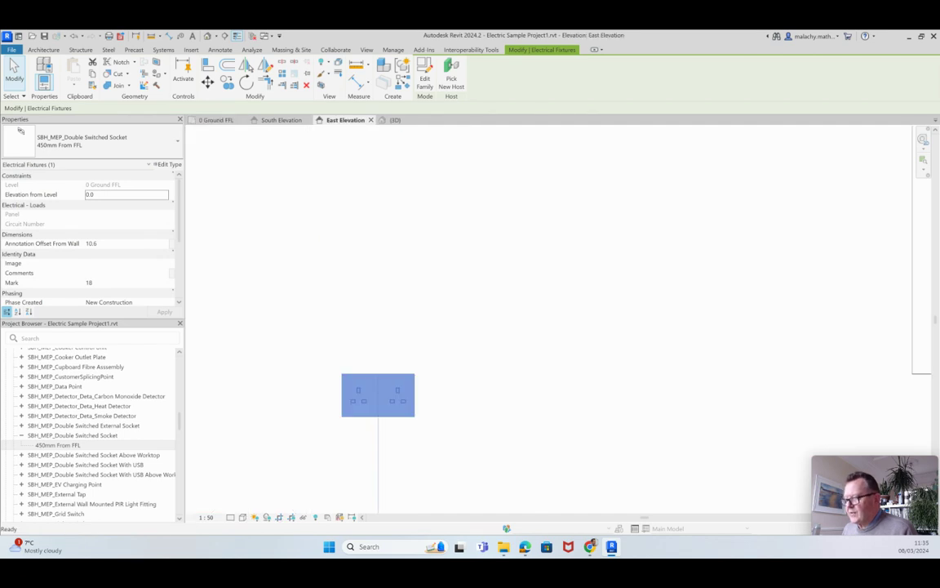
{"action": "key", "text": "Escape"}
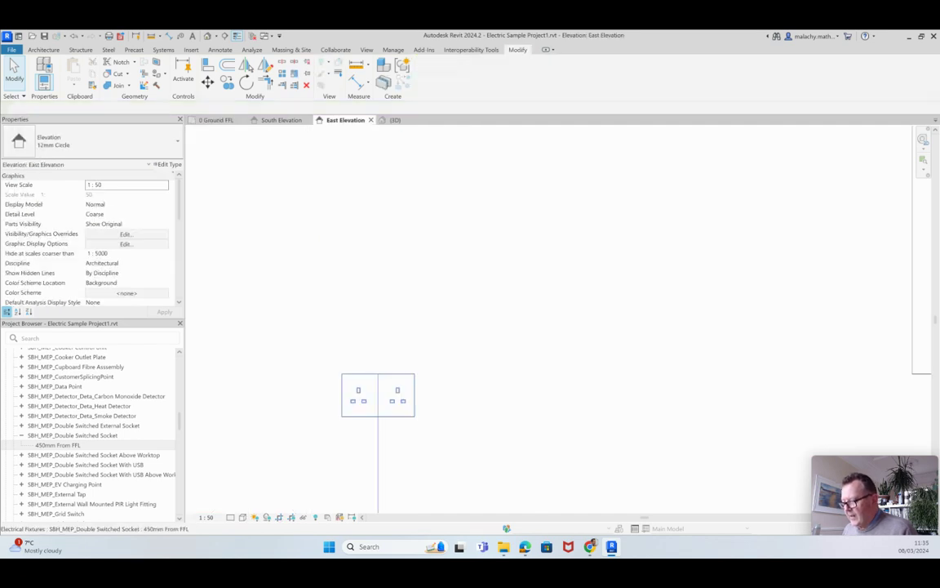
{"action": "left_click", "coordinate": [378, 395]}
{"action": "scroll", "coordinate": [375, 425], "scroll_direction": "up", "scroll_amount": 3}
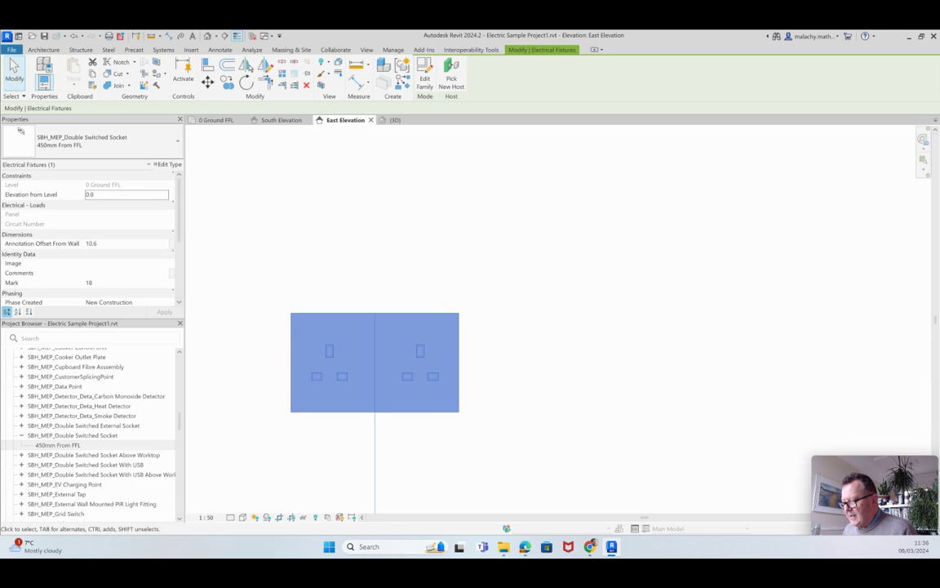
{"action": "scroll", "coordinate": [422, 394], "scroll_direction": "down", "scroll_amount": 8}
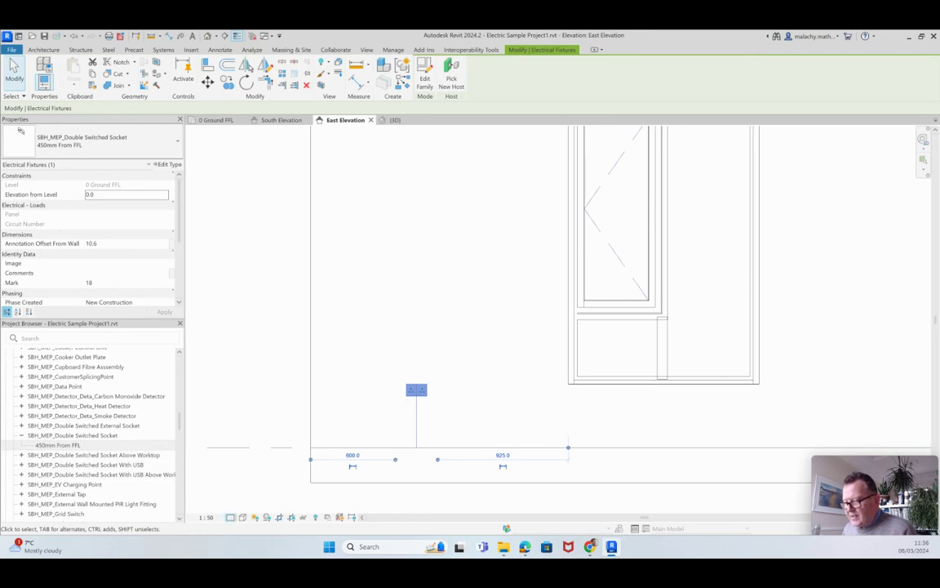
{"action": "left_click", "coordinate": [230, 517]}
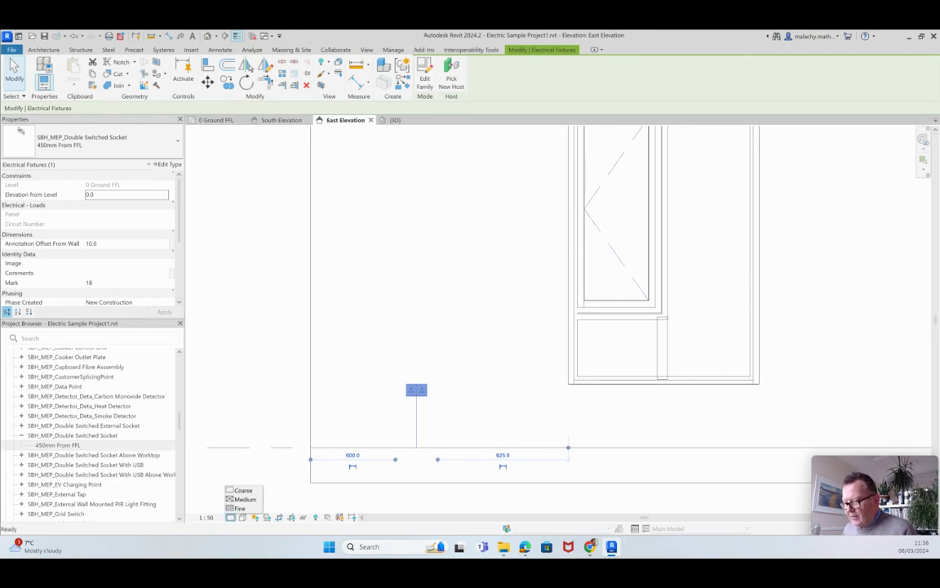
{"action": "left_click", "coordinate": [239, 508]}
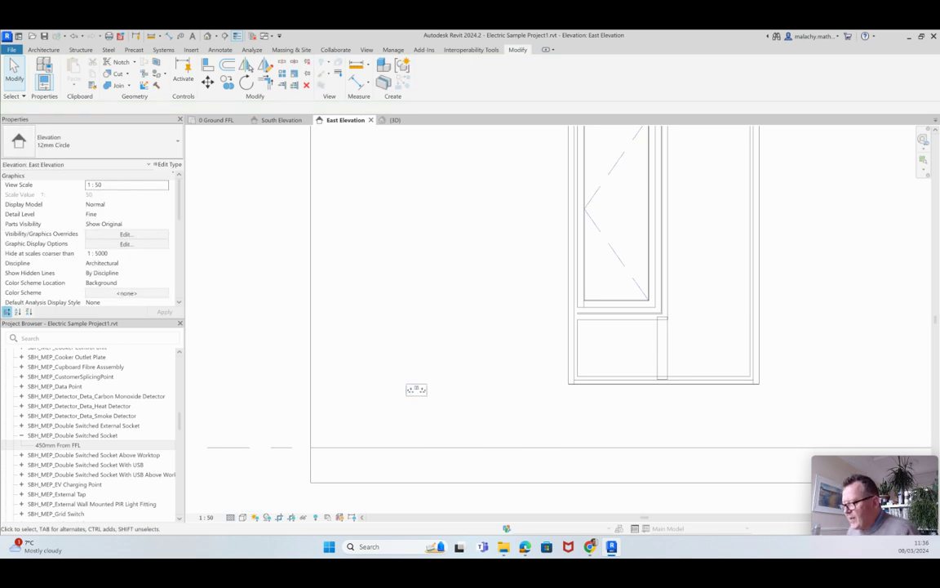
{"action": "scroll", "coordinate": [417, 390], "scroll_direction": "up", "scroll_amount": 2}
{"action": "scroll", "coordinate": [417, 390], "scroll_direction": "down", "scroll_amount": 2}
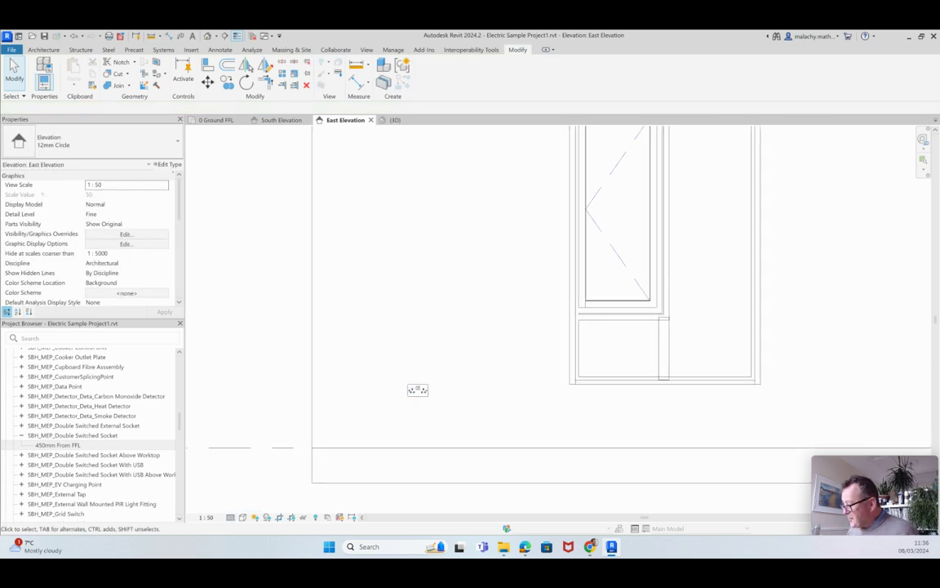
Step: Compare the socket's display in the East Elevation at Coarse and Fine detail levels, finishing on Fine
{"action": "left_click", "coordinate": [230, 518]}
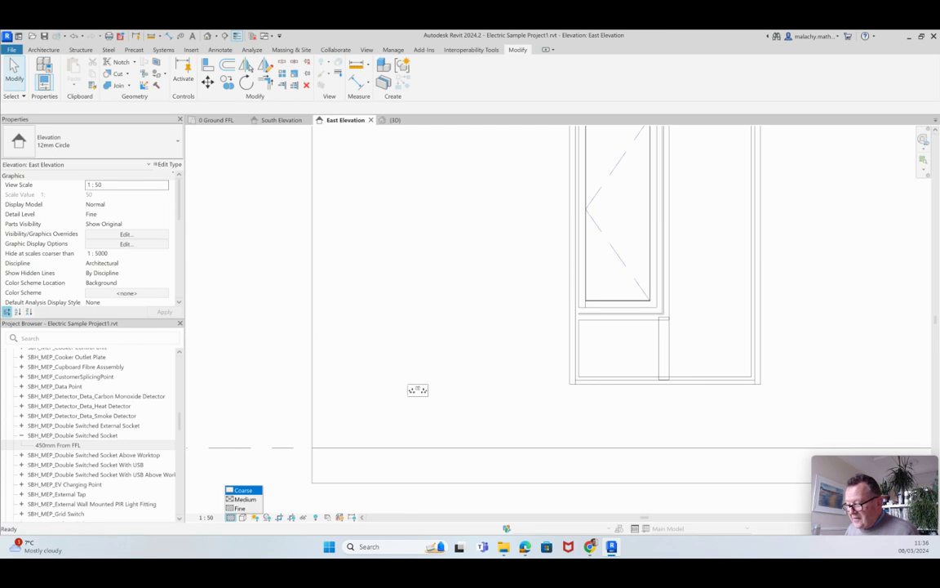
{"action": "left_click", "coordinate": [243, 490]}
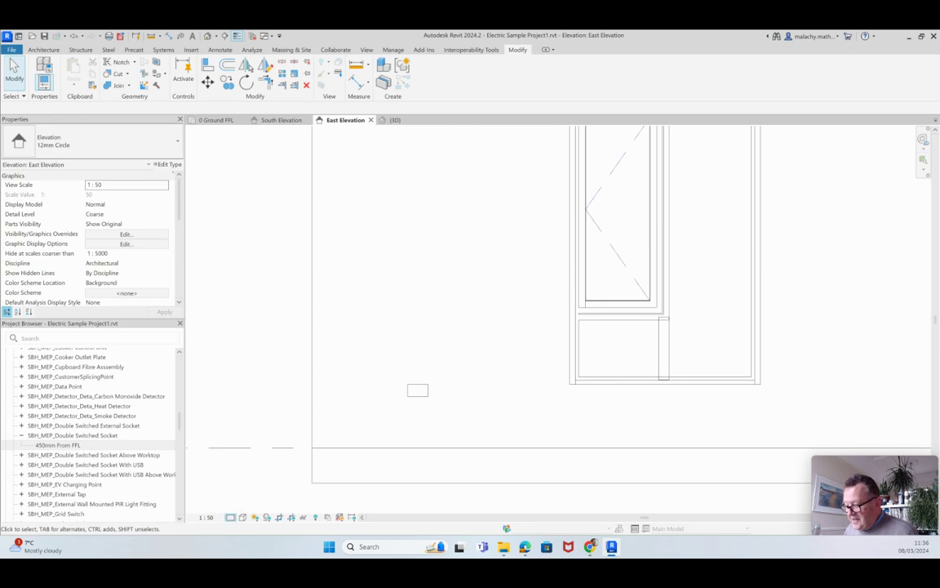
{"action": "left_click", "coordinate": [230, 517]}
{"action": "left_click", "coordinate": [243, 507]}
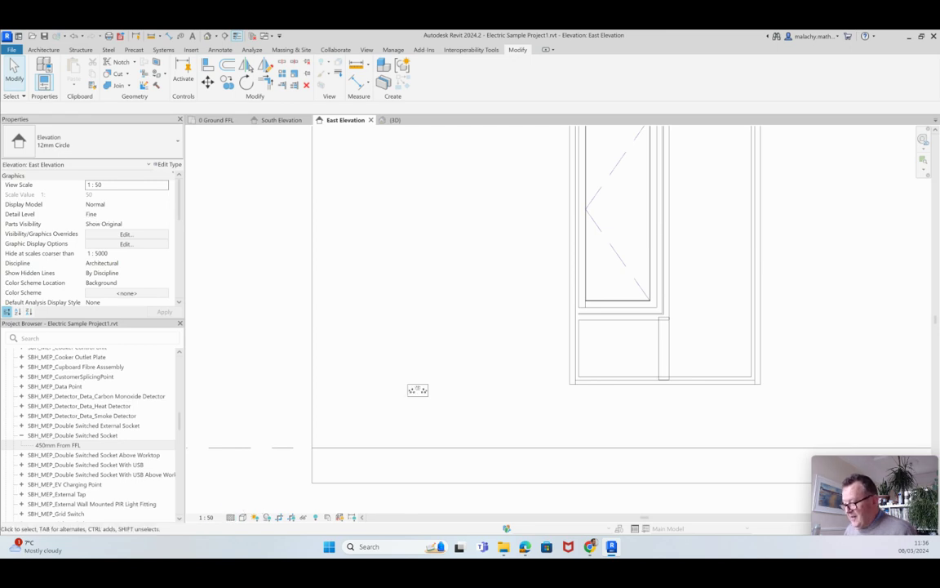
{"action": "scroll", "coordinate": [411, 390], "scroll_direction": "up", "scroll_amount": 5}
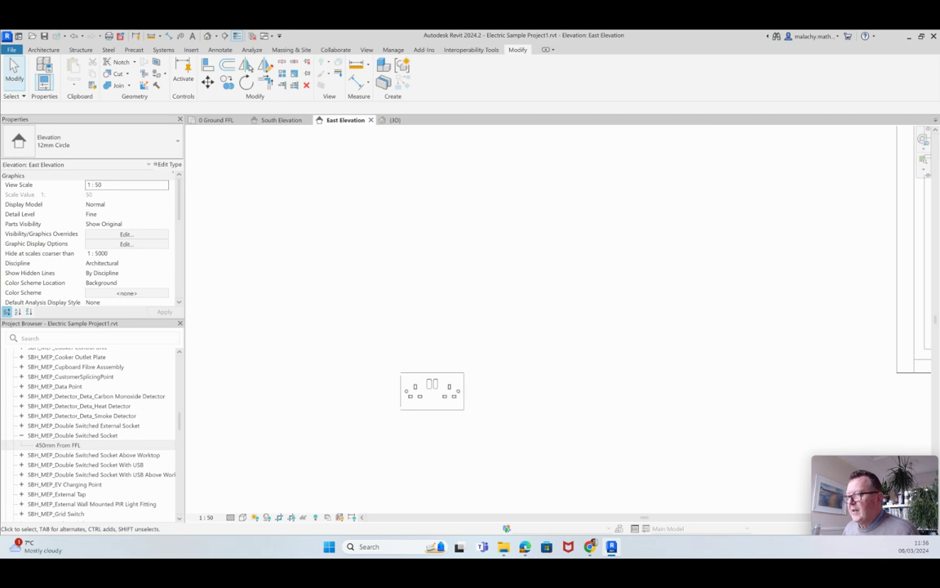
{"action": "scroll", "coordinate": [292, 292], "scroll_direction": "down", "scroll_amount": 4}
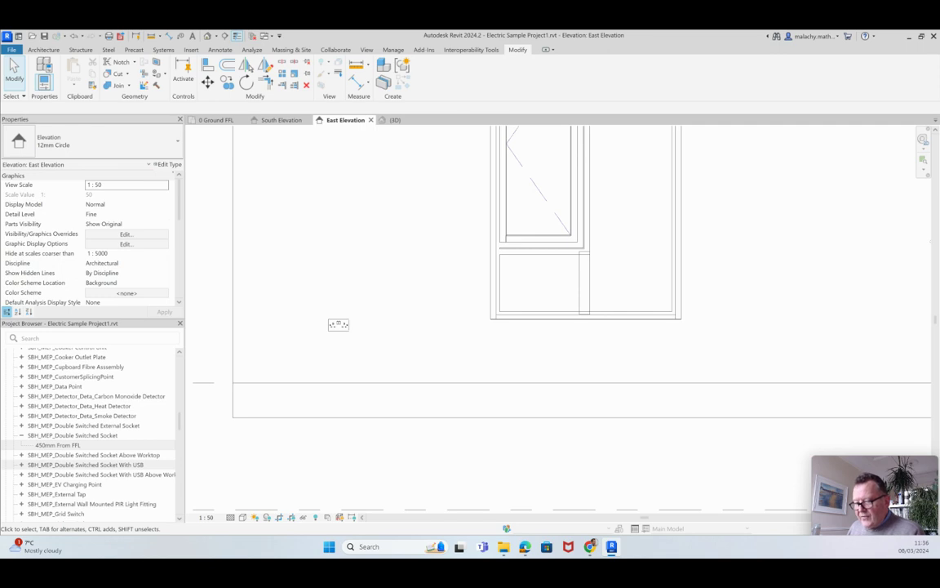
Step: Place 450mm From FFL instances of SBH_MEP_Double Switched Socket With USB in the East Elevation, between the existing socket and the window
{"action": "double_click", "coordinate": [86, 464]}
{"action": "left_click", "coordinate": [58, 474]}
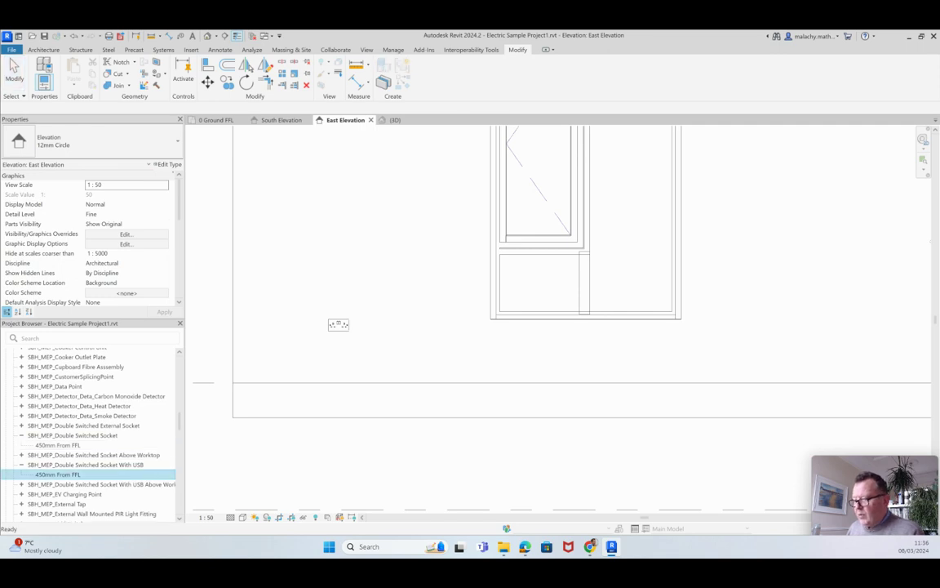
{"action": "left_click_drag", "start_coordinate": [58, 474], "coordinate": [371, 305]}
{"action": "left_click", "coordinate": [373, 325]}
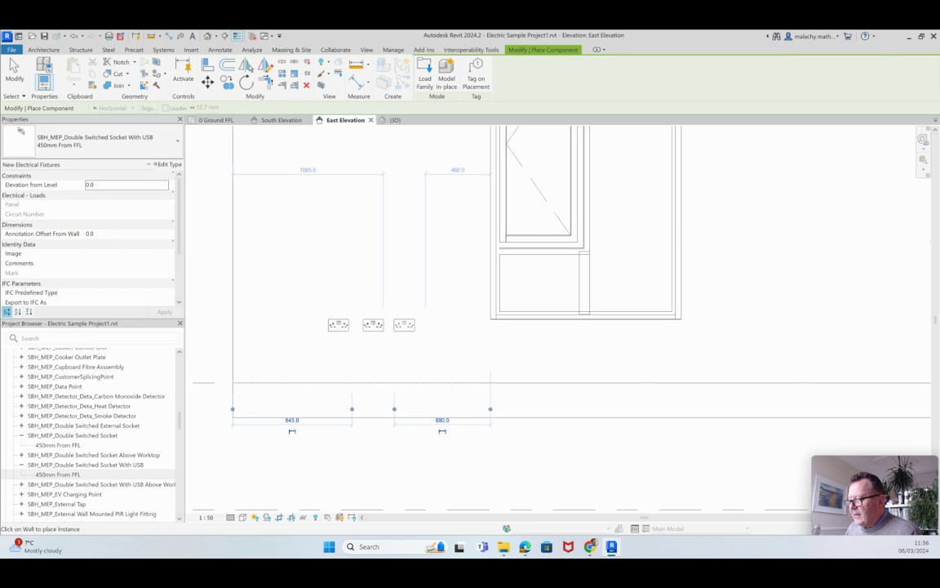
{"action": "left_click", "coordinate": [406, 325]}
{"action": "key", "text": "Escape"}
{"action": "key", "text": "Escape"}
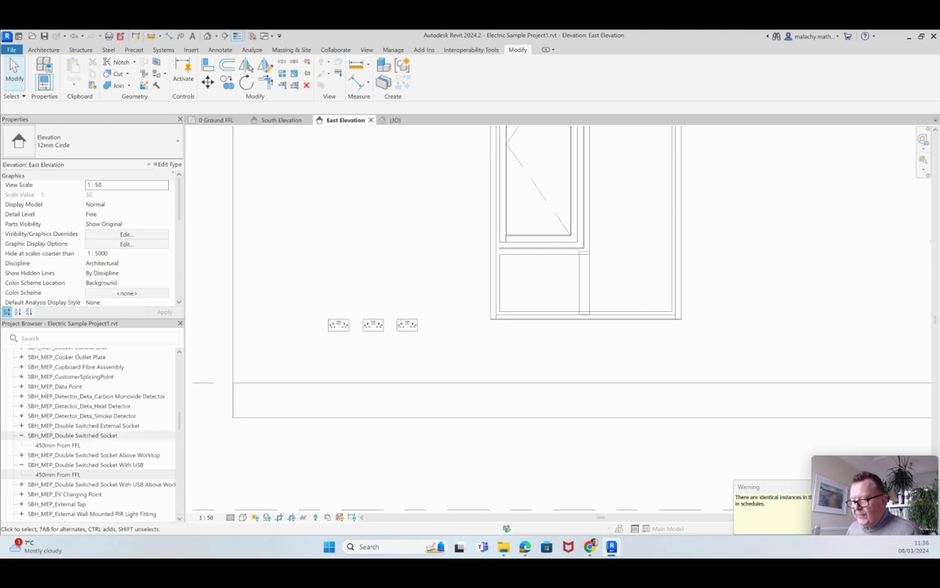
{"action": "scroll", "coordinate": [90, 457], "scroll_direction": "down", "scroll_amount": 2}
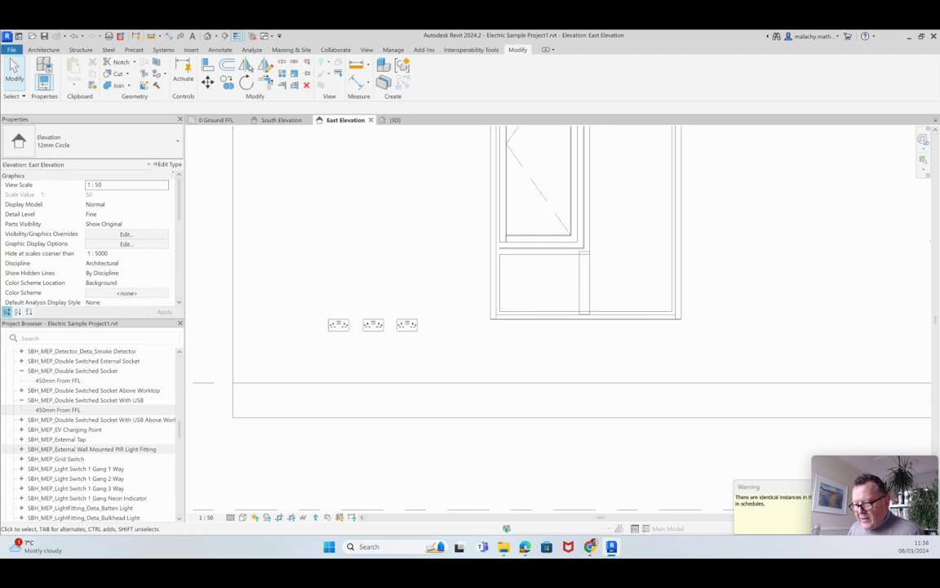
{"action": "double_click", "coordinate": [65, 429]}
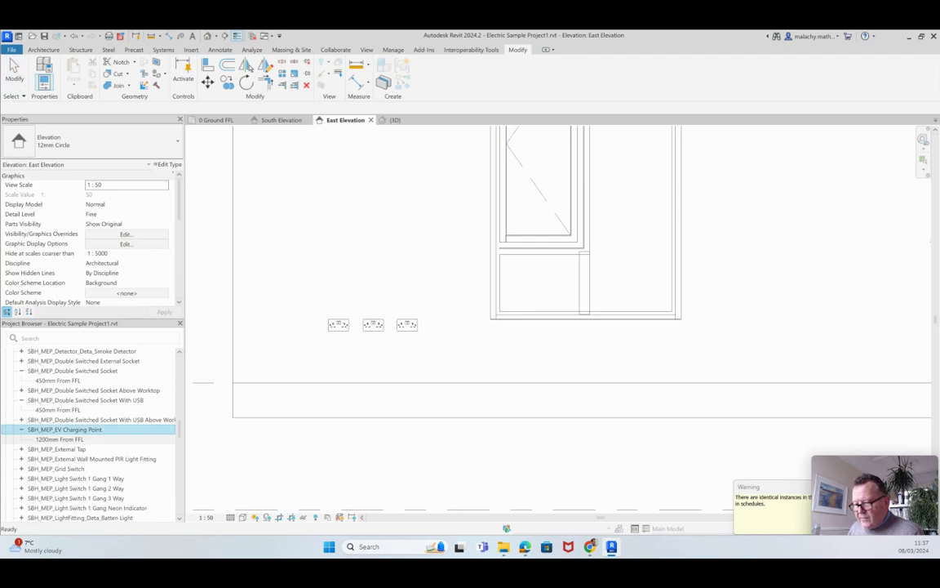
{"action": "double_click", "coordinate": [59, 439]}
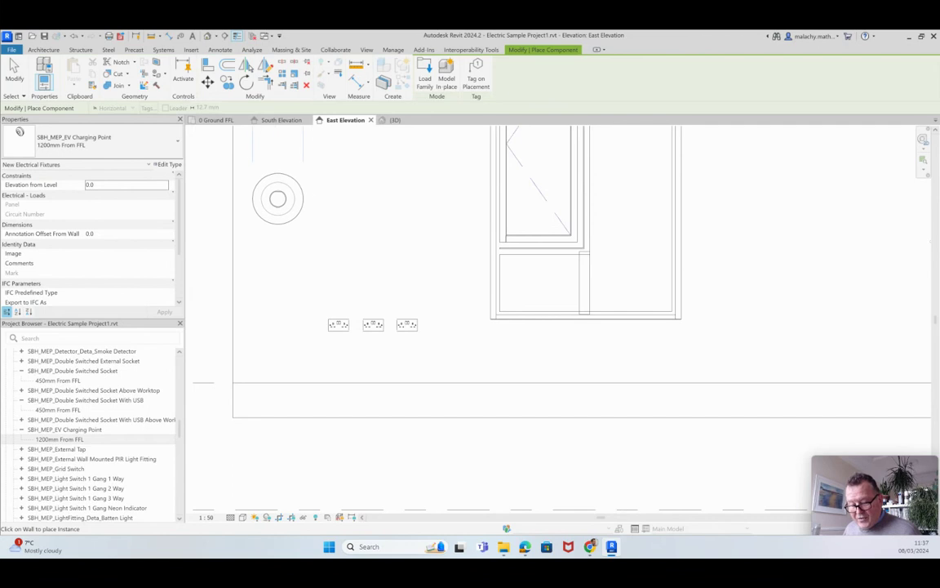
{"action": "key", "text": "Escape"}
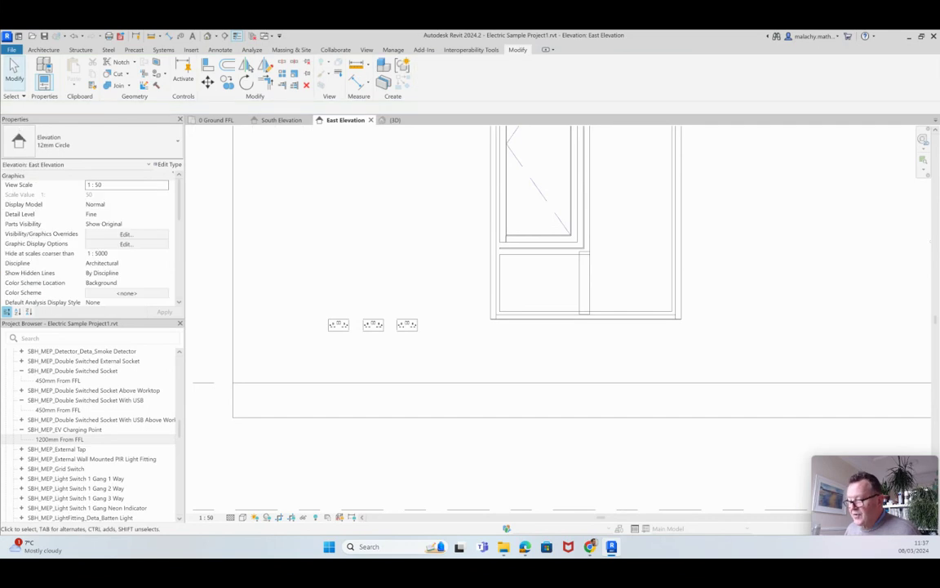
Step: Place a 1200mm From FFL SBH_MEP_Light Switch 1 Gang 2 Way in the South Elevation, about 100 mm from the door on its hinge-symbol apex side
{"action": "scroll", "coordinate": [82, 449], "scroll_direction": "down", "scroll_amount": 2}
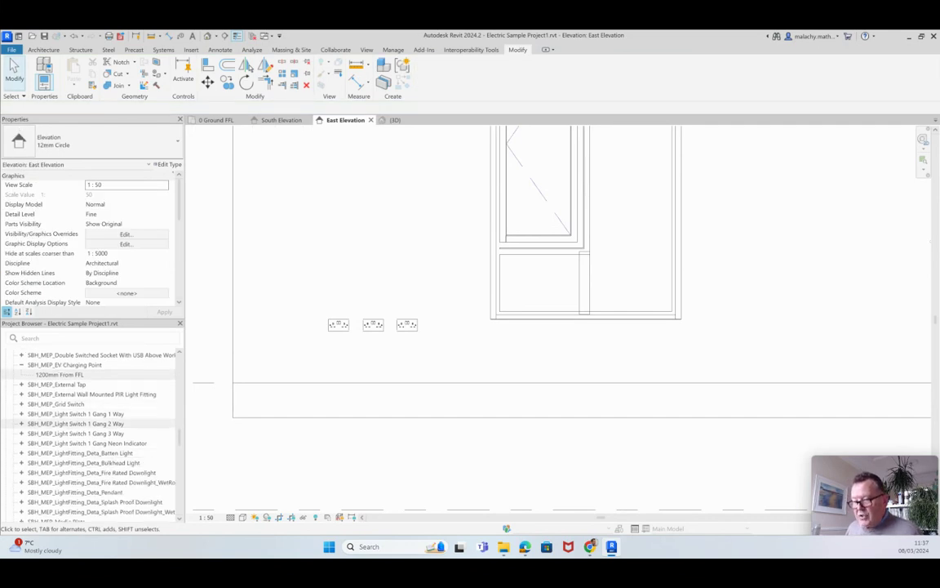
{"action": "double_click", "coordinate": [75, 424]}
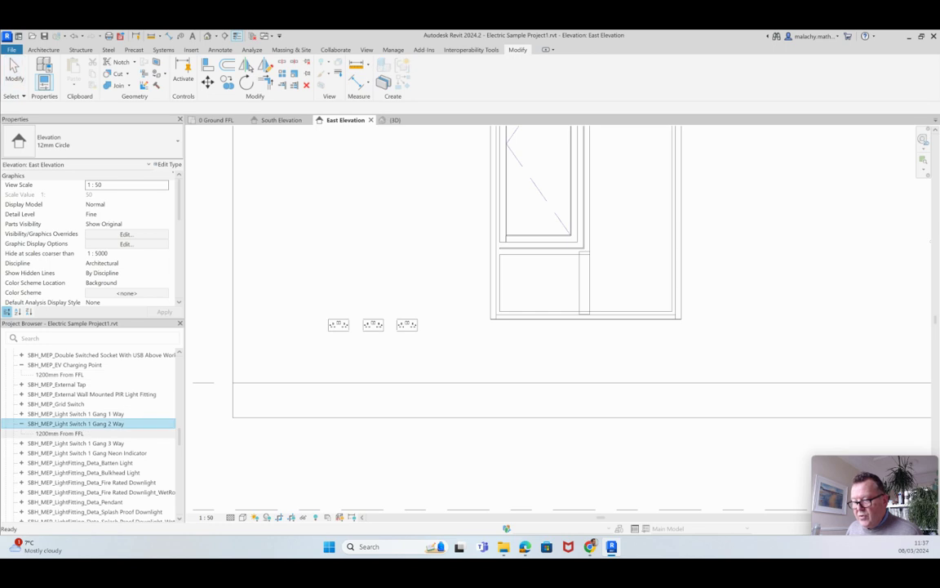
{"action": "double_click", "coordinate": [59, 433]}
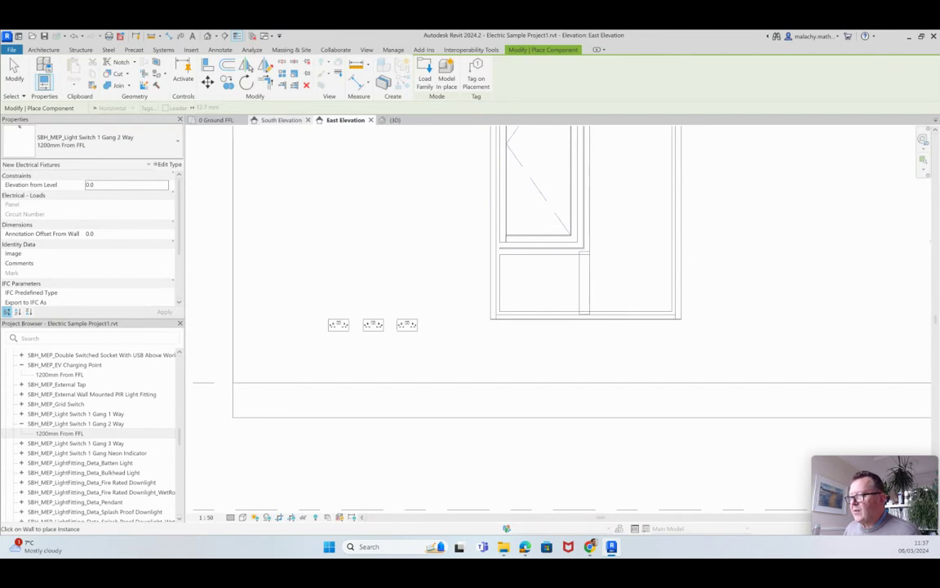
{"action": "left_click", "coordinate": [281, 120]}
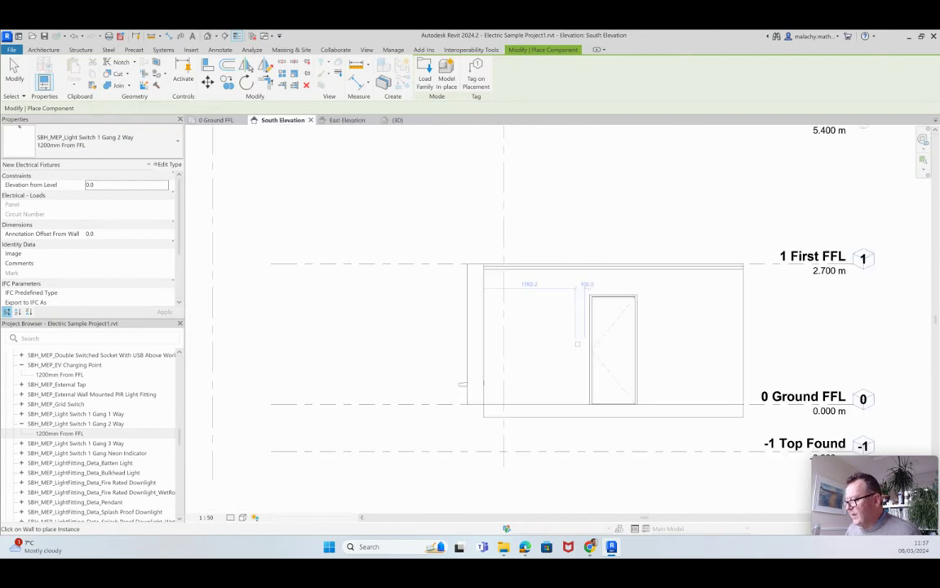
{"action": "left_click", "coordinate": [577, 348]}
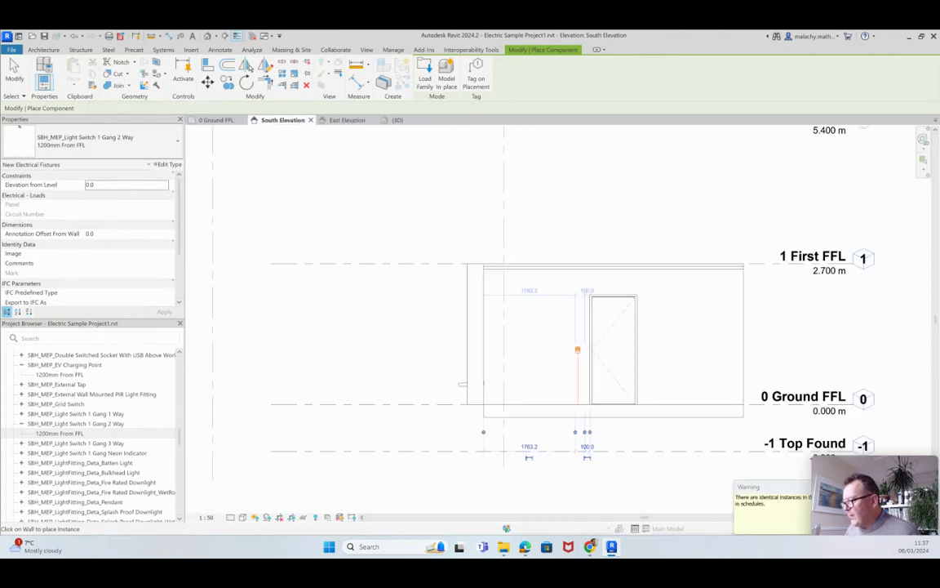
{"action": "scroll", "coordinate": [575, 347], "scroll_direction": "up", "scroll_amount": 5}
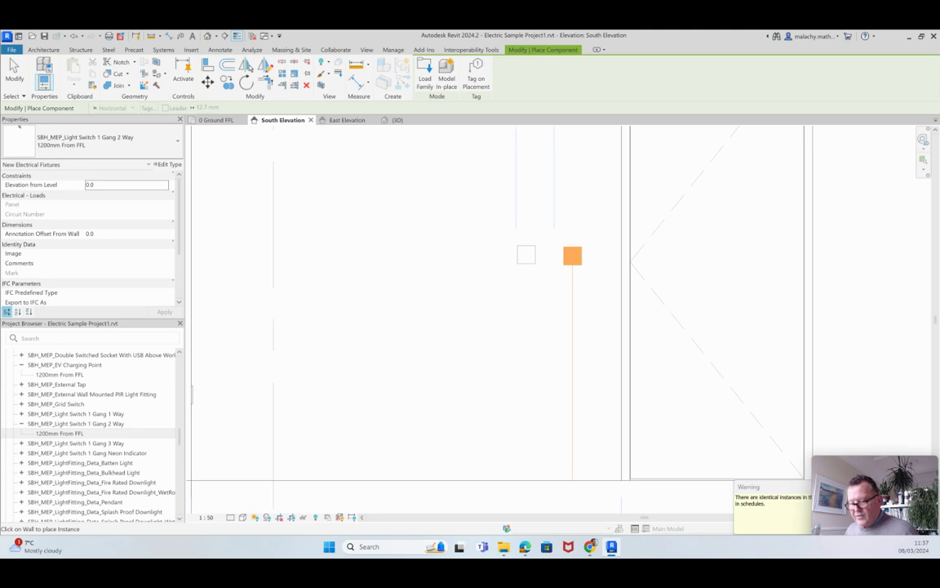
{"action": "key", "text": "Escape"}
{"action": "key", "text": "Escape"}
Step: Set the South Elevation's detail level to Fine and switch to the sockets in the 0 Ground FFL plan
{"action": "left_click", "coordinate": [231, 516]}
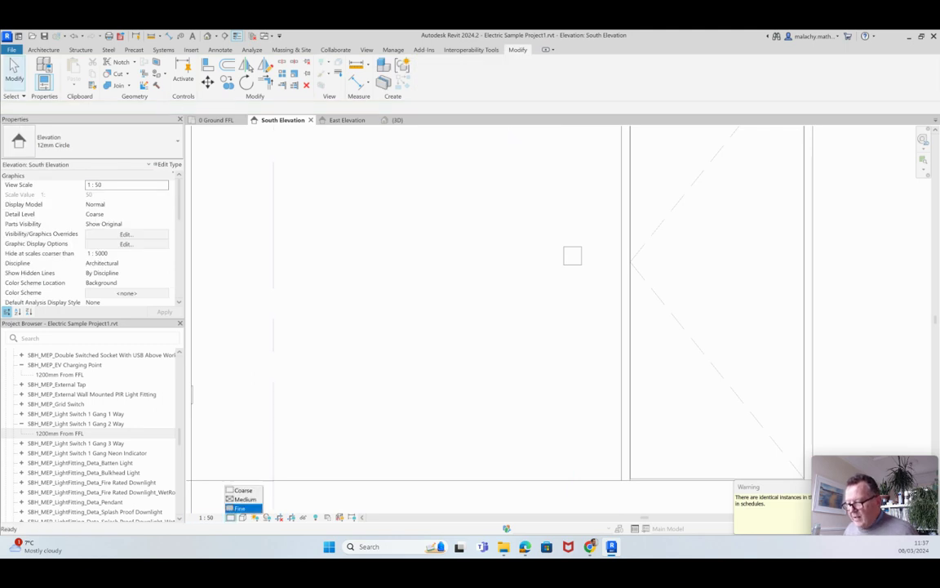
{"action": "left_click", "coordinate": [241, 508]}
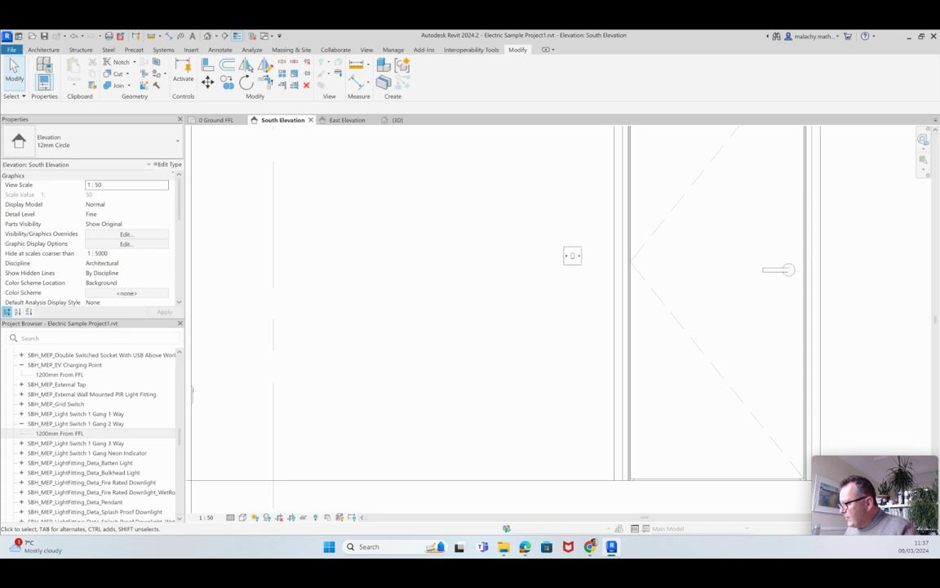
{"action": "scroll", "coordinate": [379, 386], "scroll_direction": "down", "scroll_amount": 3}
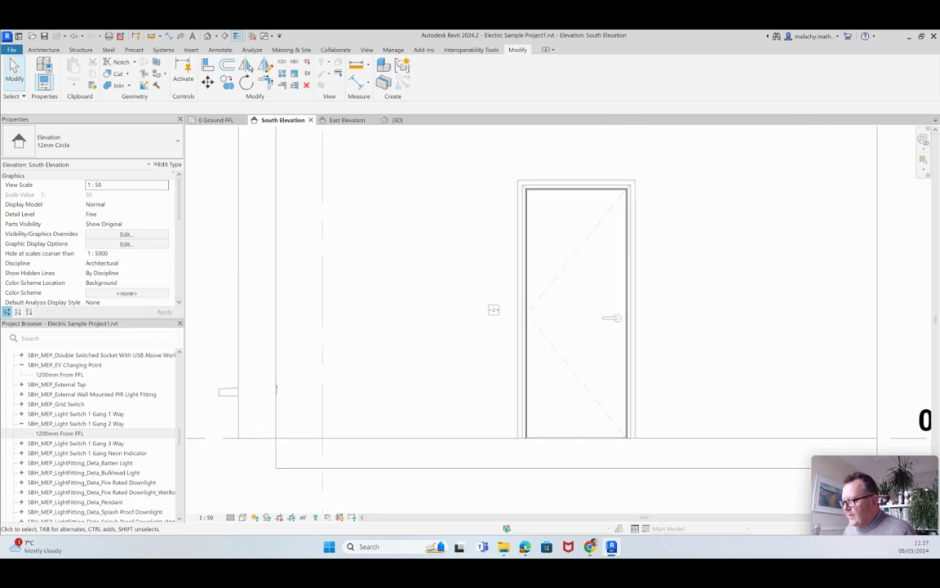
{"action": "left_click", "coordinate": [215, 120]}
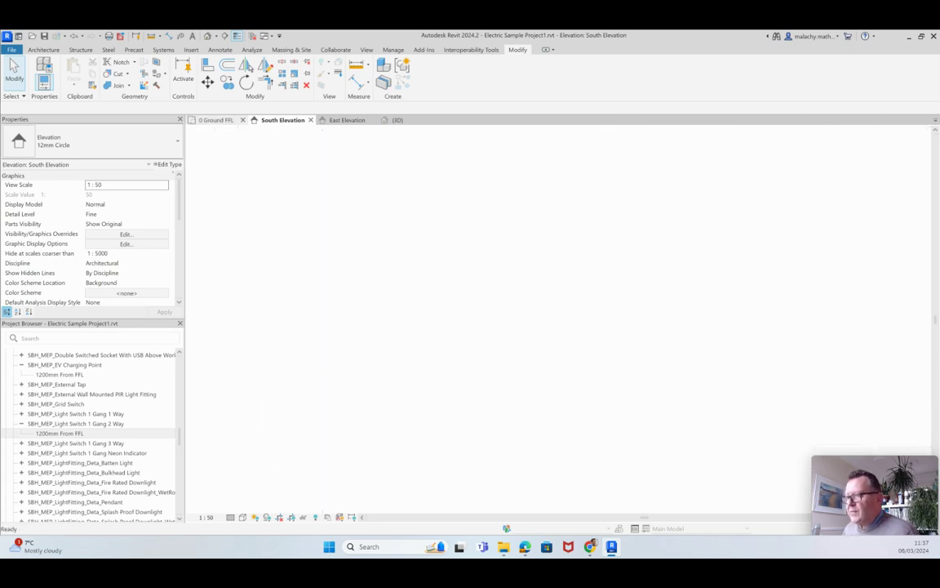
{"action": "scroll", "coordinate": [392, 427], "scroll_direction": "down", "scroll_amount": 2}
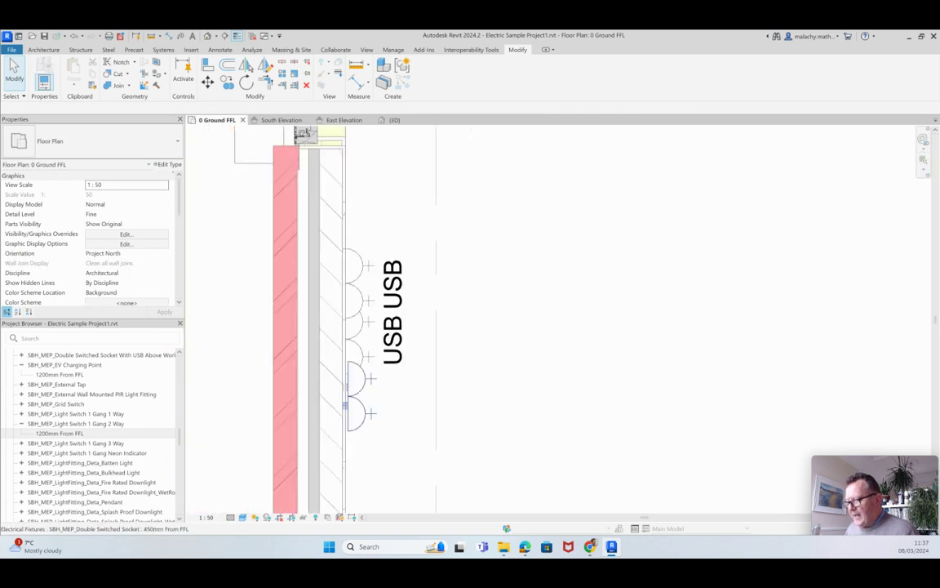
{"action": "left_click", "coordinate": [347, 400]}
{"action": "double_click", "coordinate": [353, 400]}
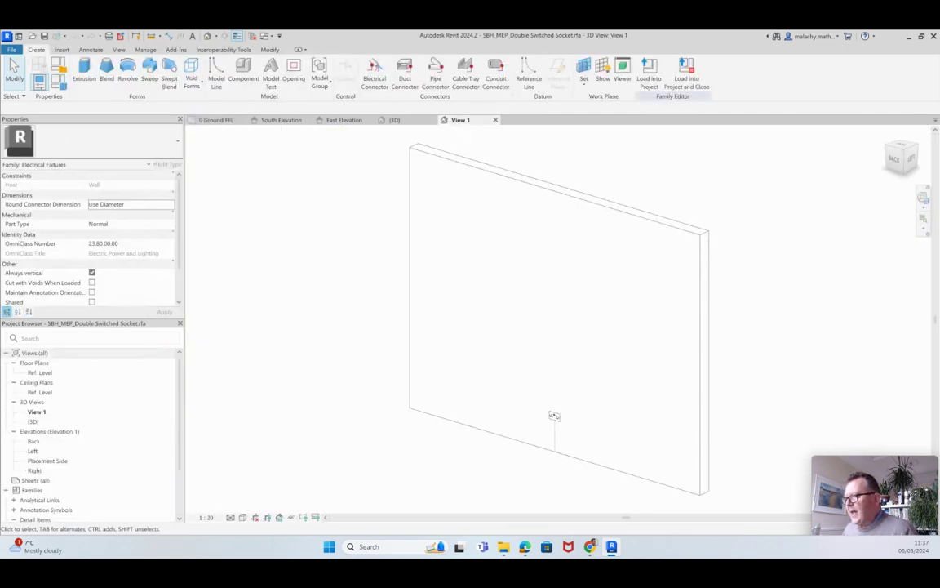
{"action": "left_click", "coordinate": [495, 120]}
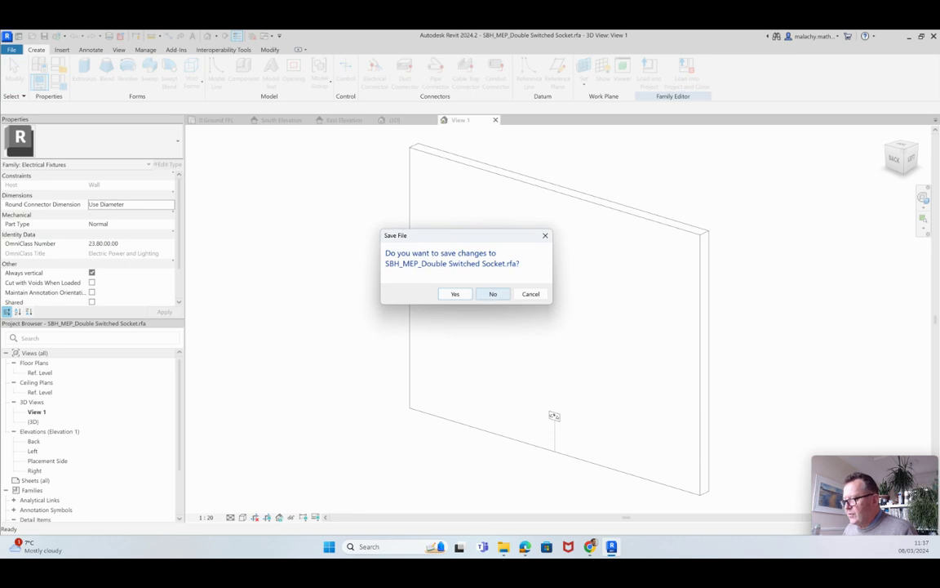
{"action": "left_click", "coordinate": [493, 294]}
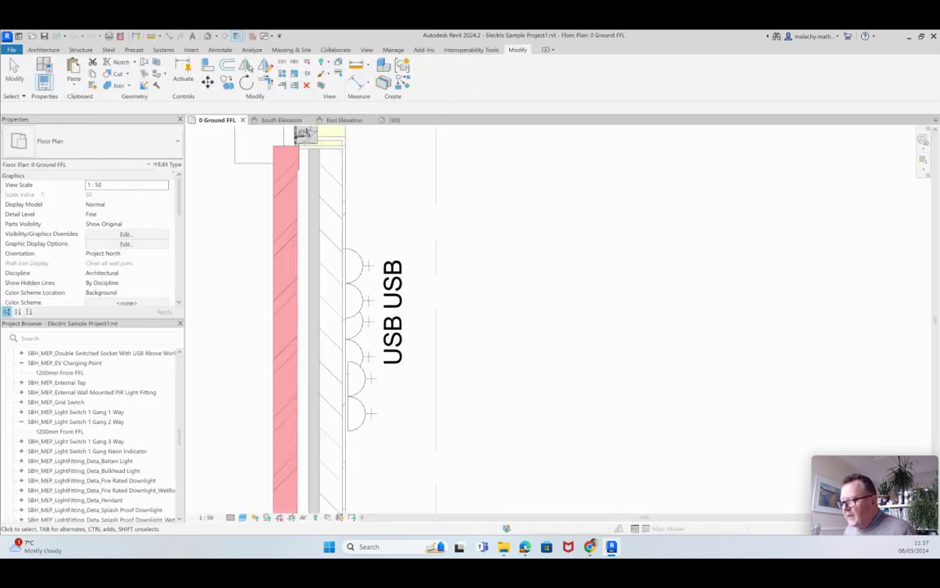
Step: Slide the double switched socket along the wall to about 985 mm from the window opening and reduce its annotation offset to about 0.7 mm
{"action": "left_click", "coordinate": [348, 398]}
{"action": "left_click_drag", "start_coordinate": [348, 397], "coordinate": [347, 410]}
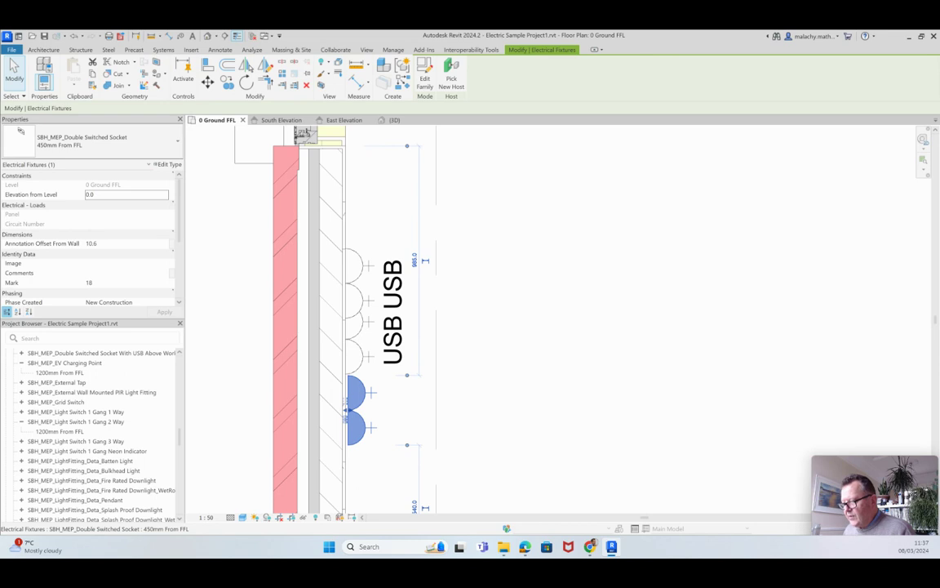
{"action": "scroll", "coordinate": [346, 406], "scroll_direction": "up", "scroll_amount": 3}
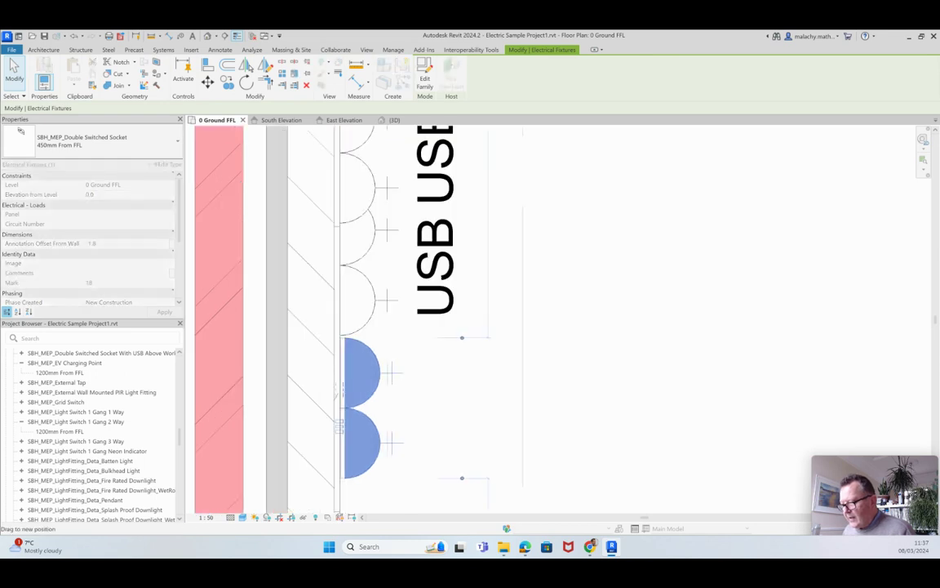
{"action": "scroll", "coordinate": [400, 407], "scroll_direction": "down", "scroll_amount": 3}
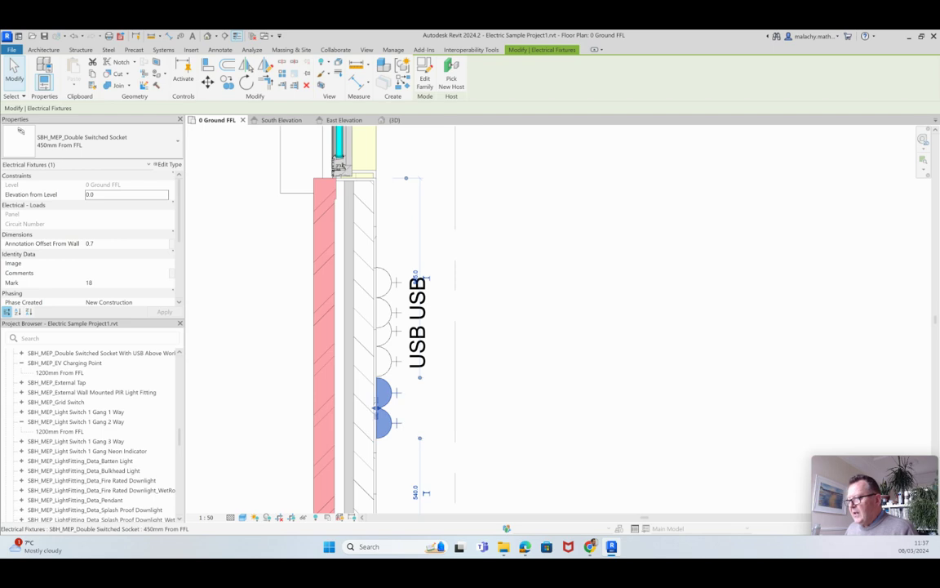
{"action": "key", "text": "Escape"}
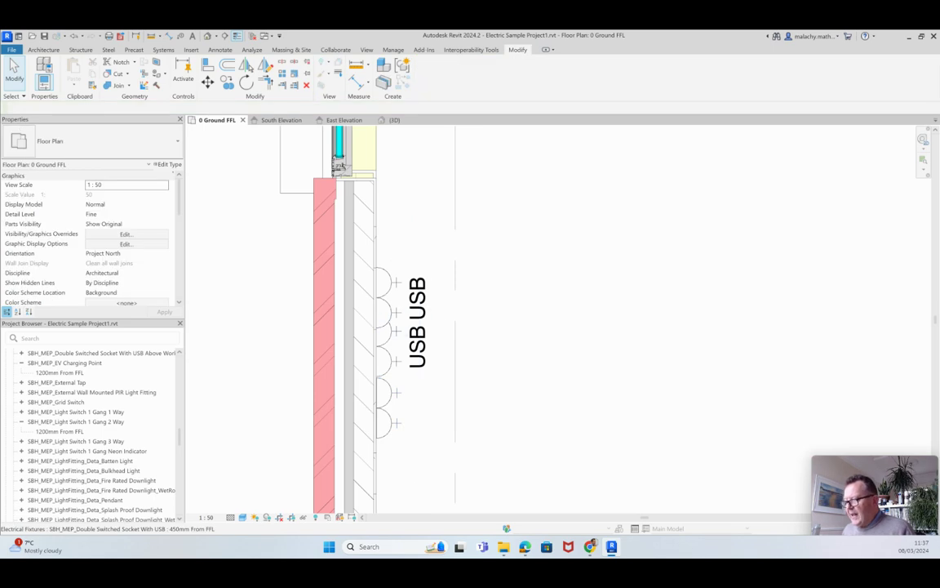
Step: Move the overlapping USB double socket nearest the window along the wall to about 290 mm from the window opening
{"action": "left_click", "coordinate": [377, 298]}
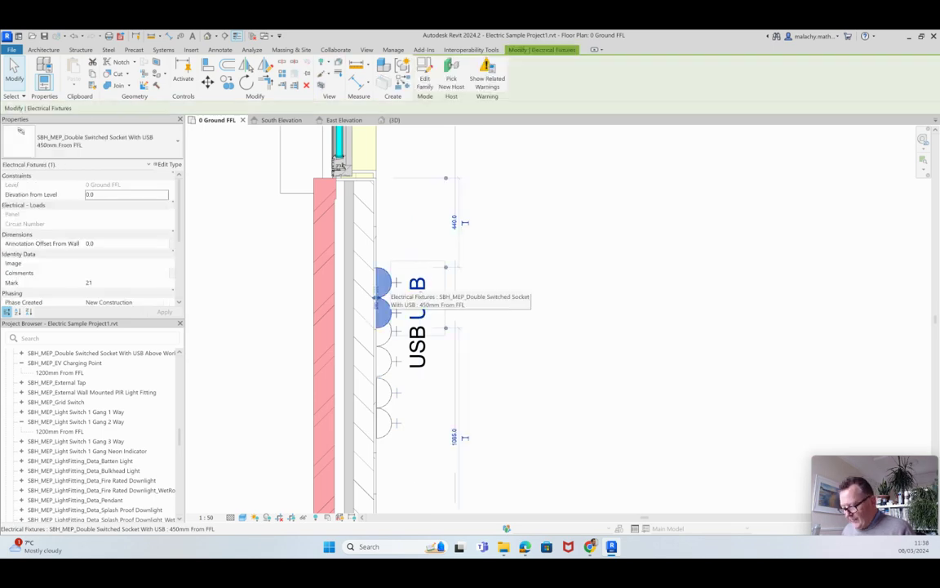
{"action": "left_click_drag", "start_coordinate": [376, 291], "coordinate": [375, 268]}
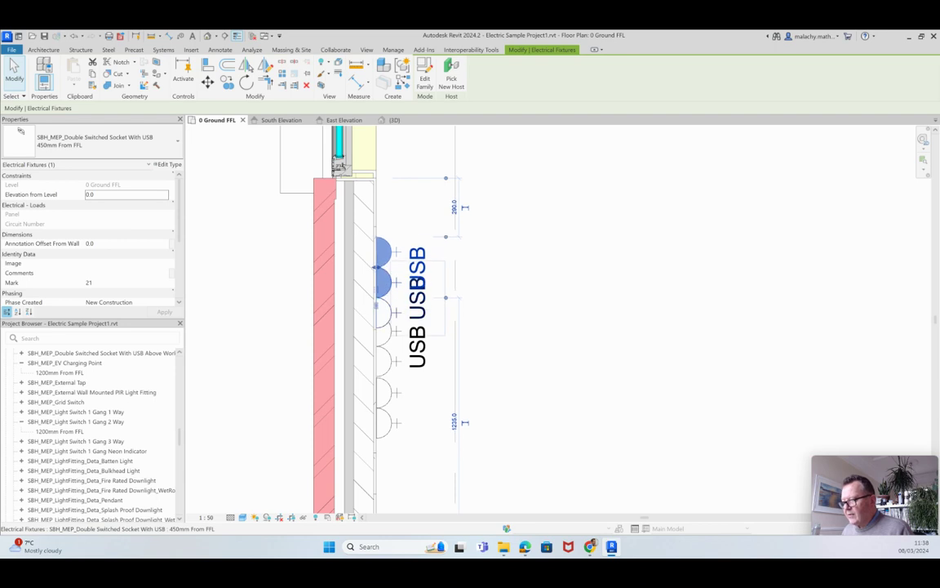
{"action": "key", "text": "Escape"}
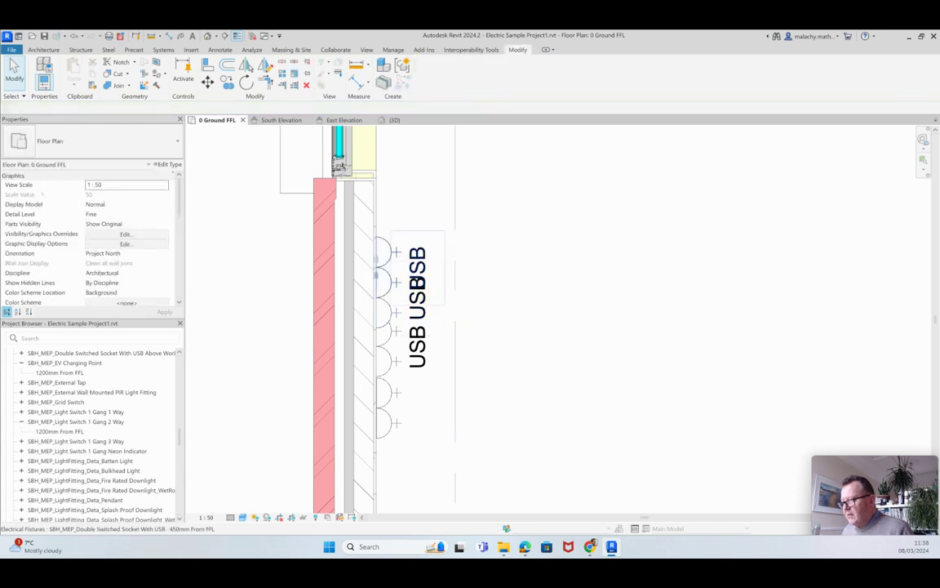
{"action": "double_click", "coordinate": [376, 261]}
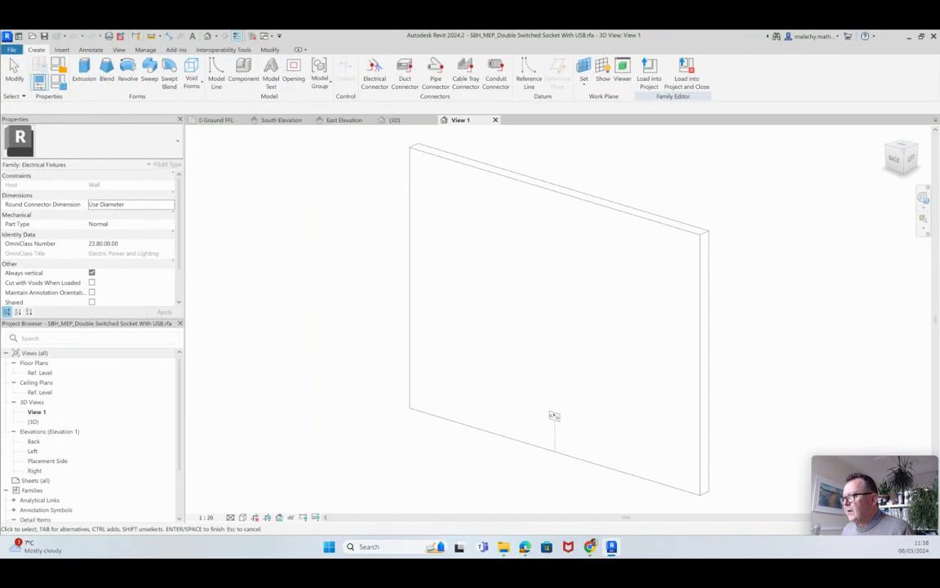
{"action": "left_click", "coordinate": [495, 120]}
{"action": "left_click", "coordinate": [492, 300]}
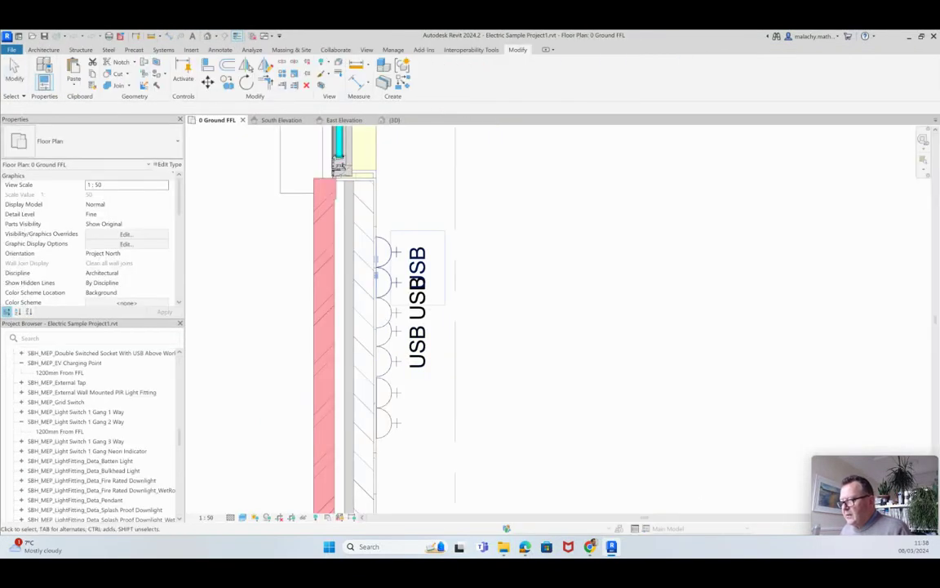
Step: Delete the two surplus USB double sockets nearest the window in the 0 Ground FFL plan
{"action": "left_click", "coordinate": [379, 255]}
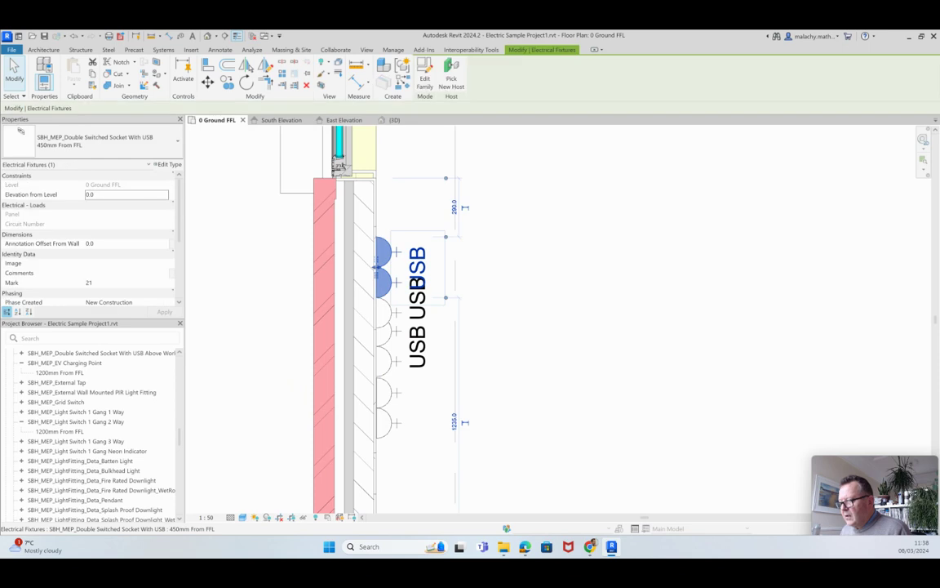
{"action": "key", "text": "Delete"}
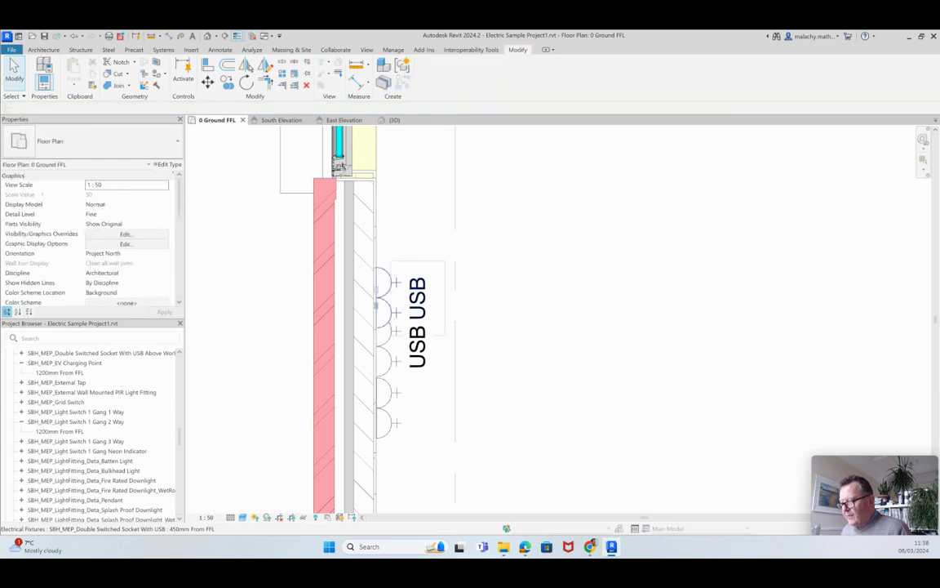
{"action": "left_click", "coordinate": [380, 281]}
{"action": "key", "text": "Delete"}
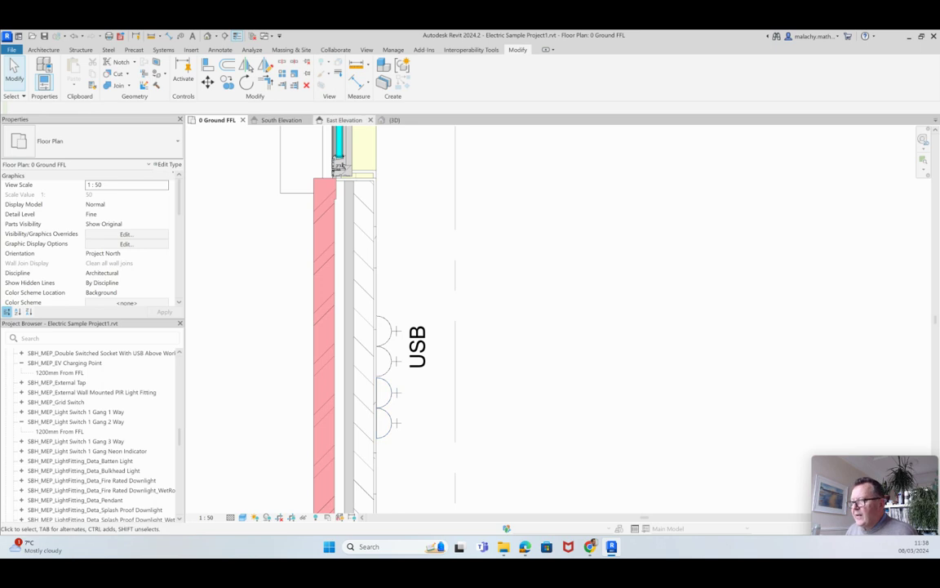
Step: Open the SBH_MEP_Double Switched Socket With USB family for editing from the socket nearer the window in the East Elevation
{"action": "left_click", "coordinate": [344, 120]}
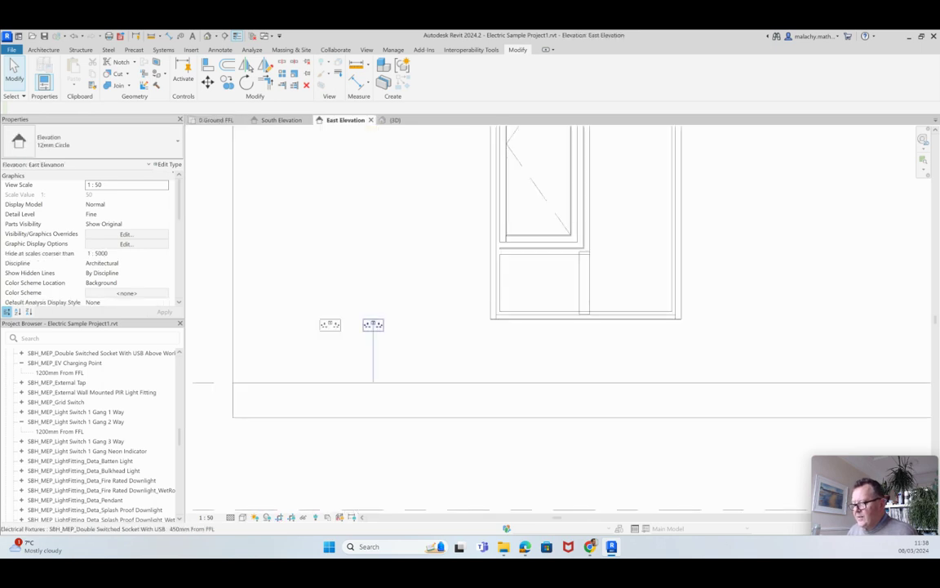
{"action": "left_click", "coordinate": [373, 325]}
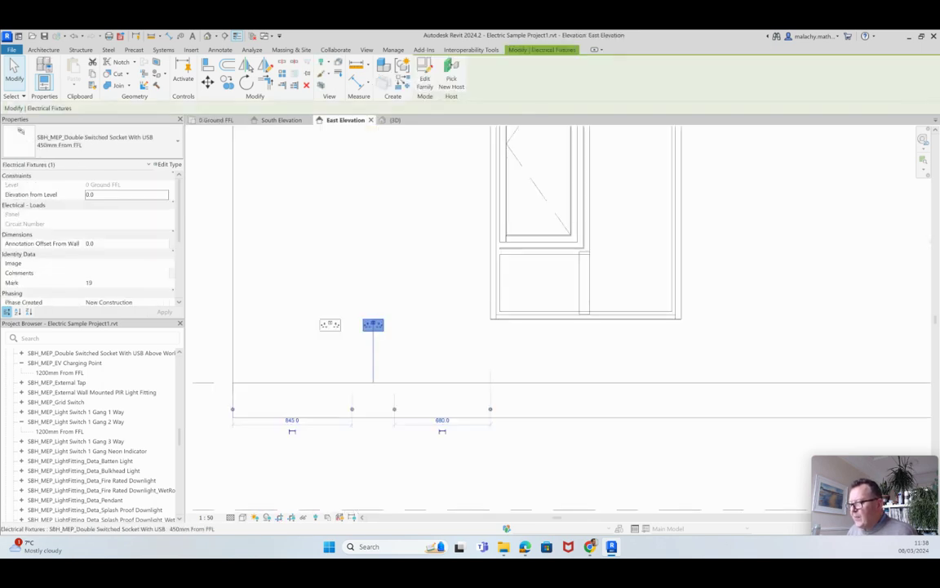
{"action": "left_click", "coordinate": [424, 74]}
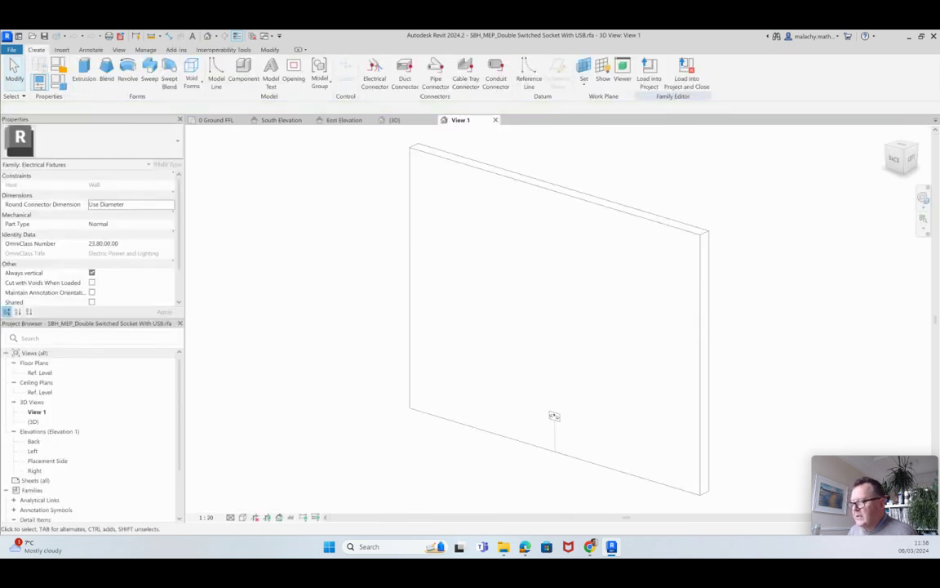
{"action": "scroll", "coordinate": [554, 416], "scroll_direction": "up", "scroll_amount": 5}
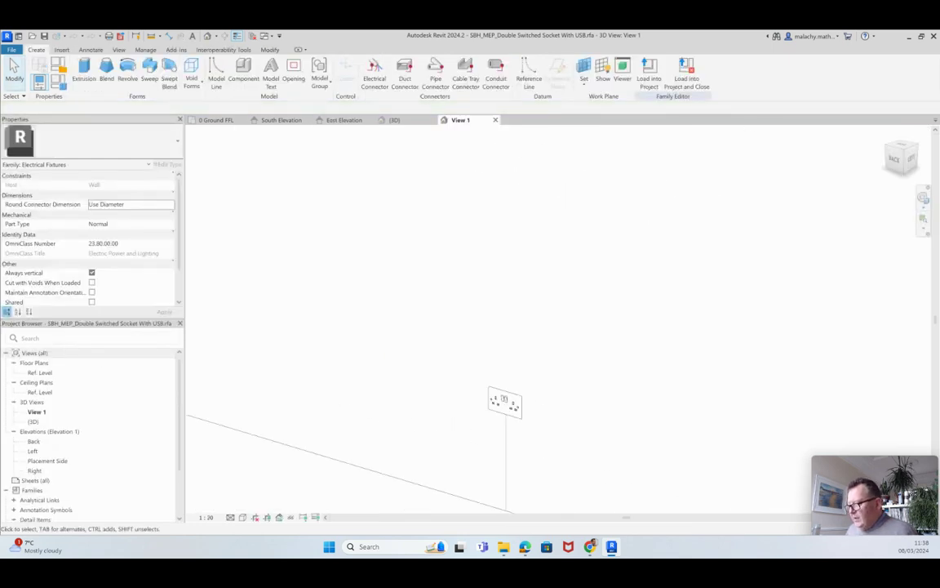
Step: Open the nested SBH_Double Switched Socket Unit family for editing and inspect its faceplate extrusion
{"action": "left_click", "coordinate": [501, 400]}
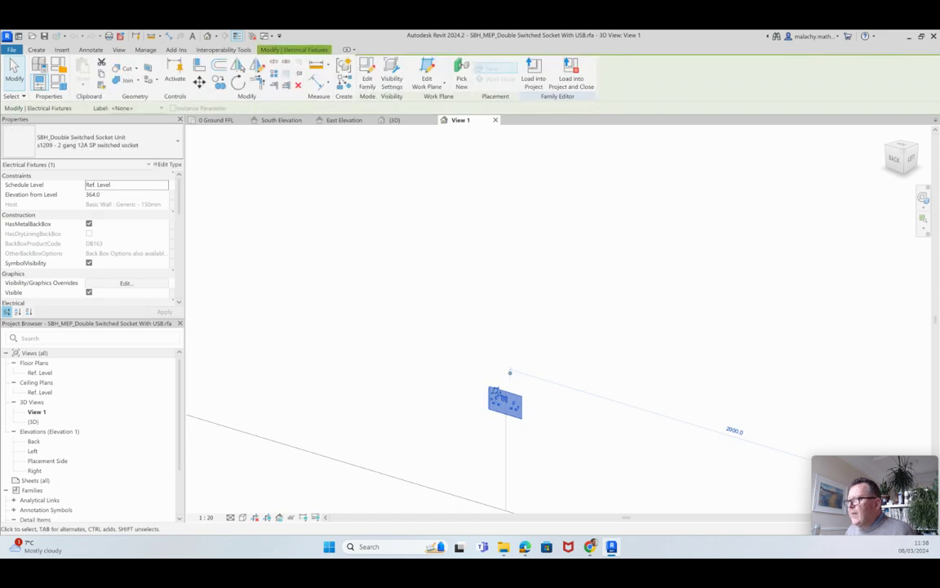
{"action": "left_click", "coordinate": [366, 75]}
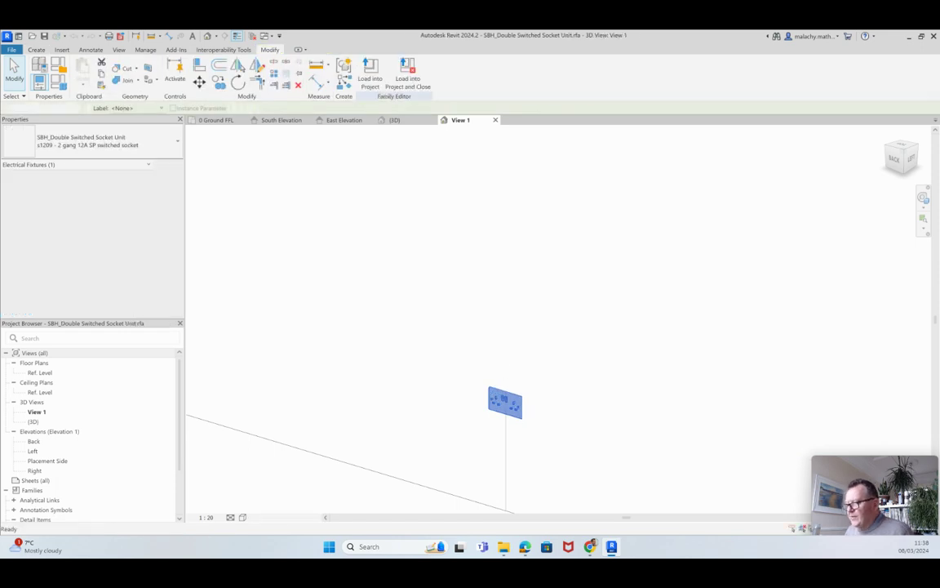
{"action": "scroll", "coordinate": [493, 303], "scroll_direction": "down", "scroll_amount": 5}
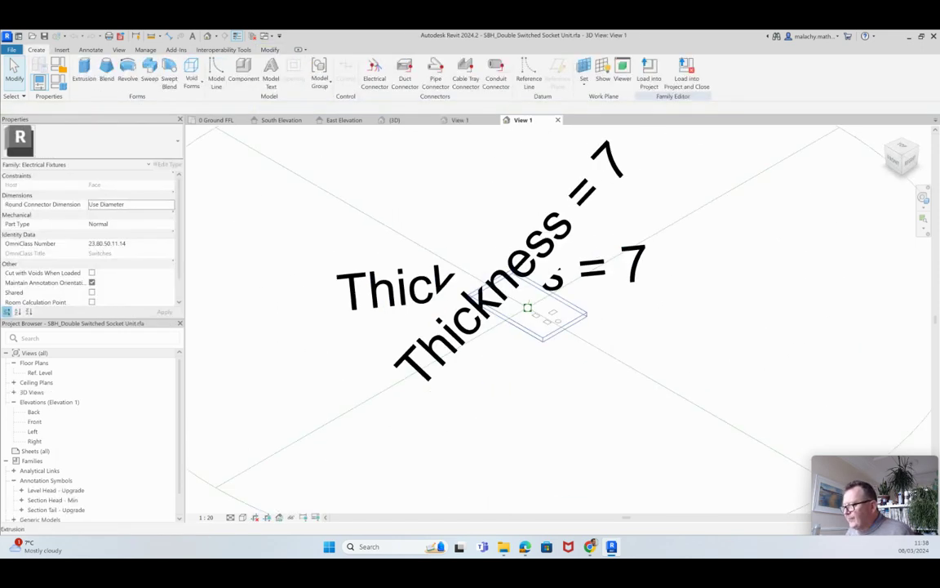
{"action": "left_click", "coordinate": [493, 303]}
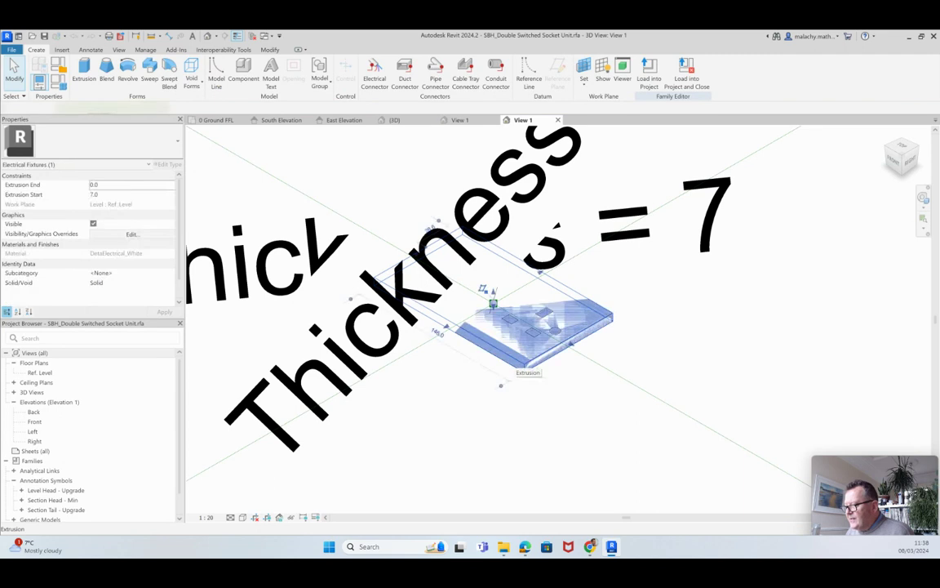
{"action": "key", "text": "Escape"}
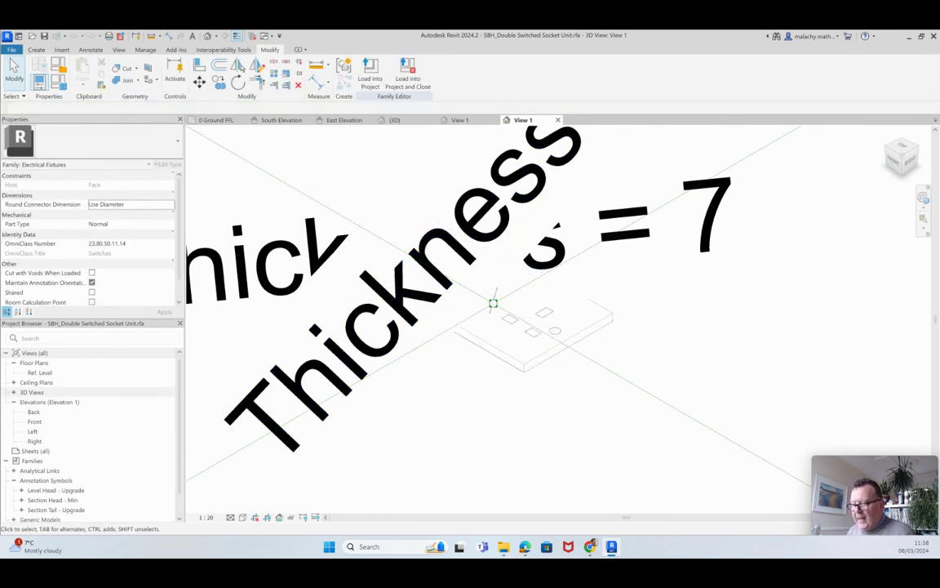
Step: Set the nested socket unit's 3D view scale to 1 : 5 and close that family without saving
{"action": "left_click", "coordinate": [206, 517]}
{"action": "left_click", "coordinate": [196, 399]}
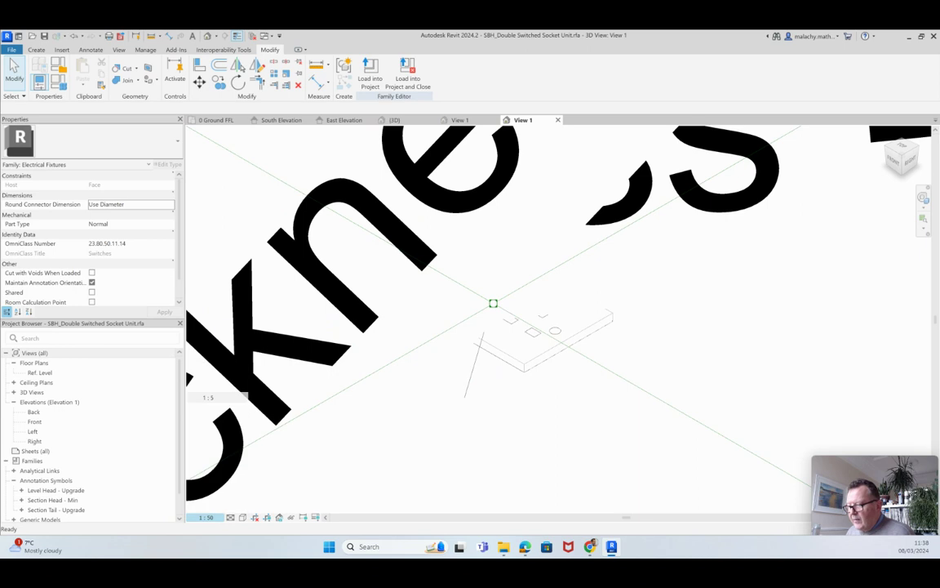
{"action": "left_click", "coordinate": [208, 396]}
{"action": "scroll", "coordinate": [520, 383], "scroll_direction": "down", "scroll_amount": 2}
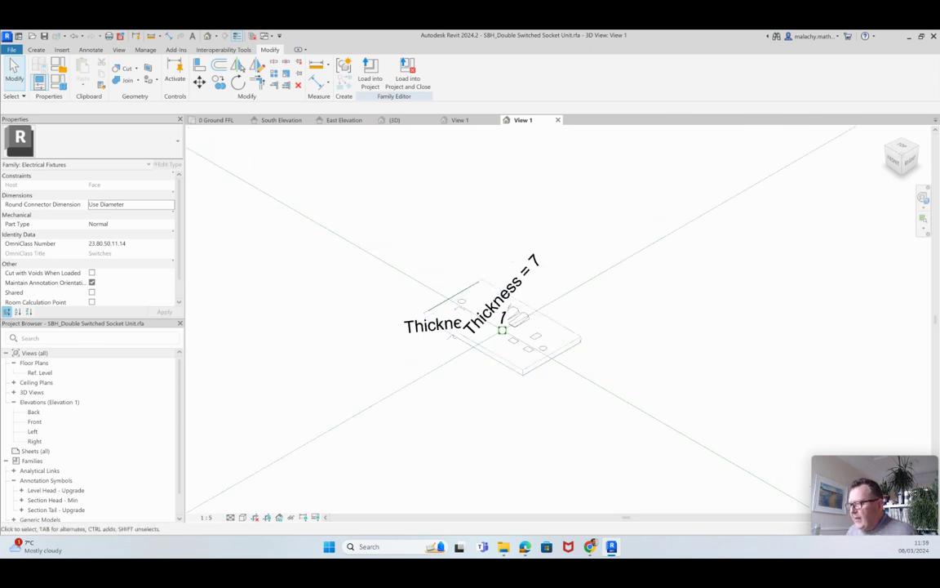
{"action": "left_click", "coordinate": [558, 120]}
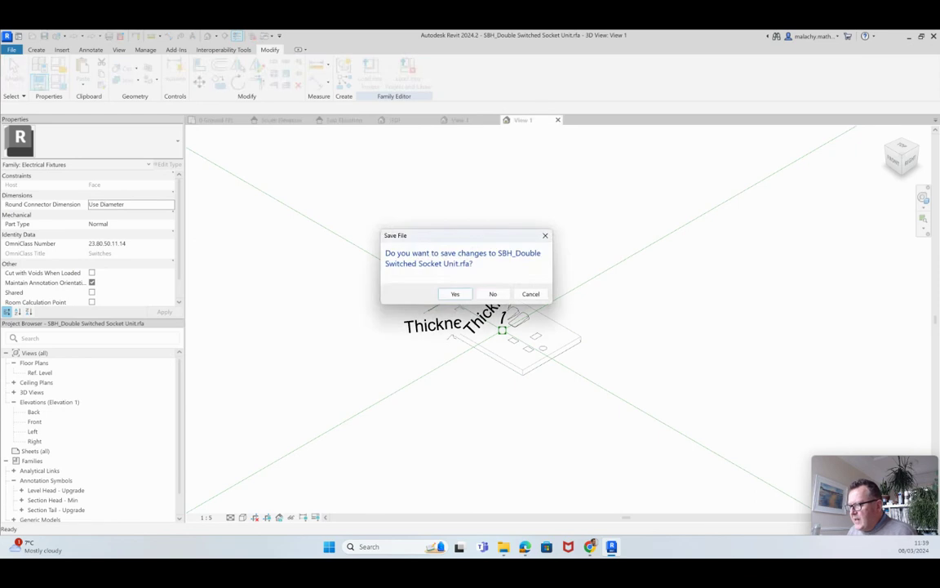
{"action": "left_click", "coordinate": [493, 294]}
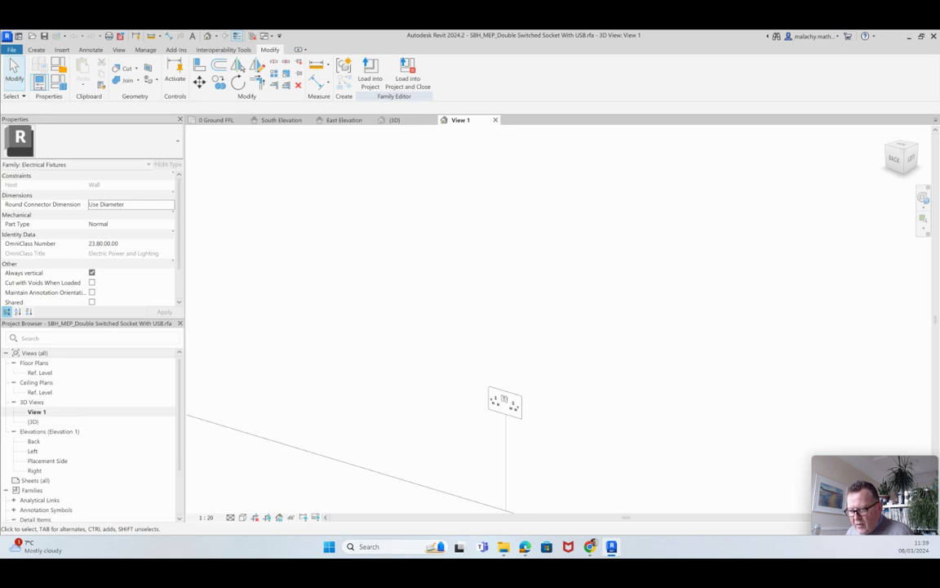
Step: Open the USB socket family's Ref. Level floor plan and examine its symbol, USB text and Annotation Offset From Wall dimension
{"action": "double_click", "coordinate": [39, 372]}
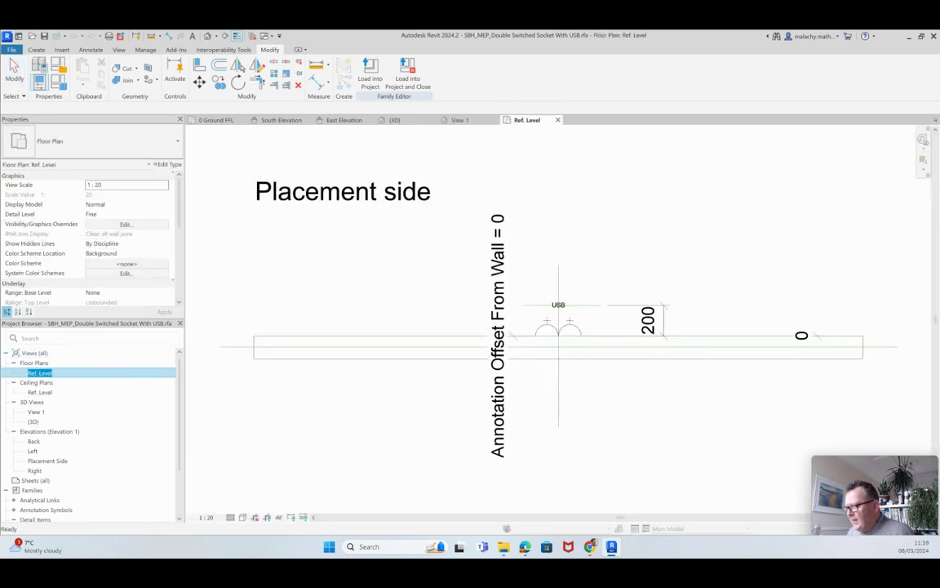
{"action": "scroll", "coordinate": [589, 326], "scroll_direction": "up", "scroll_amount": 5}
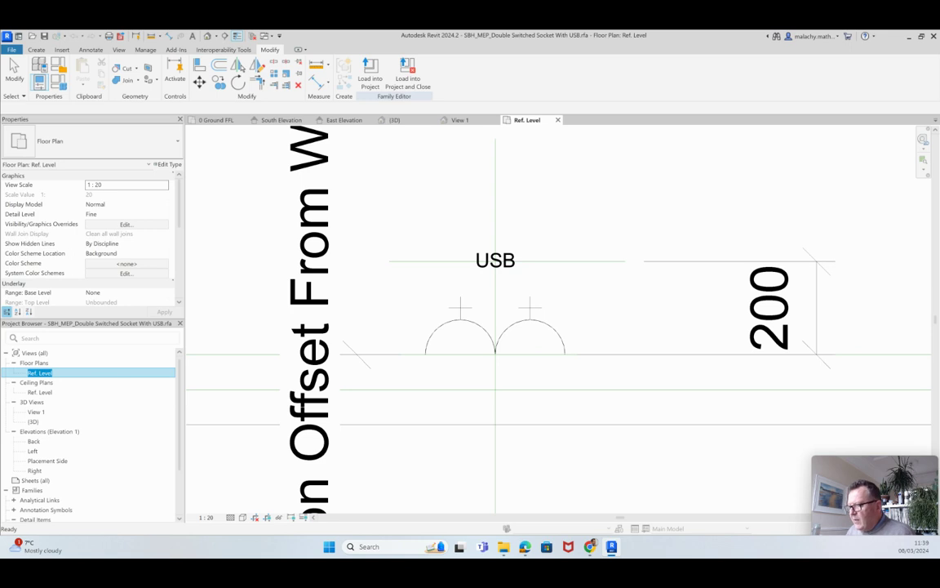
{"action": "key", "text": "Escape"}
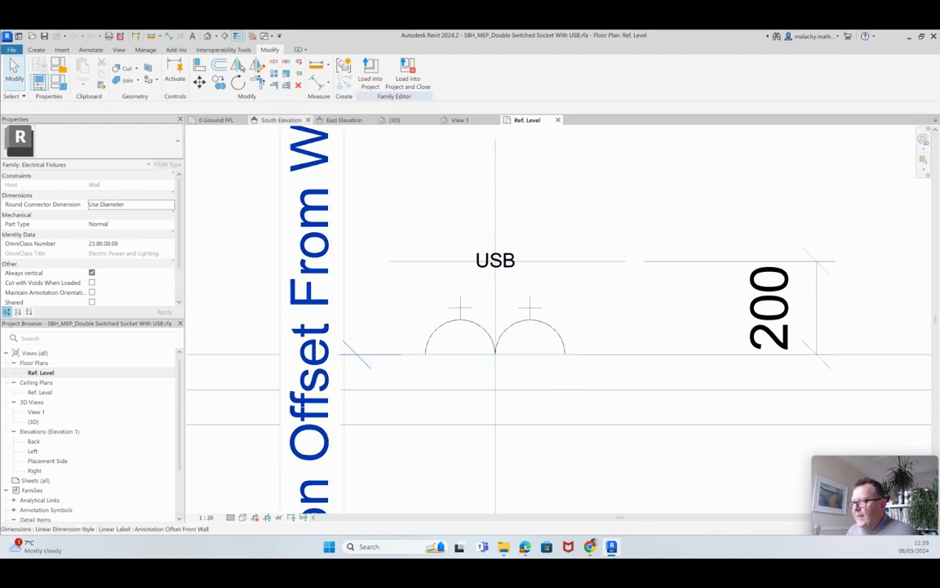
Step: Place a 1200mm From FFL SBH_MEP_Cooker Control Unit on the socket wall in the 0 Ground FFL plan, about 360 mm from the window opening
{"action": "left_click", "coordinate": [216, 120]}
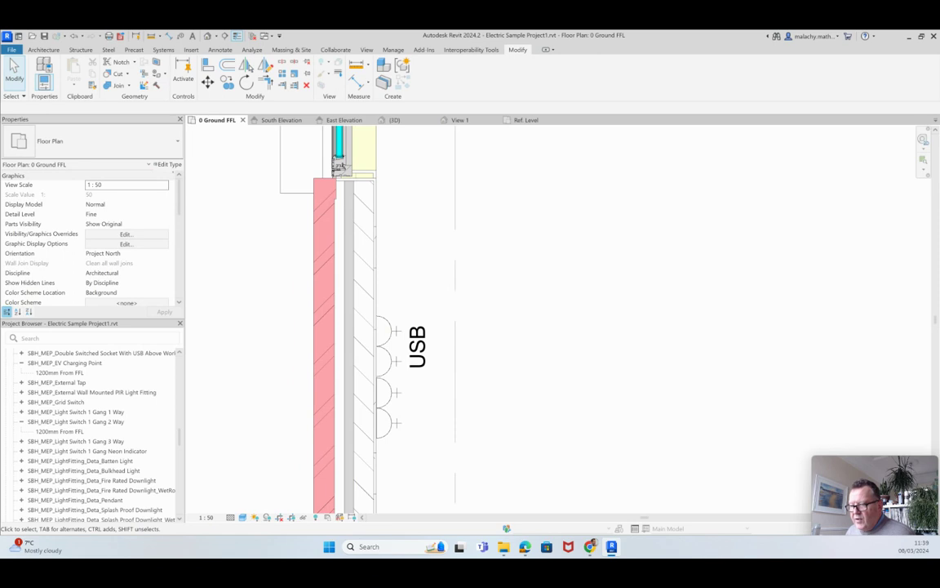
{"action": "scroll", "coordinate": [90, 403], "scroll_direction": "up", "scroll_amount": 5}
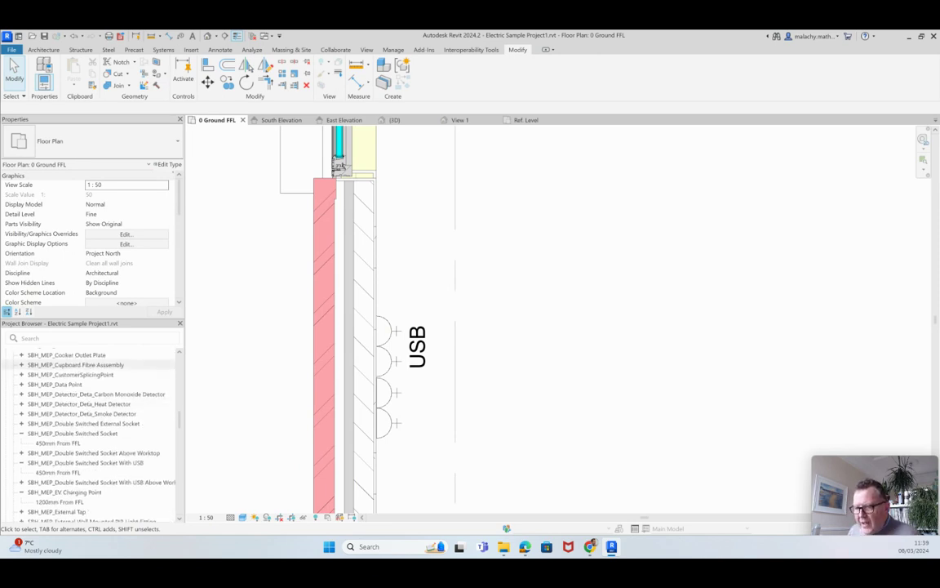
{"action": "scroll", "coordinate": [90, 383], "scroll_direction": "up", "scroll_amount": 1}
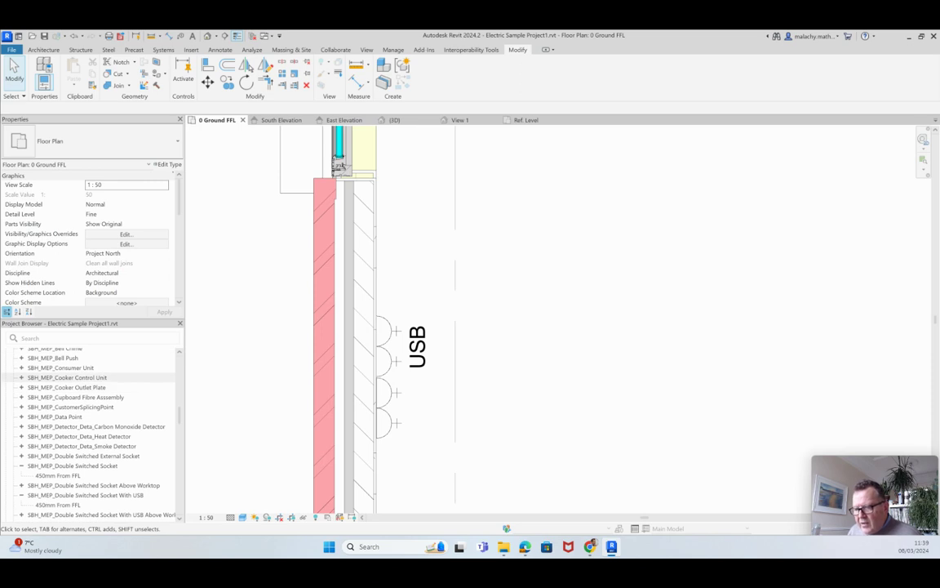
{"action": "double_click", "coordinate": [67, 378]}
{"action": "left_click_drag", "start_coordinate": [59, 387], "coordinate": [370, 266]}
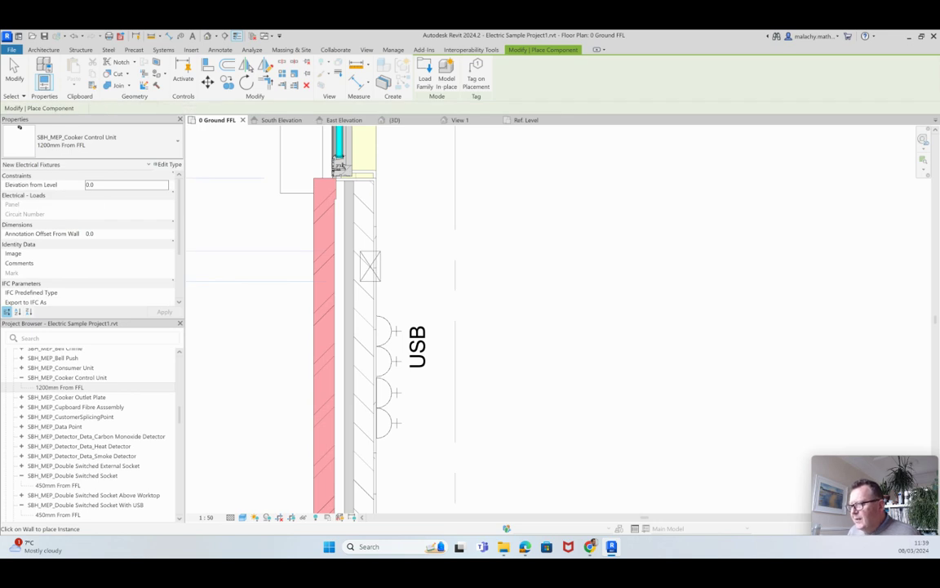
{"action": "left_click", "coordinate": [377, 265]}
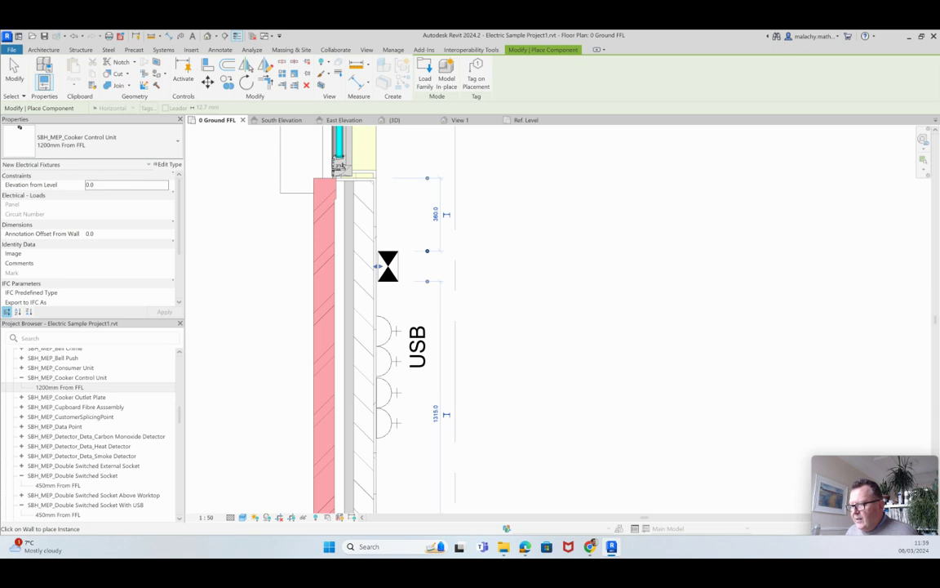
{"action": "key", "text": "Escape"}
{"action": "key", "text": "Escape"}
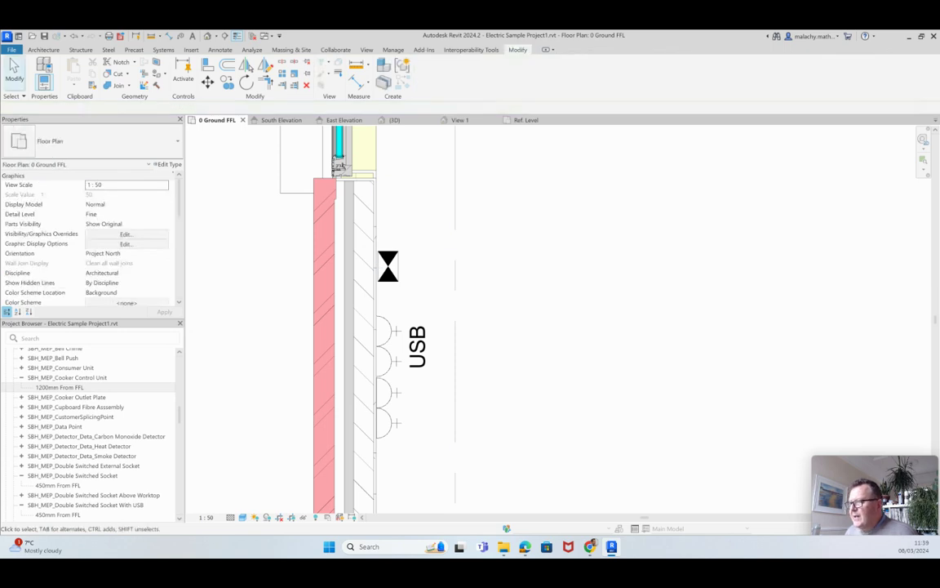
Step: Examine the cooker control unit's faceplate and its position above the sockets in the East Elevation
{"action": "left_click", "coordinate": [343, 120]}
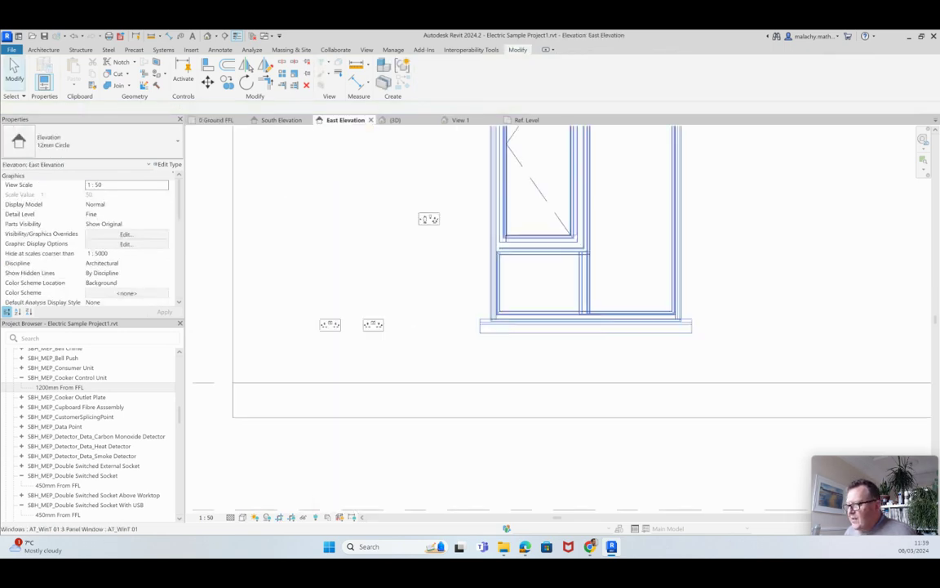
{"action": "scroll", "coordinate": [436, 221], "scroll_direction": "up", "scroll_amount": 5}
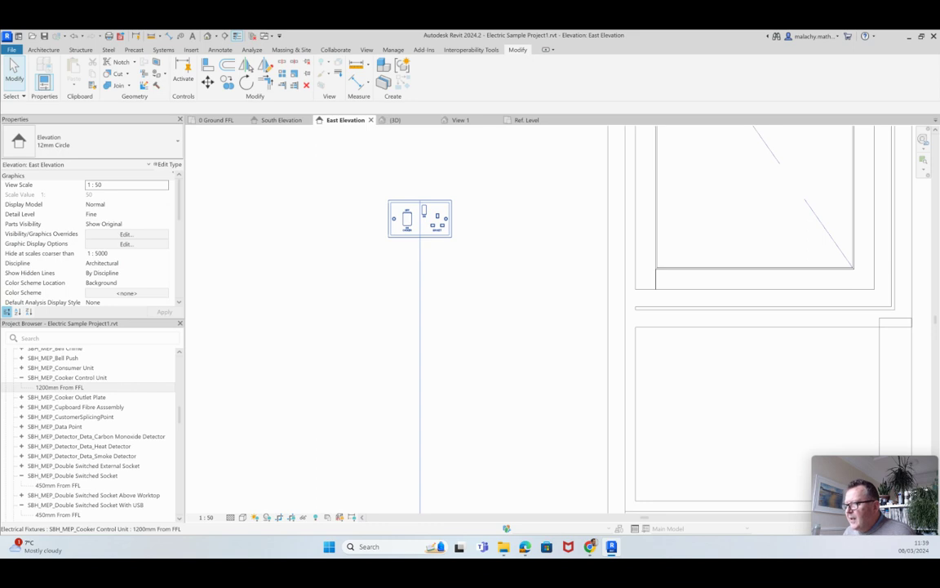
{"action": "scroll", "coordinate": [419, 218], "scroll_direction": "up", "scroll_amount": 3}
{"action": "scroll", "coordinate": [418, 228], "scroll_direction": "down", "scroll_amount": 5}
{"action": "scroll", "coordinate": [418, 235], "scroll_direction": "down", "scroll_amount": 4}
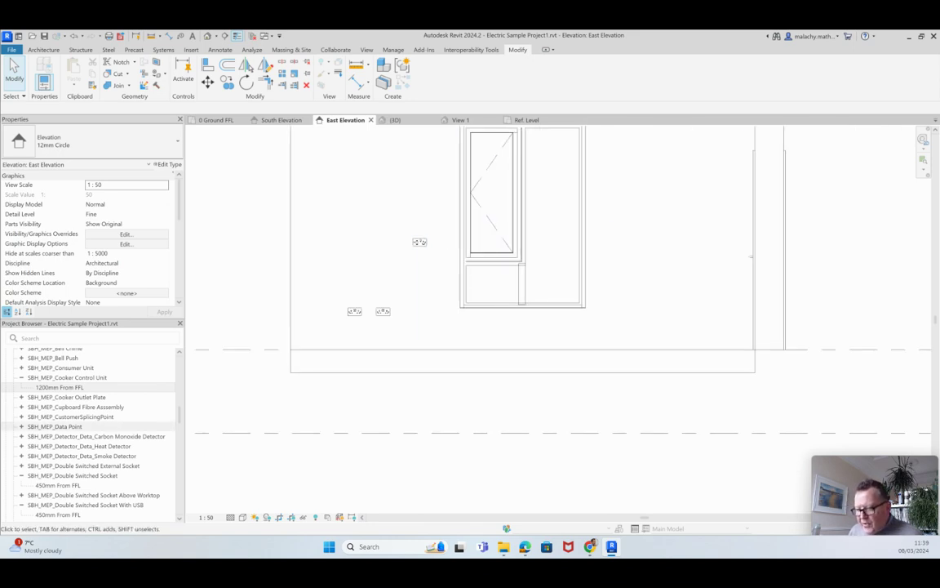
Step: Try to place an SBH_MEP_LightFitting_Deta_Fire Rated Downlight in the room on the 0 Ground FFL plan
{"action": "scroll", "coordinate": [82, 426], "scroll_direction": "down", "scroll_amount": 8}
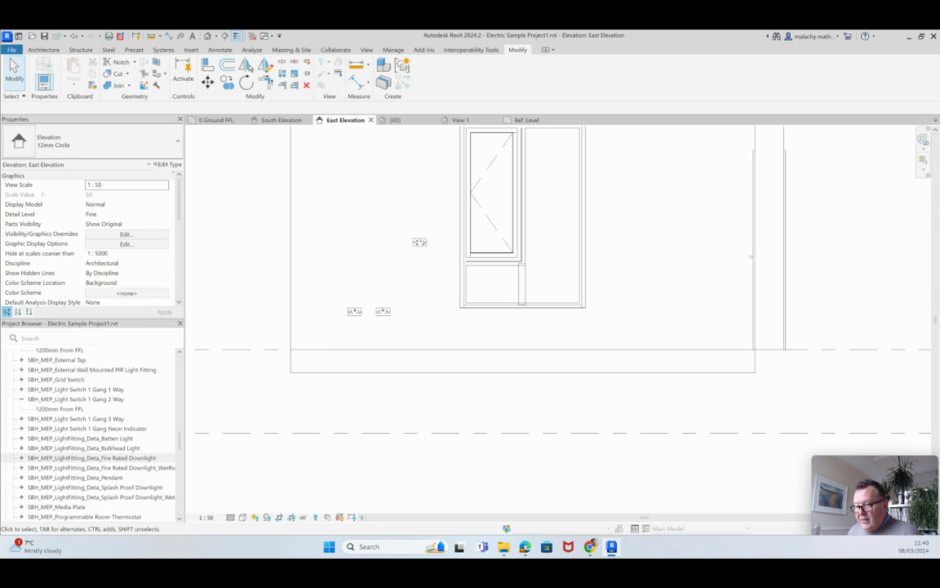
{"action": "left_click", "coordinate": [216, 120]}
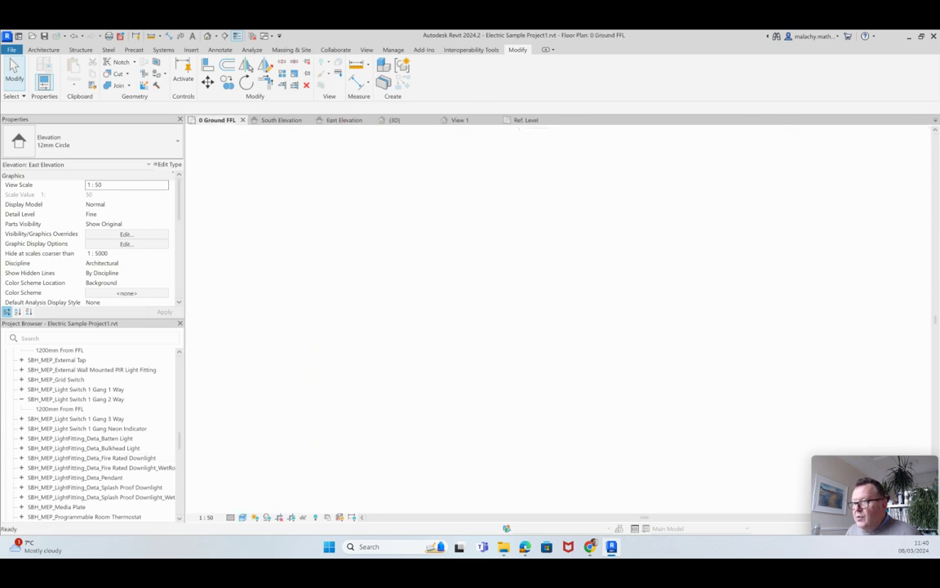
{"action": "scroll", "coordinate": [275, 374], "scroll_direction": "down", "scroll_amount": 5}
{"action": "scroll", "coordinate": [276, 376], "scroll_direction": "down", "scroll_amount": 2}
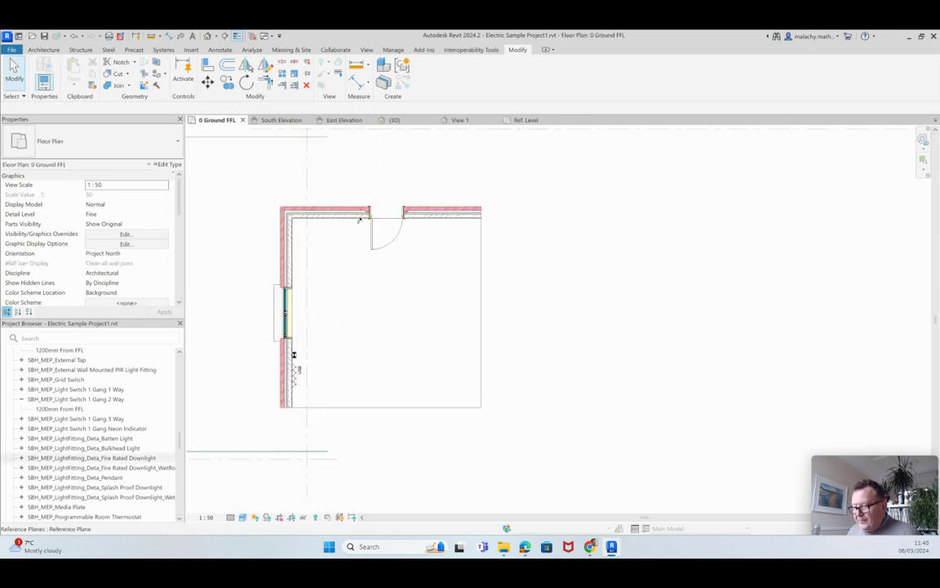
{"action": "double_click", "coordinate": [91, 457]}
{"action": "left_click", "coordinate": [98, 467]}
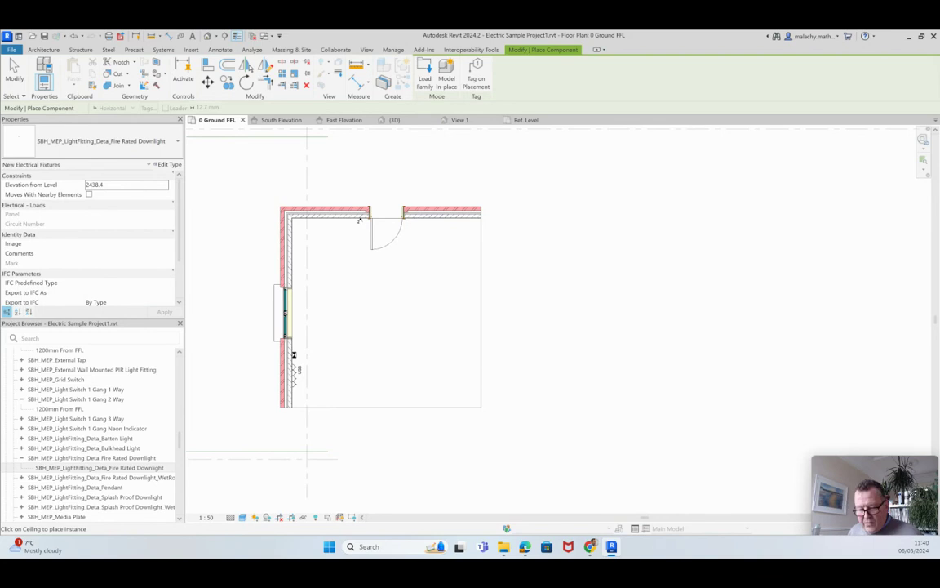
{"action": "key", "text": "Escape"}
{"action": "key", "text": "Escape"}
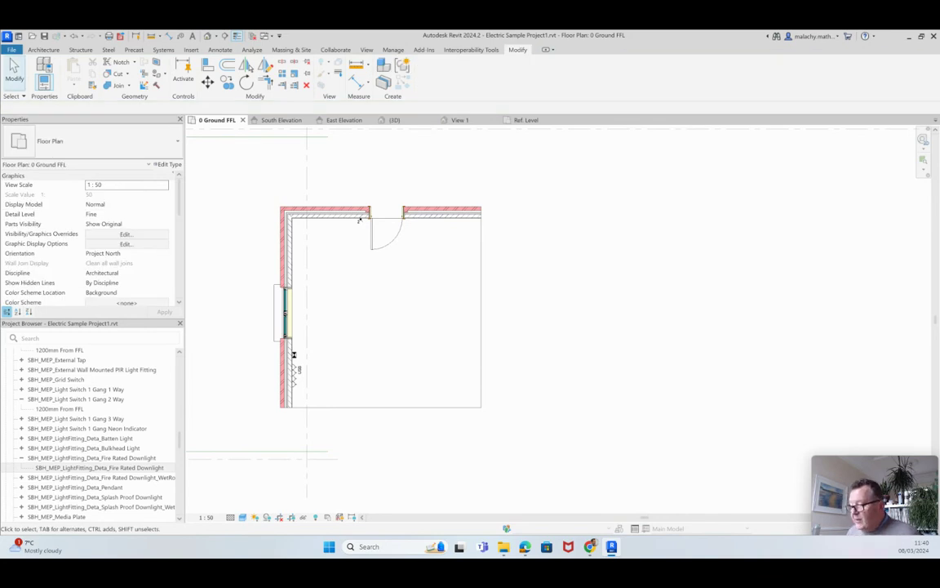
Step: Place two SBH_MEP_LightFitting_Deta_Fire Rated Downlights on the ceiling in the 3D view and check them from below
{"action": "scroll", "coordinate": [359, 219], "scroll_direction": "up", "scroll_amount": 1}
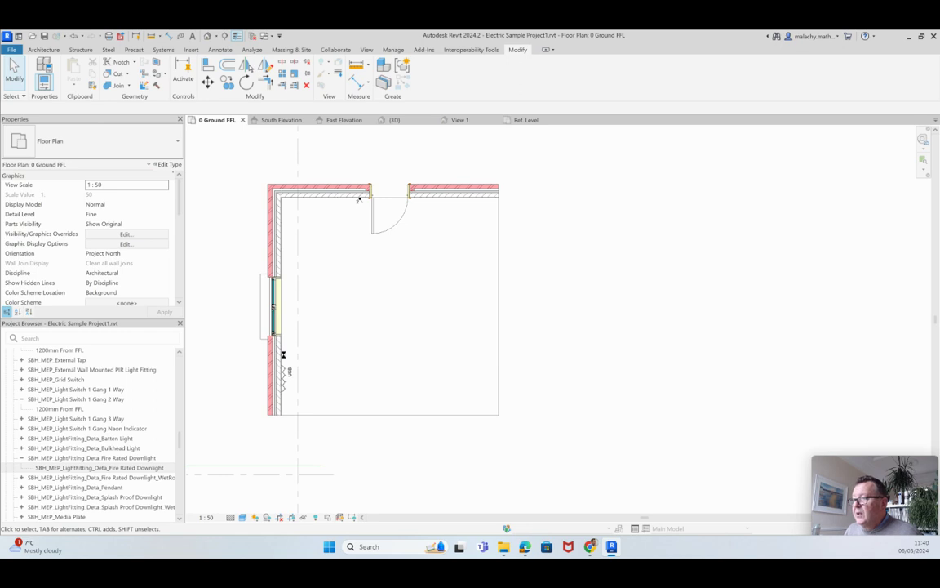
{"action": "left_click", "coordinate": [395, 120]}
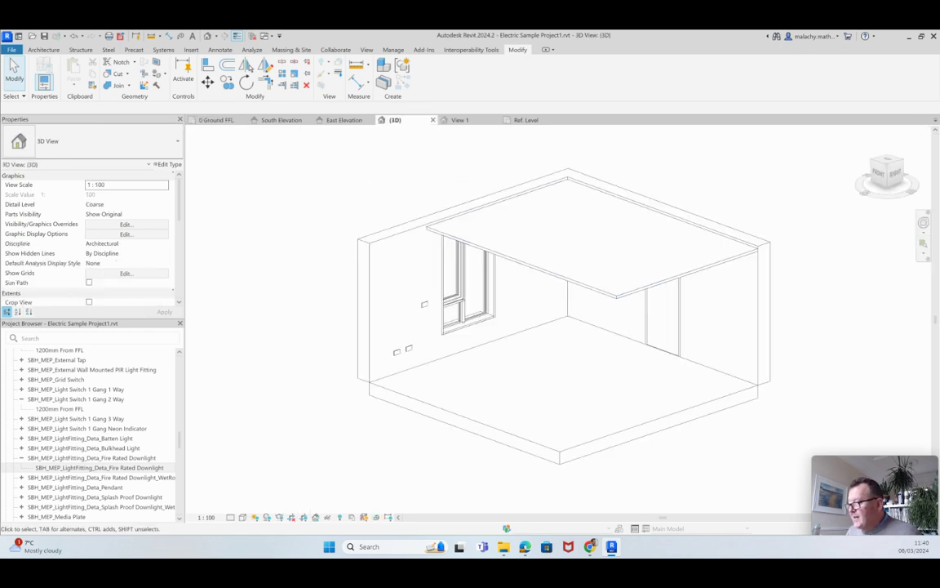
{"action": "left_click_drag", "start_coordinate": [98, 468], "coordinate": [214, 457]}
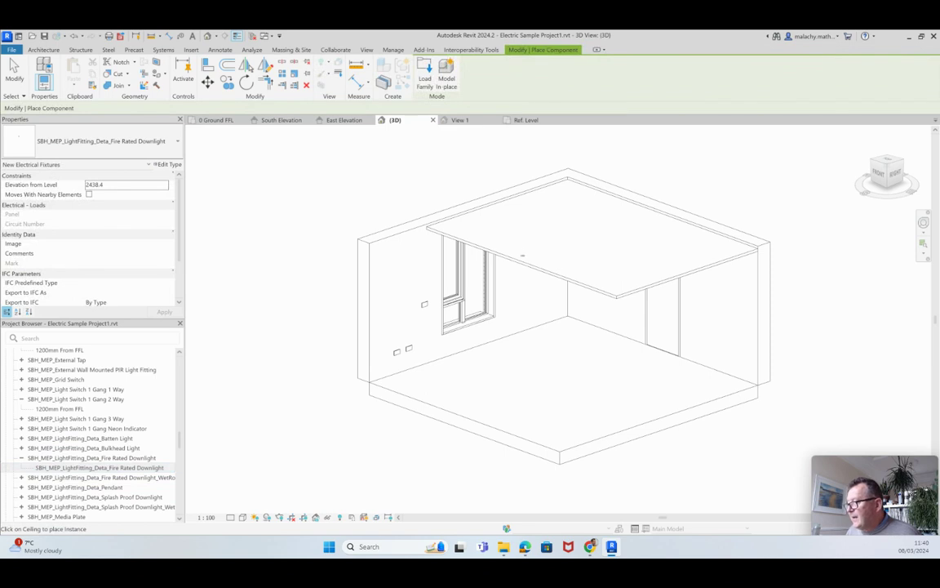
{"action": "left_click", "coordinate": [500, 237]}
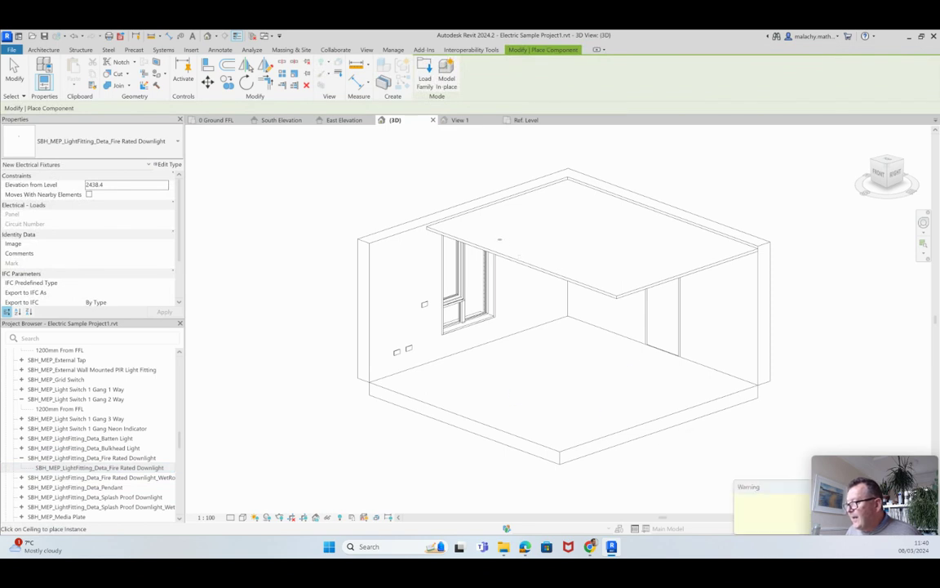
{"action": "left_click", "coordinate": [611, 274]}
{"action": "key", "text": "Escape"}
{"action": "key", "text": "Escape"}
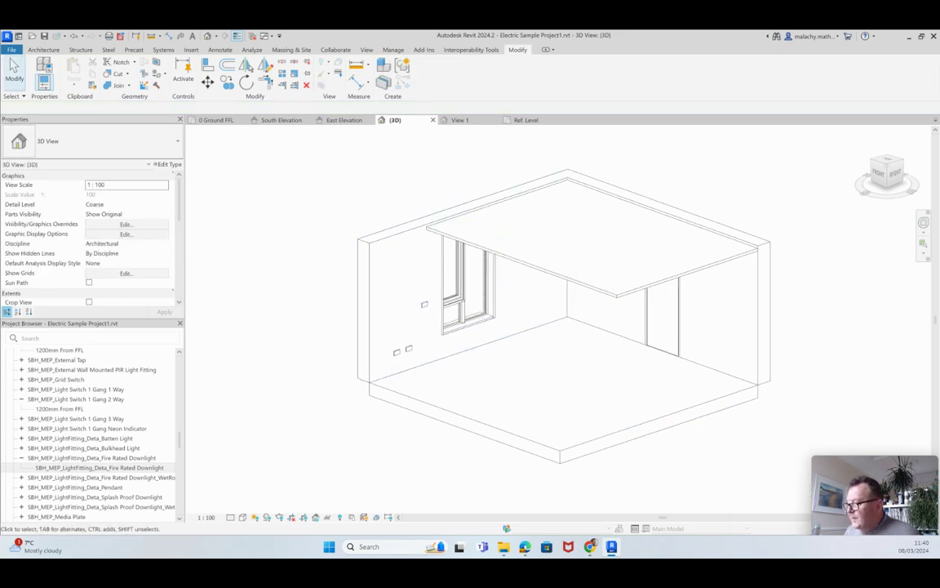
{"action": "middle_click_drag", "start_coordinate": [500, 310], "coordinate": [510, 245], "text": "shift"}
{"action": "middle_click_drag", "start_coordinate": [564, 314], "coordinate": [581, 263], "text": "shift"}
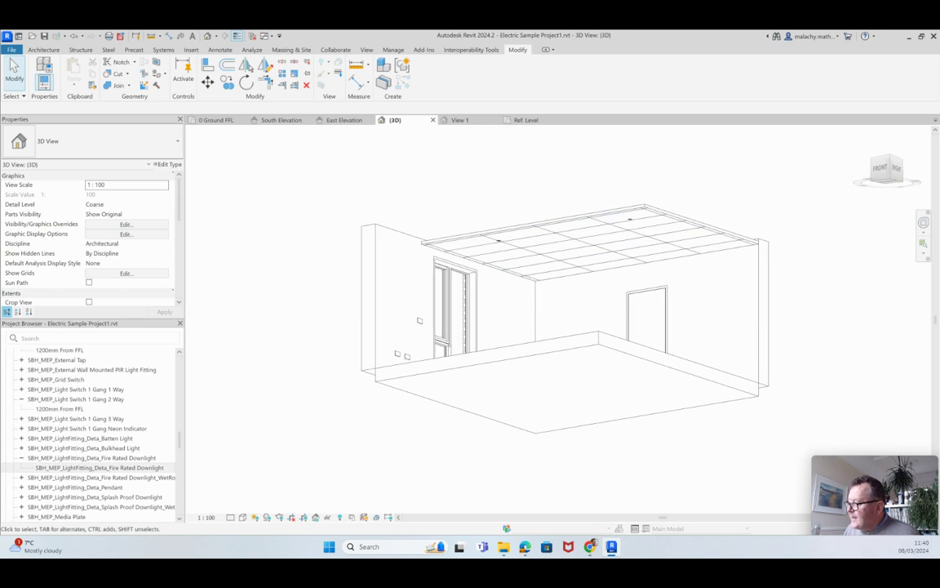
{"action": "scroll", "coordinate": [581, 265], "scroll_direction": "up", "scroll_amount": 3}
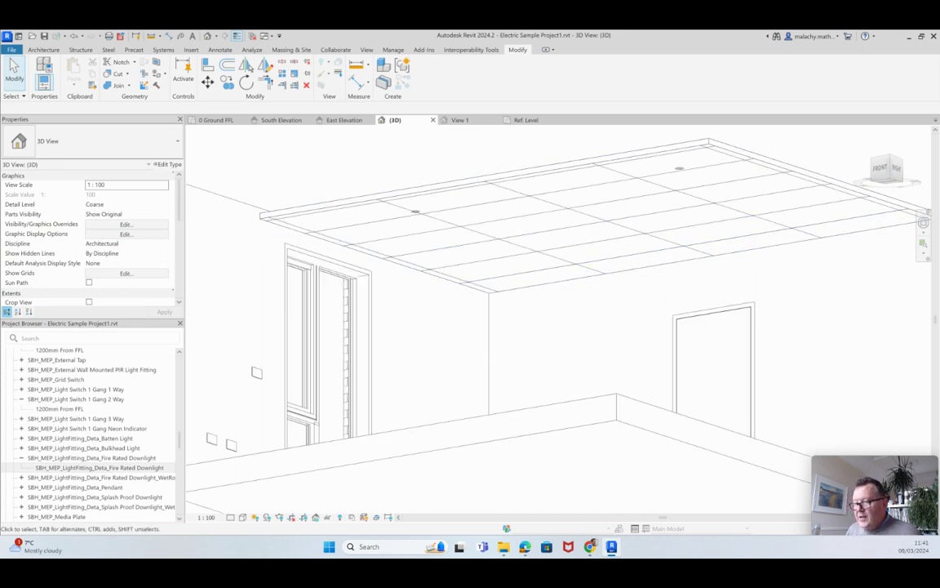
Step: Open the 0 Ground FFL reflected ceiling plan and examine the room's ceiling grid and downlights
{"action": "left_click_drag", "start_coordinate": [179, 439], "coordinate": [179, 359]}
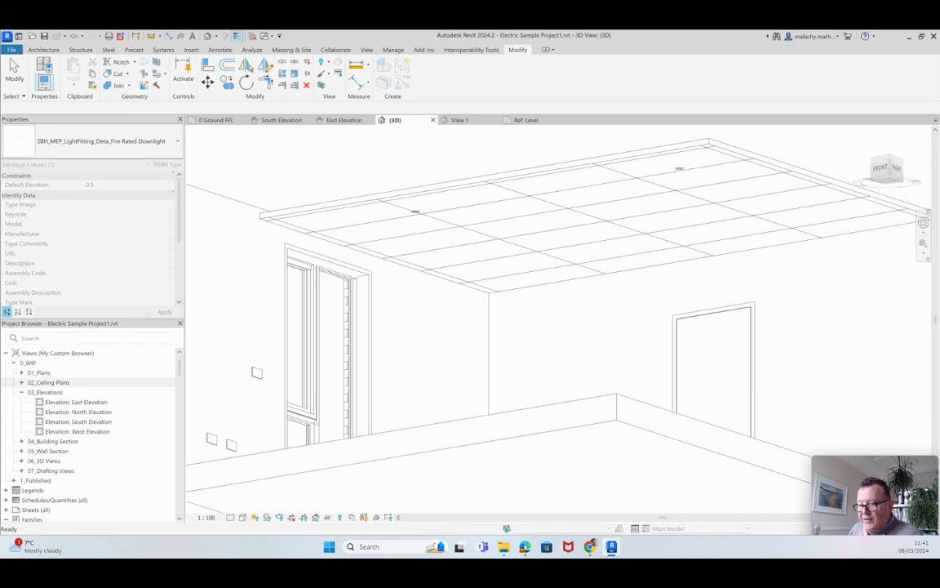
{"action": "double_click", "coordinate": [48, 382]}
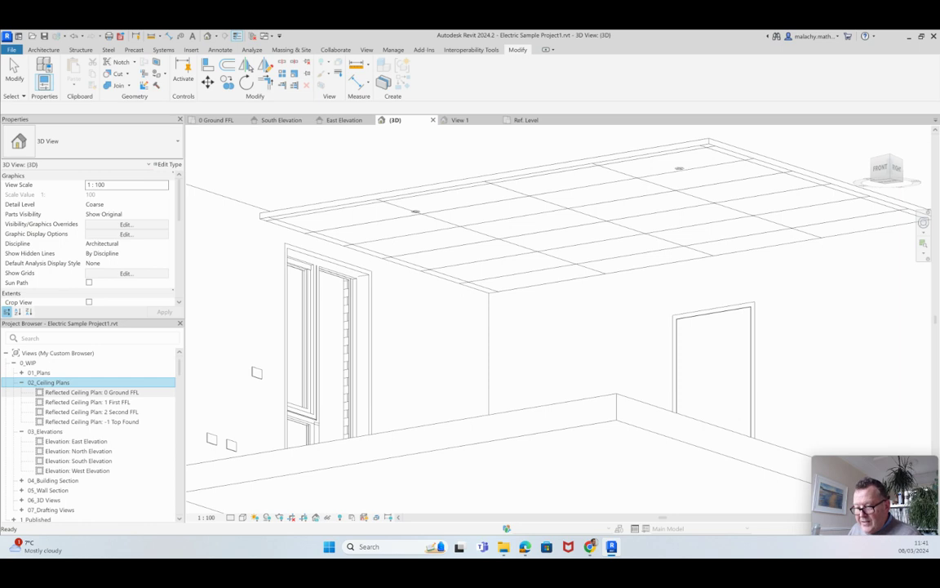
{"action": "double_click", "coordinate": [92, 392]}
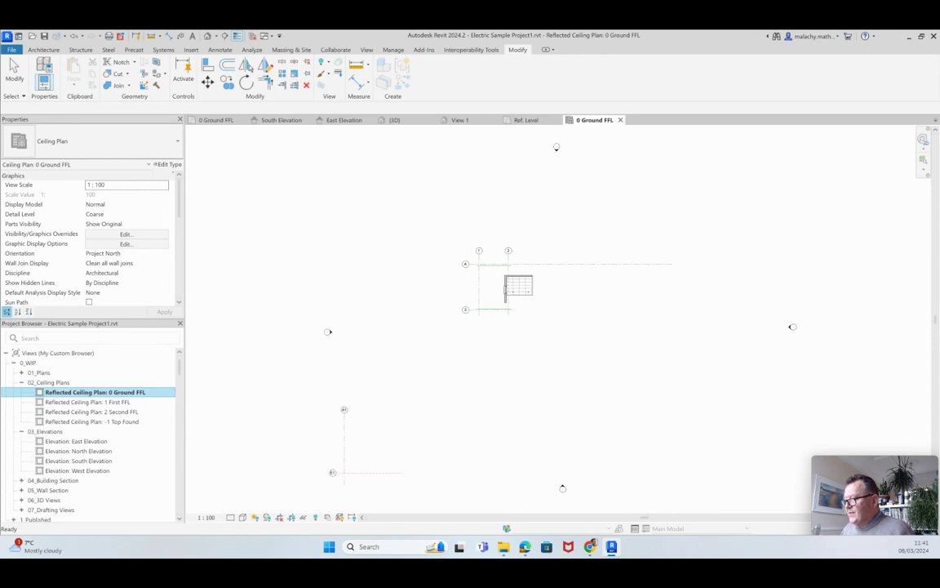
{"action": "scroll", "coordinate": [531, 290], "scroll_direction": "up", "scroll_amount": 5}
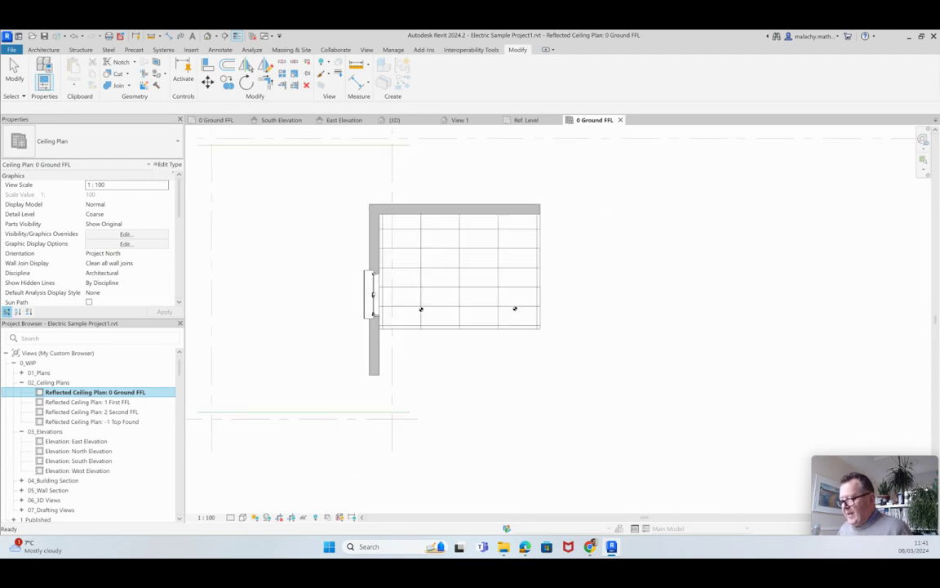
Step: Place two more Fire Rated Downlights on the ceiling, about 1700 mm from the door wall and roughly aligned with the existing pair
{"action": "scroll", "coordinate": [88, 433], "scroll_direction": "down", "scroll_amount": 5}
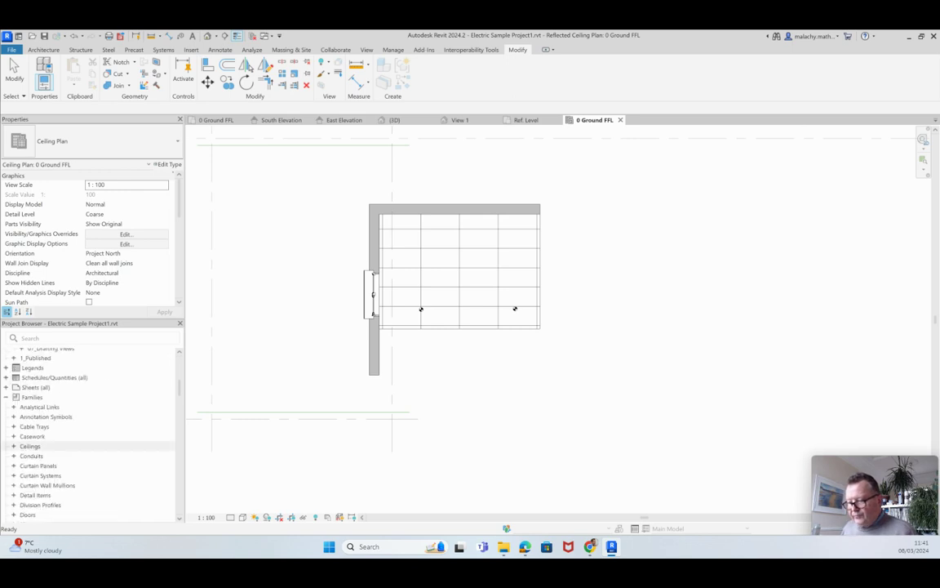
{"action": "scroll", "coordinate": [88, 441], "scroll_direction": "down", "scroll_amount": 15}
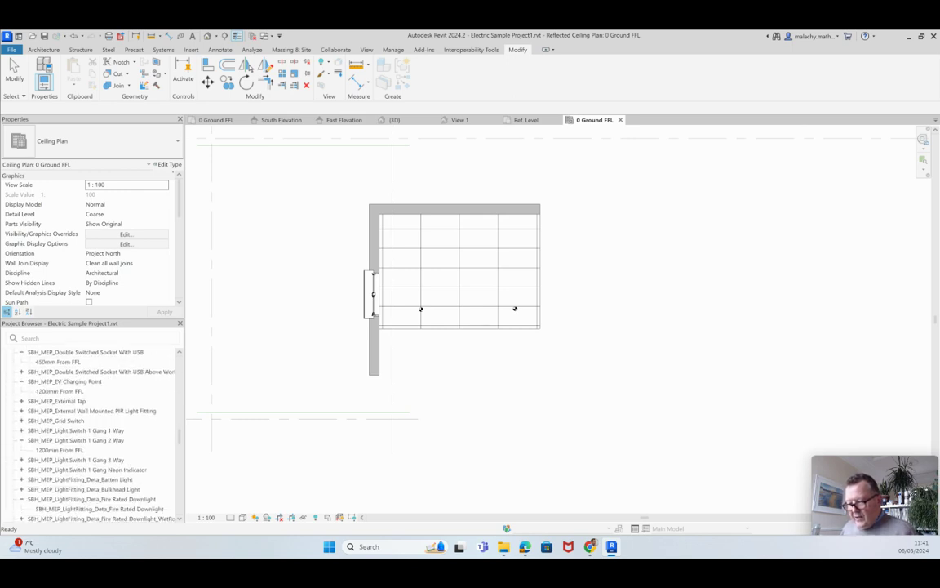
{"action": "scroll", "coordinate": [88, 449], "scroll_direction": "down", "scroll_amount": 3}
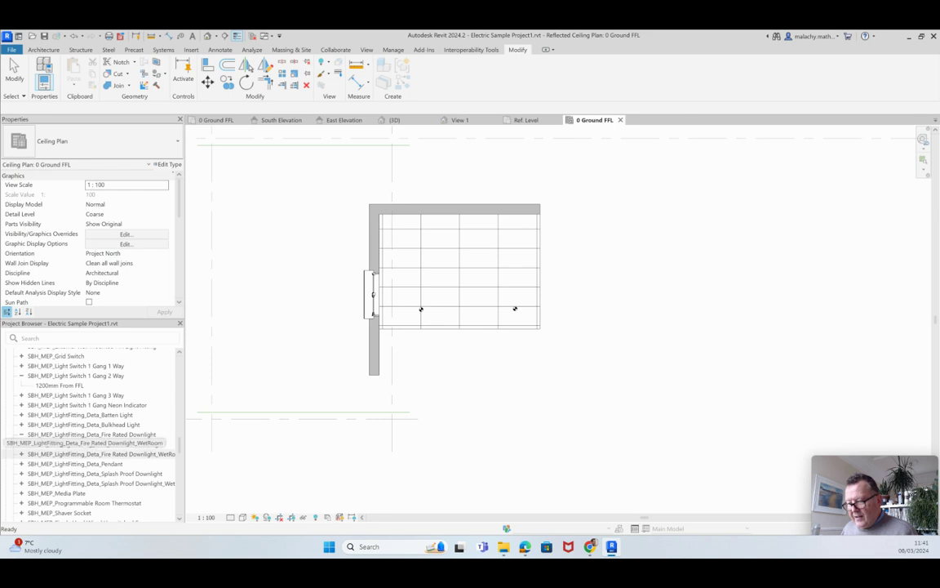
{"action": "double_click", "coordinate": [98, 444]}
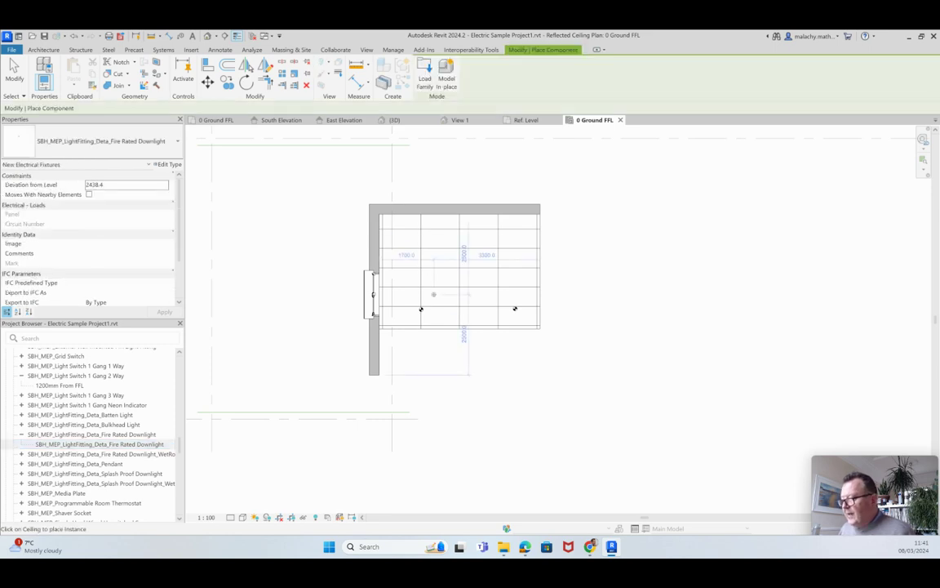
{"action": "left_click", "coordinate": [420, 268]}
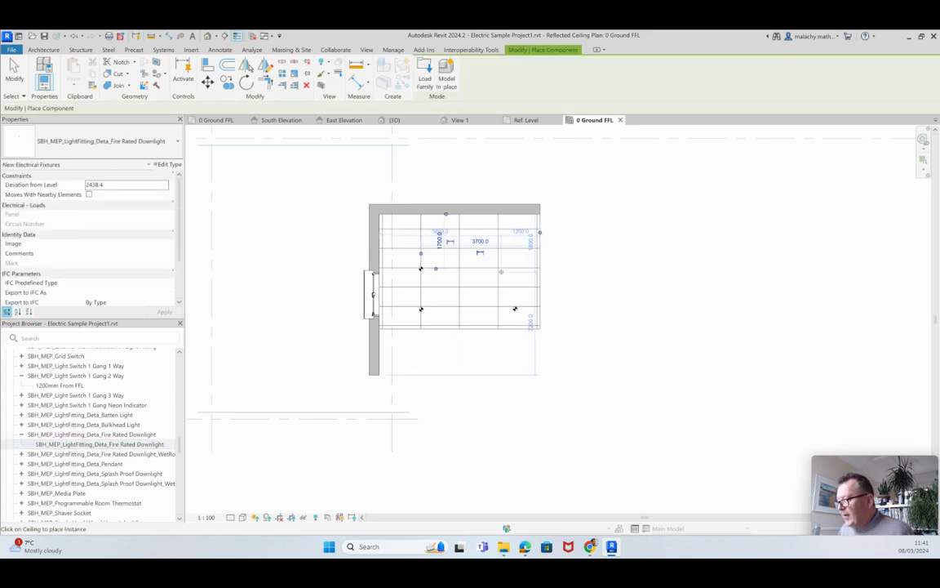
{"action": "left_click", "coordinate": [514, 268]}
{"action": "key", "text": "Escape"}
{"action": "key", "text": "Escape"}
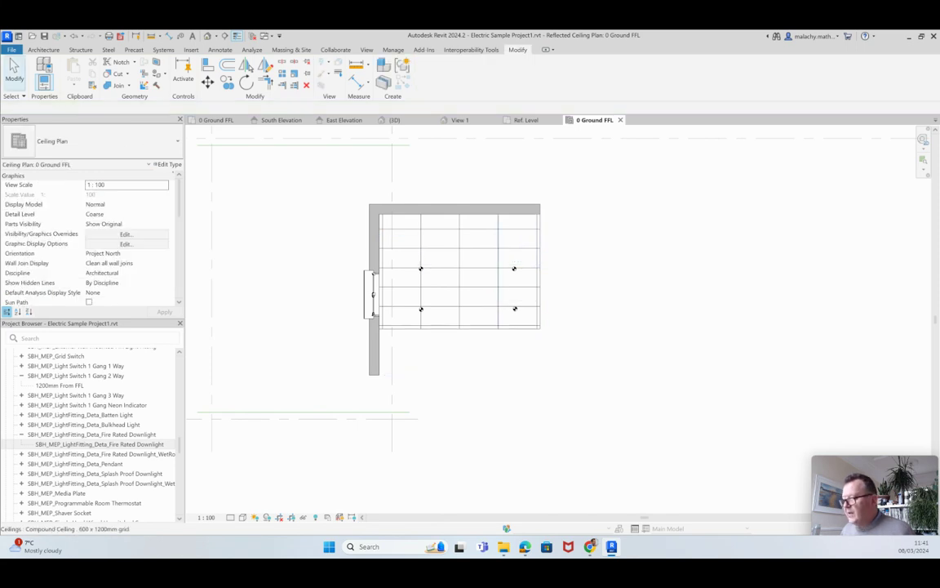
Step: Check the downlights in the 0 Ground FFL floor plan and review its View Range offsets
{"action": "left_click", "coordinate": [216, 120]}
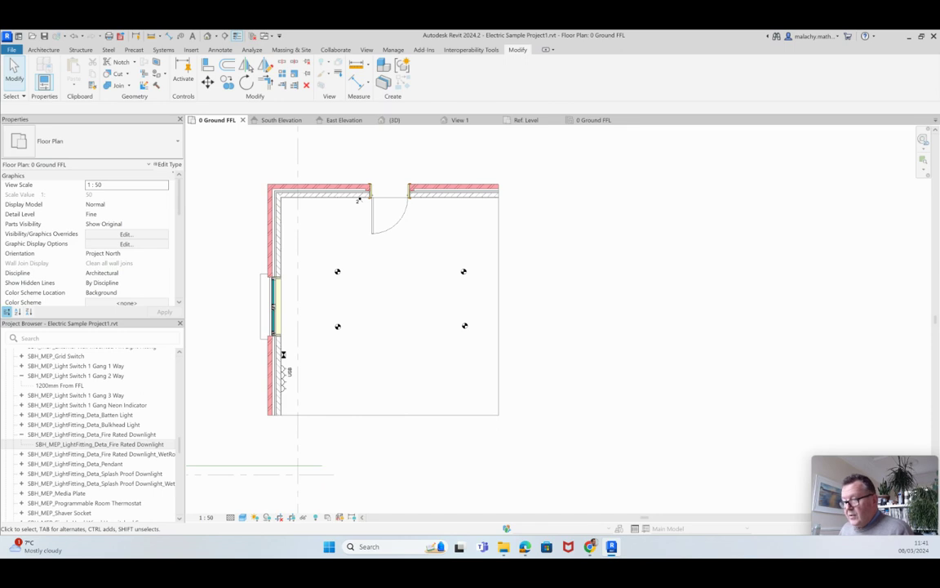
{"action": "scroll", "coordinate": [90, 237], "scroll_direction": "down", "scroll_amount": 5}
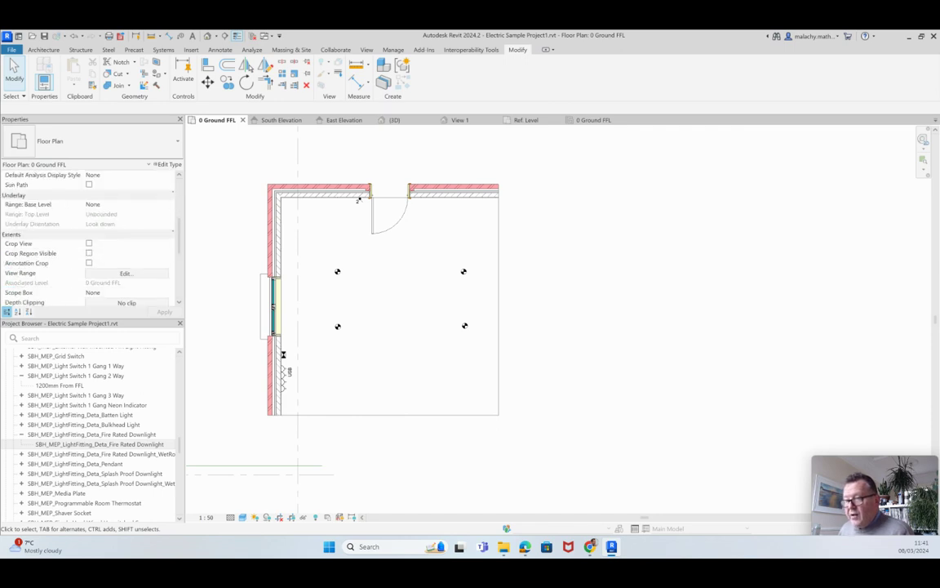
{"action": "left_click", "coordinate": [125, 273]}
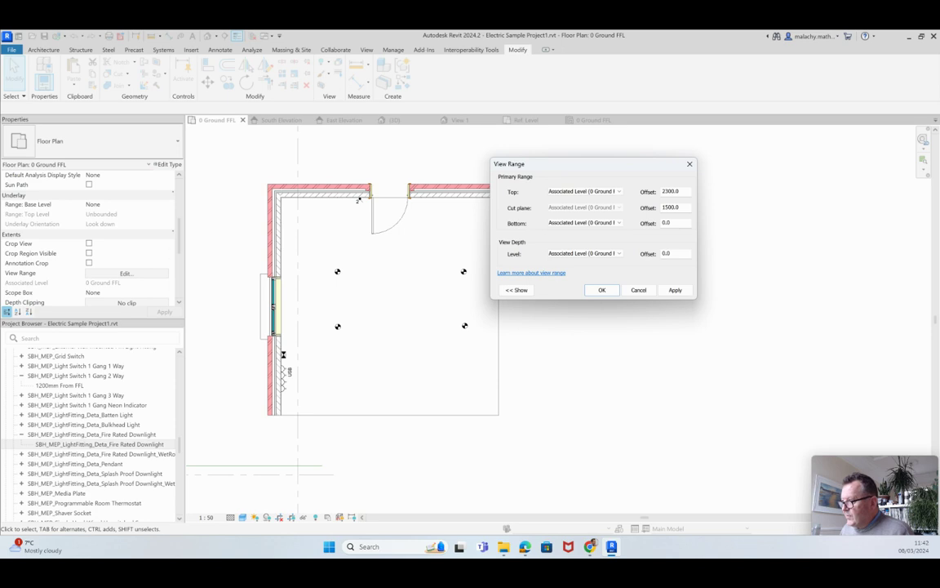
{"action": "left_click", "coordinate": [601, 289]}
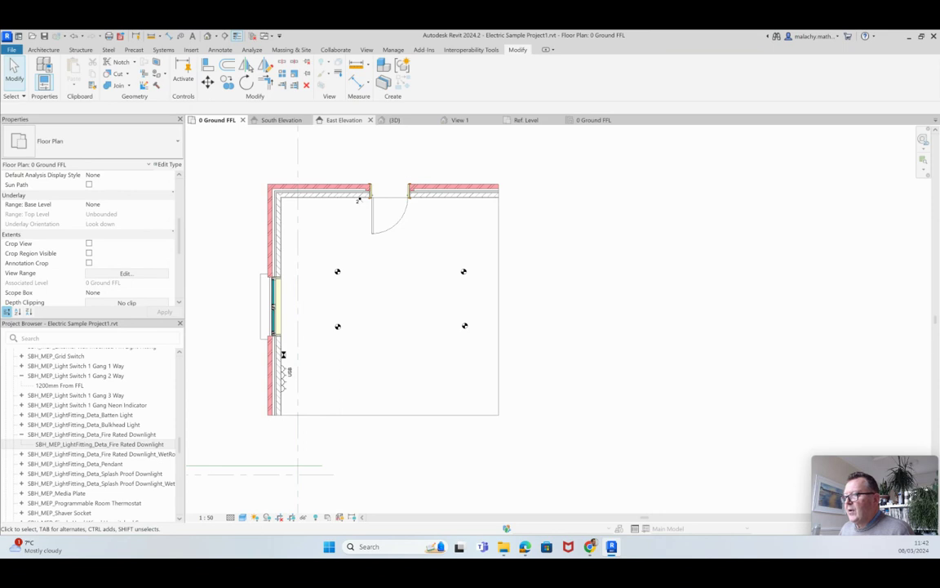
Step: Examine a recessed downlight's profile in the ceiling in the East Elevation
{"action": "left_click", "coordinate": [344, 120]}
{"action": "scroll", "coordinate": [387, 209], "scroll_direction": "down", "scroll_amount": 3}
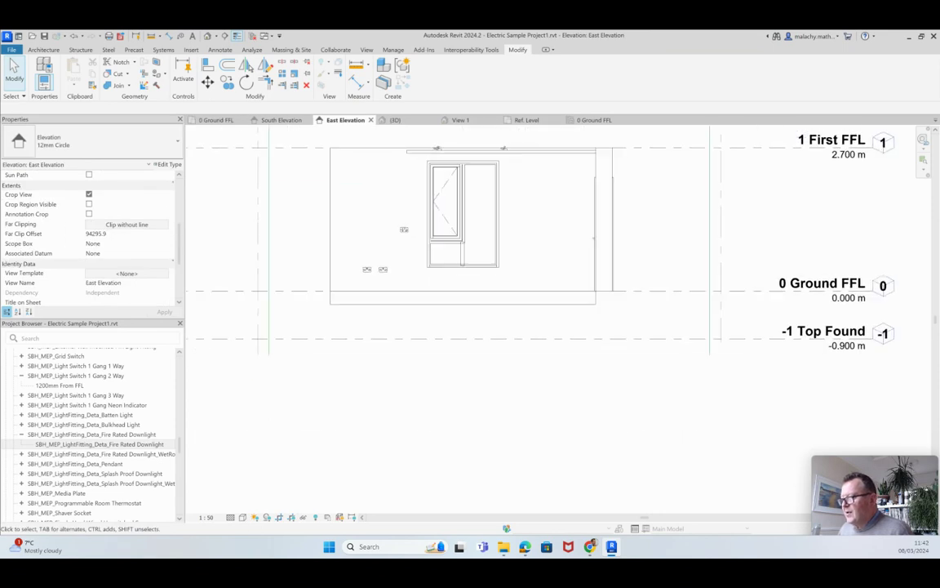
{"action": "scroll", "coordinate": [499, 151], "scroll_direction": "up", "scroll_amount": 4}
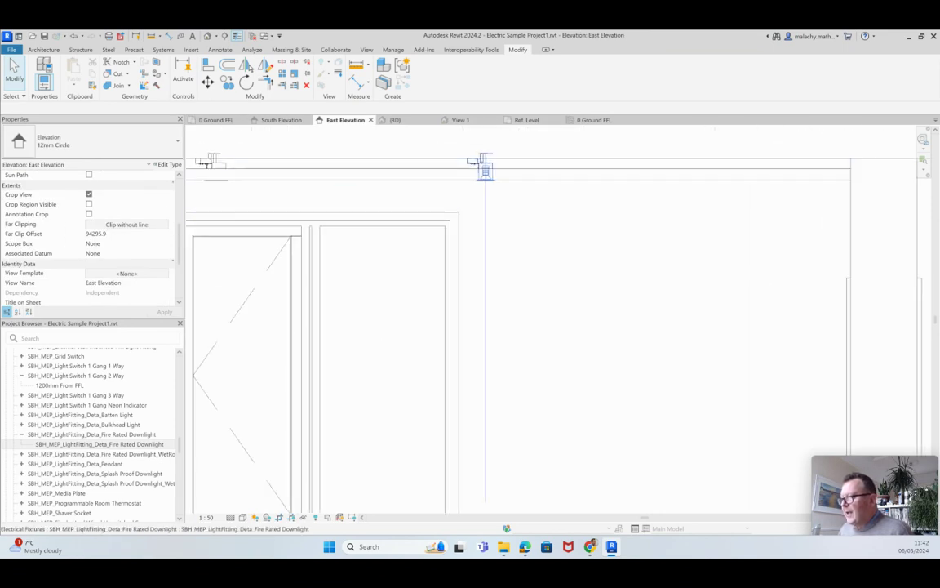
{"action": "left_click", "coordinate": [472, 161]}
{"action": "scroll", "coordinate": [472, 162], "scroll_direction": "down", "scroll_amount": 4}
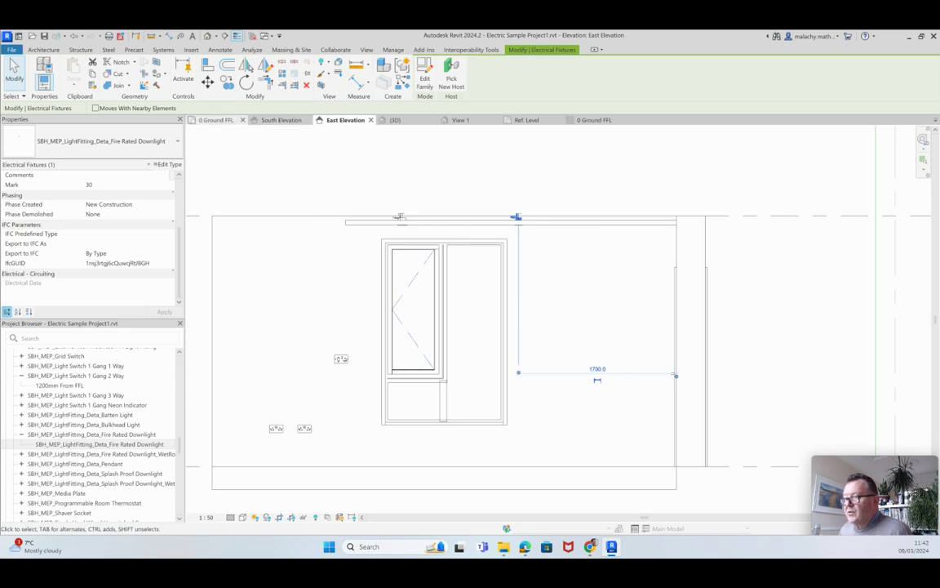
Step: Place a 450mm From FFL SBH_MEP_TV Point in the 0 Ground FFL plan, between window and door-wall corner, about 400 mm from the window opening
{"action": "left_click", "coordinate": [217, 120]}
{"action": "key", "text": "Escape"}
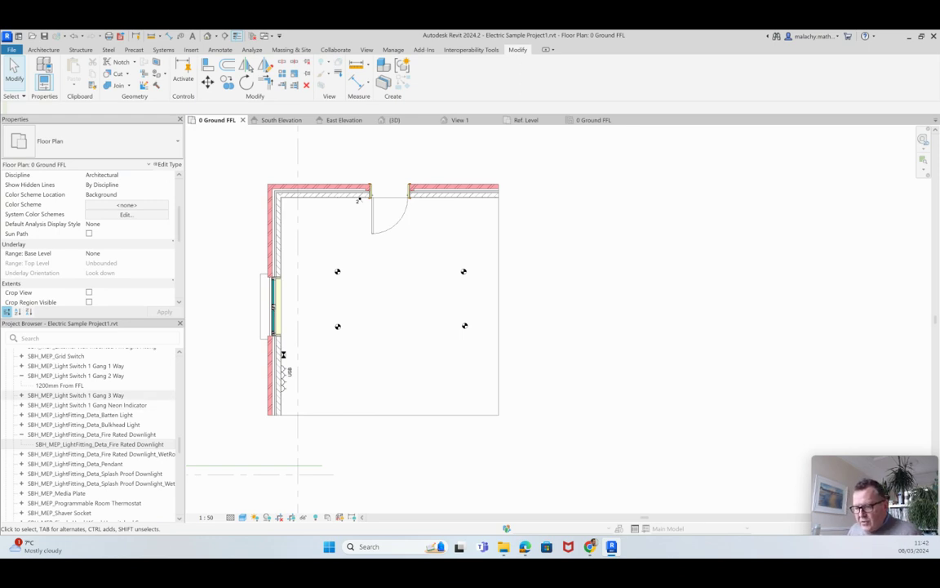
{"action": "scroll", "coordinate": [82, 395], "scroll_direction": "down", "scroll_amount": 2}
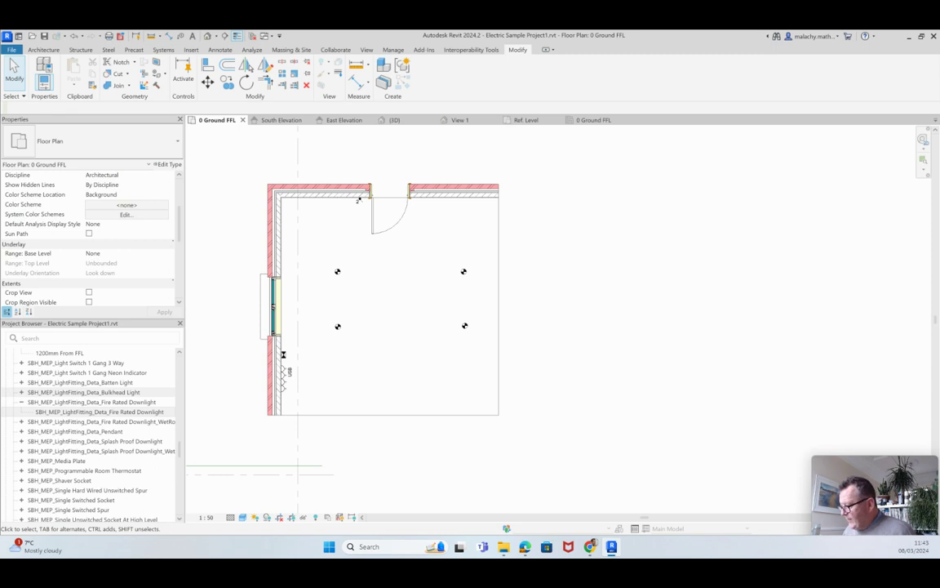
{"action": "scroll", "coordinate": [82, 400], "scroll_direction": "down", "scroll_amount": 3}
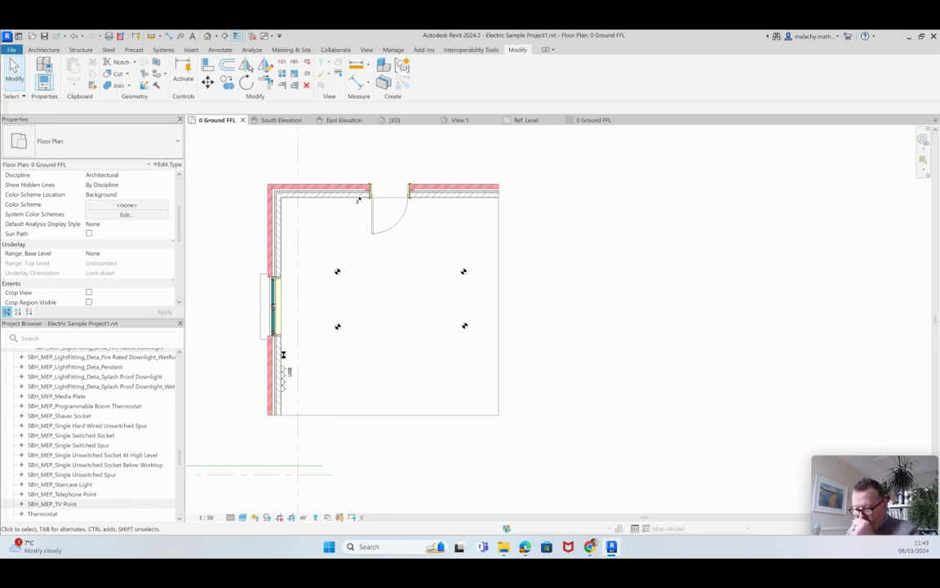
{"action": "double_click", "coordinate": [53, 503]}
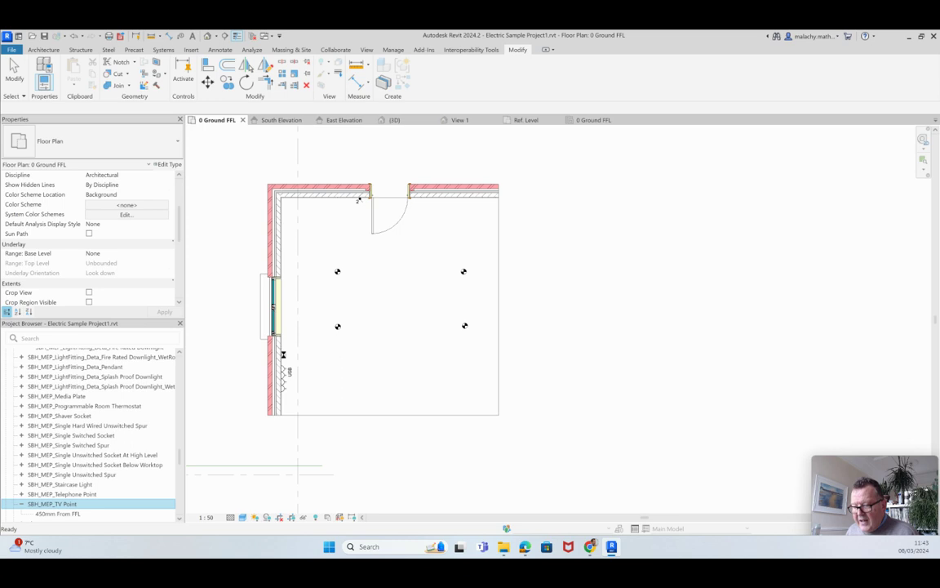
{"action": "scroll", "coordinate": [65, 478], "scroll_direction": "down", "scroll_amount": 2}
{"action": "left_click_drag", "start_coordinate": [57, 449], "coordinate": [228, 433]}
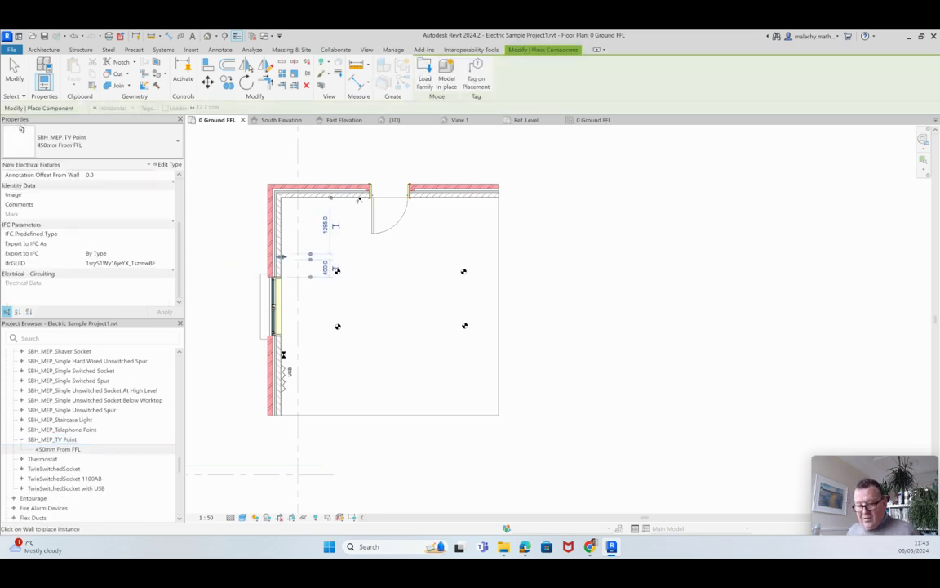
{"action": "key", "text": "Escape"}
{"action": "key", "text": "Escape"}
{"action": "scroll", "coordinate": [283, 255], "scroll_direction": "up", "scroll_amount": 5}
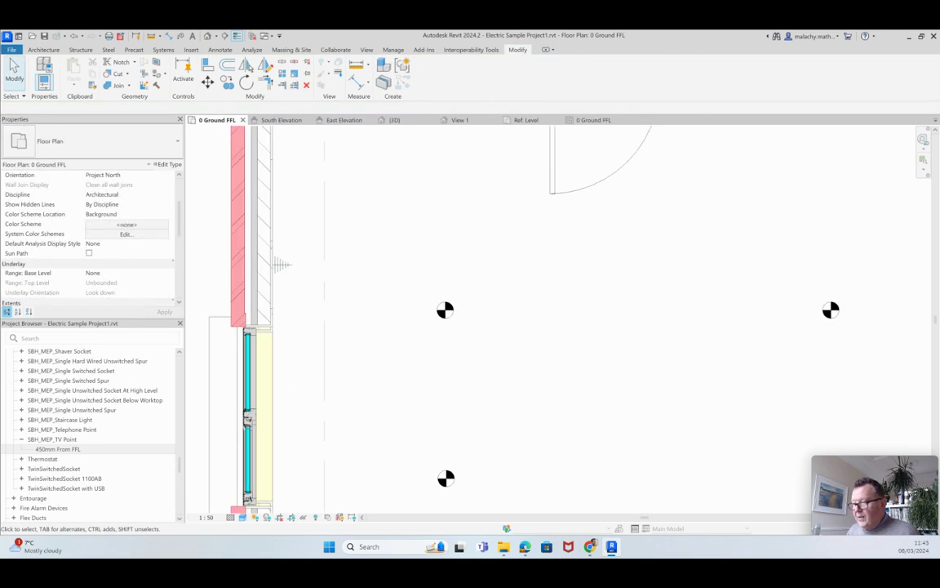
{"action": "scroll", "coordinate": [282, 263], "scroll_direction": "down", "scroll_amount": 5}
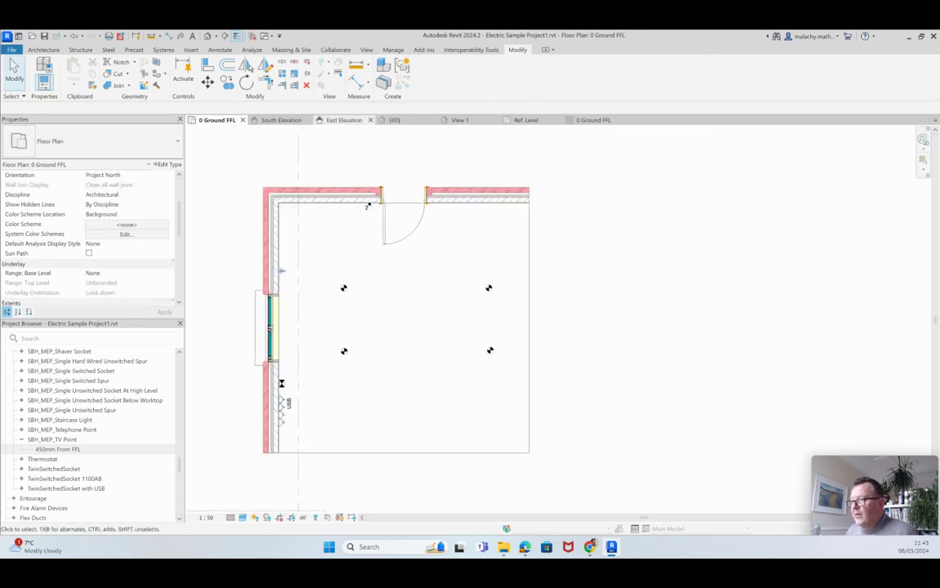
Step: Examine the TV point's faceplate and its height beside the window in the East Elevation
{"action": "left_click", "coordinate": [344, 120]}
{"action": "scroll", "coordinate": [550, 429], "scroll_direction": "up", "scroll_amount": 3}
{"action": "scroll", "coordinate": [551, 428], "scroll_direction": "down", "scroll_amount": 3}
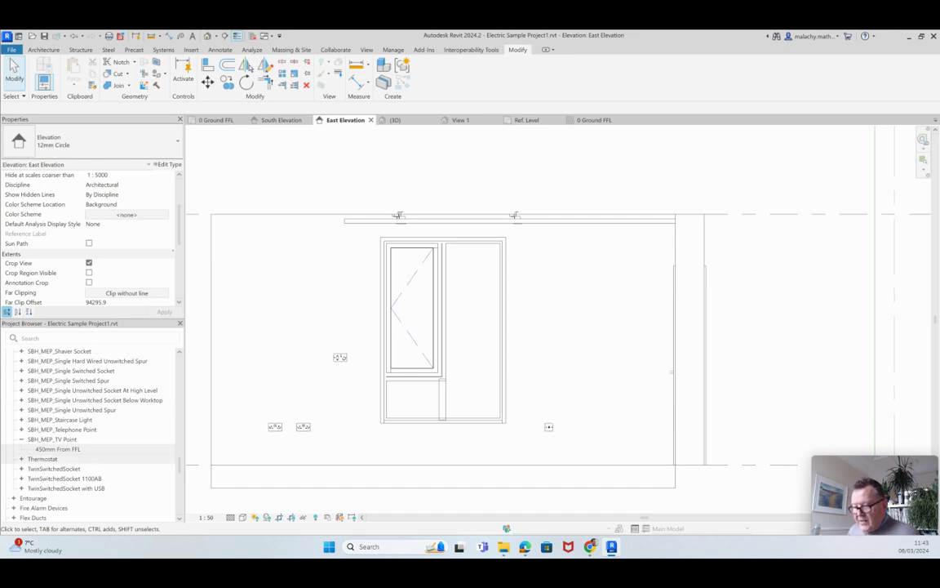
{"action": "left_click_drag", "start_coordinate": [179, 463], "coordinate": [178, 433]}
{"action": "scroll", "coordinate": [90, 432], "scroll_direction": "up", "scroll_amount": 2}
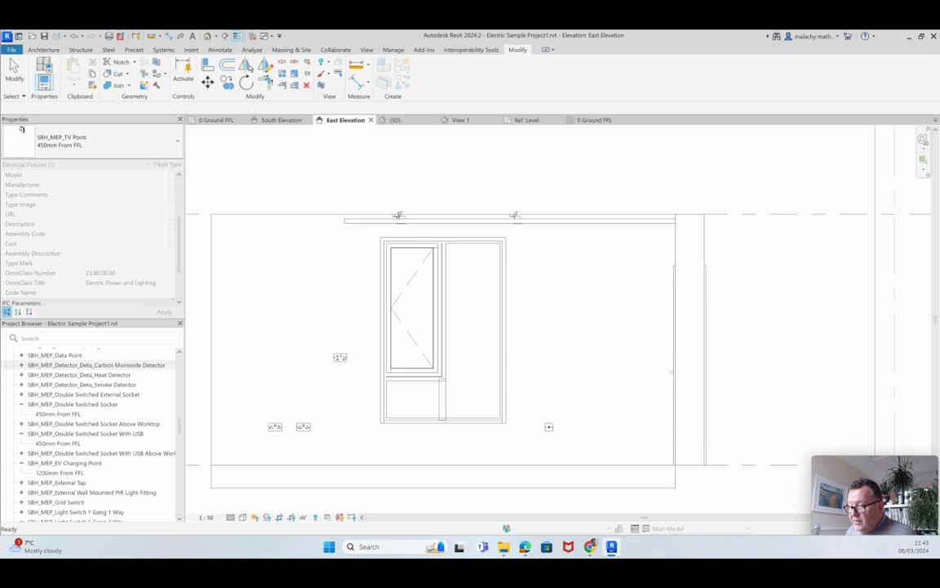
{"action": "double_click", "coordinate": [96, 365]}
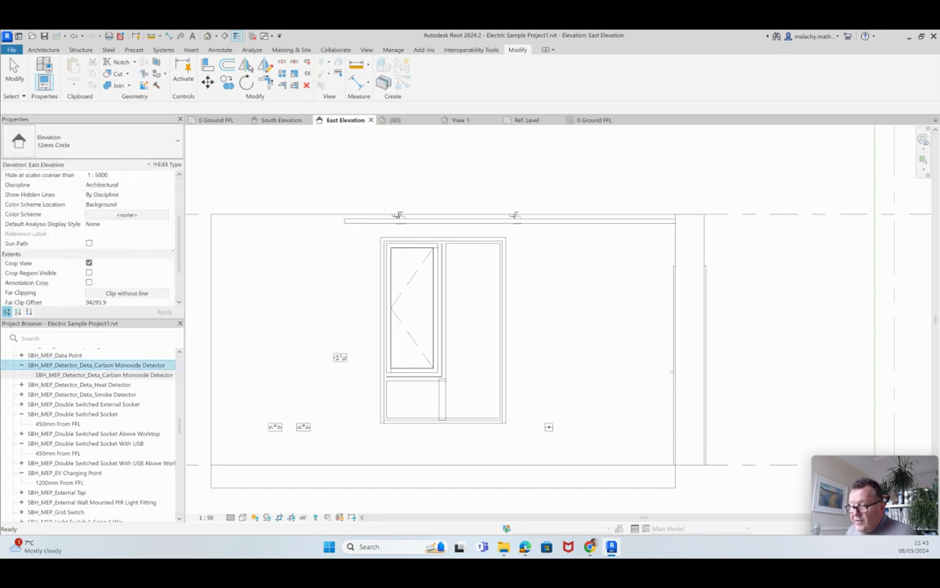
{"action": "left_click_drag", "start_coordinate": [104, 375], "coordinate": [212, 374]}
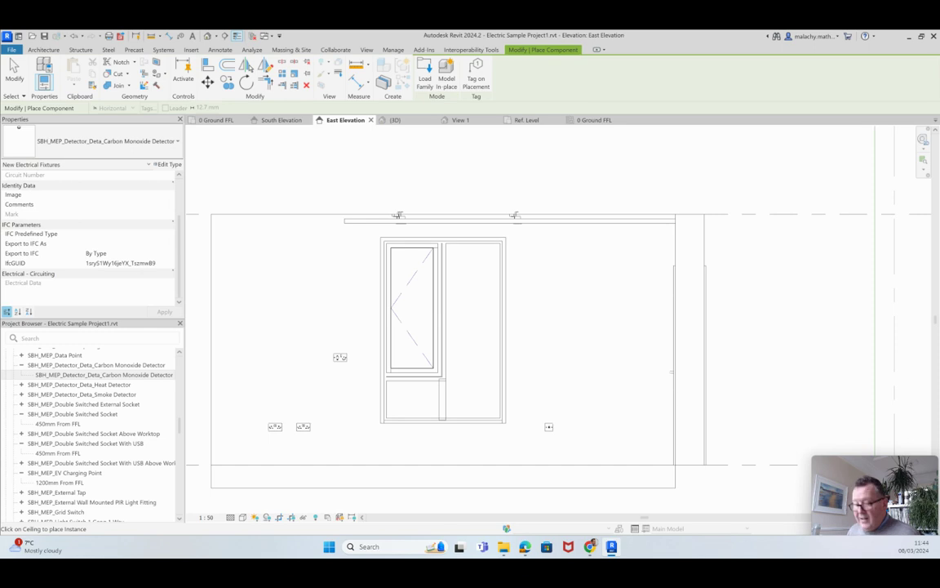
{"action": "key", "text": "Escape"}
{"action": "key", "text": "Escape"}
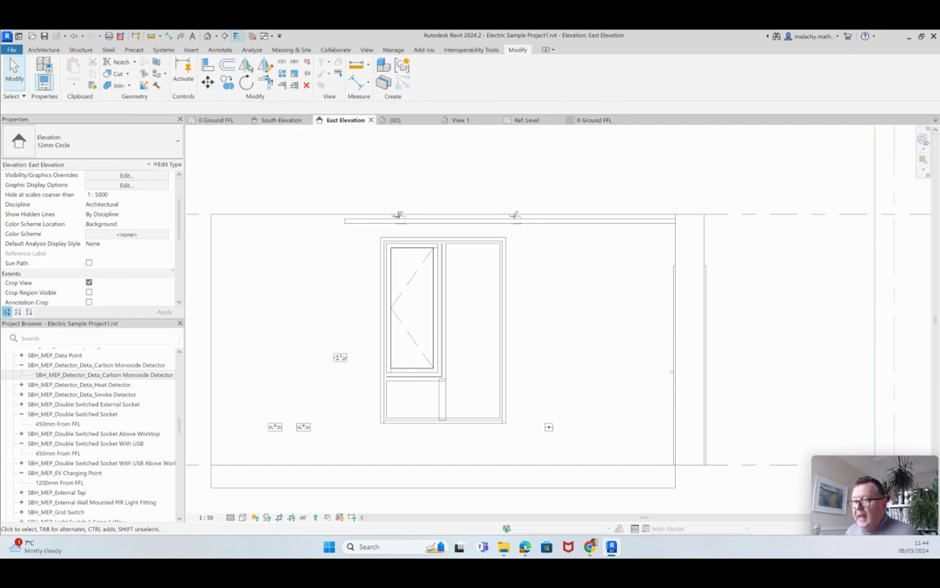
Step: Place a Deta Carbon Monoxide Detector in the 0 Ground FFL reflected ceiling plan, about 1300 mm from the window wall and 800 mm from the upper wall
{"action": "left_click_drag", "start_coordinate": [179, 425], "coordinate": [178, 365]}
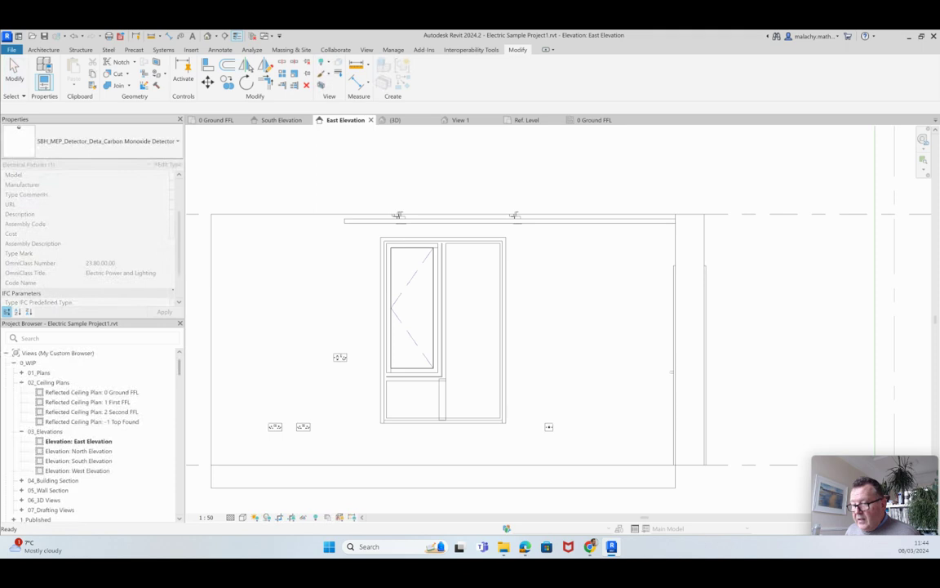
{"action": "double_click", "coordinate": [92, 392]}
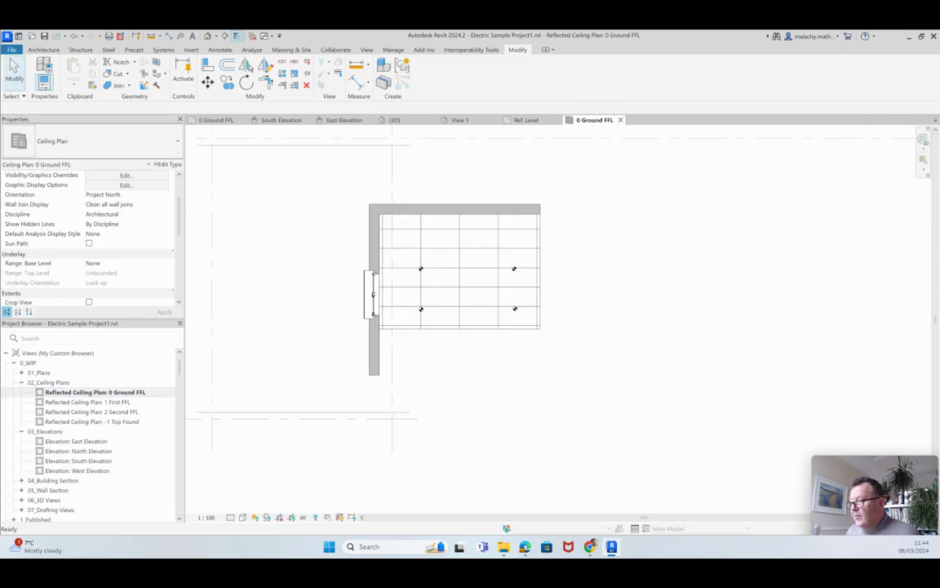
{"action": "scroll", "coordinate": [89, 416], "scroll_direction": "down", "scroll_amount": 15}
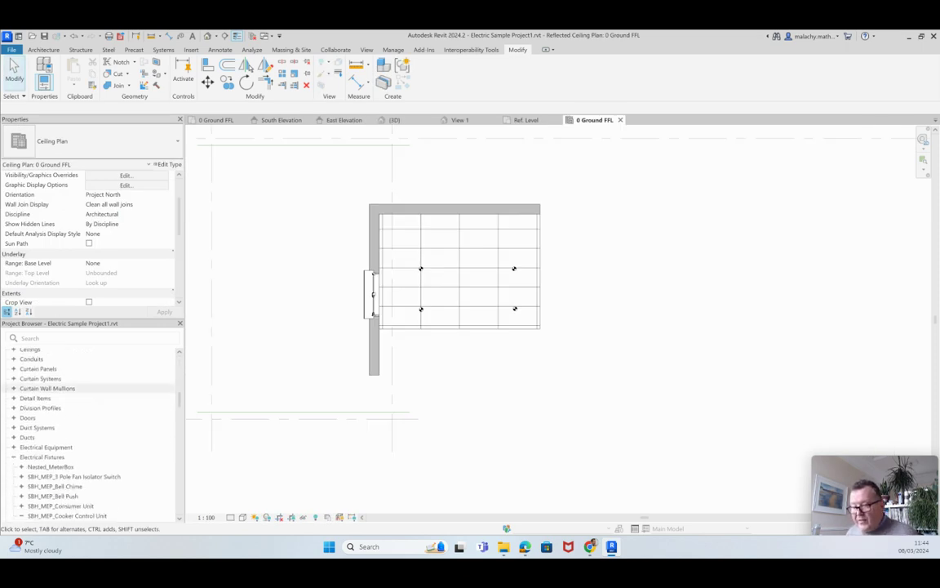
{"action": "scroll", "coordinate": [89, 457], "scroll_direction": "down", "scroll_amount": 5}
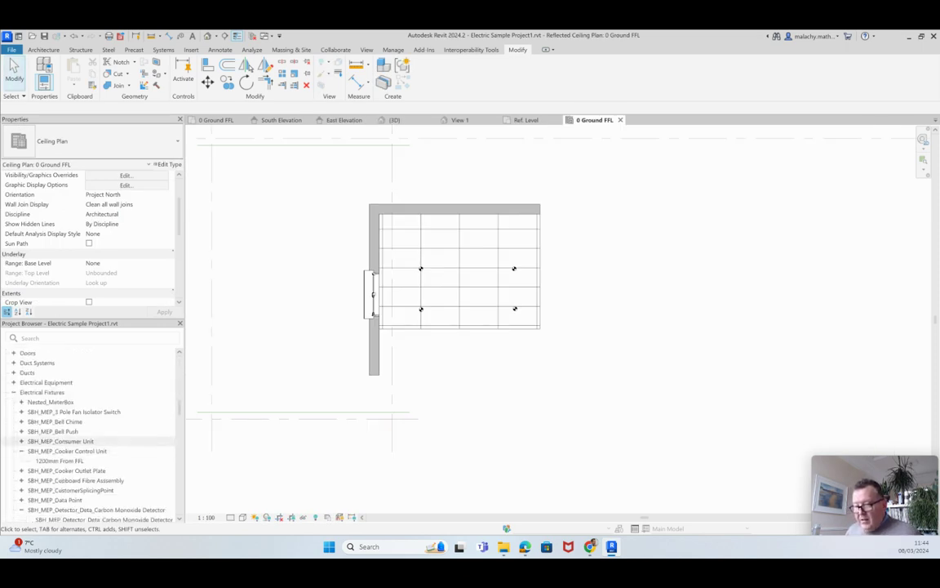
{"action": "scroll", "coordinate": [91, 433], "scroll_direction": "up", "scroll_amount": 1}
{"action": "left_click", "coordinate": [104, 422]}
{"action": "left_click_drag", "start_coordinate": [105, 422], "coordinate": [419, 272]}
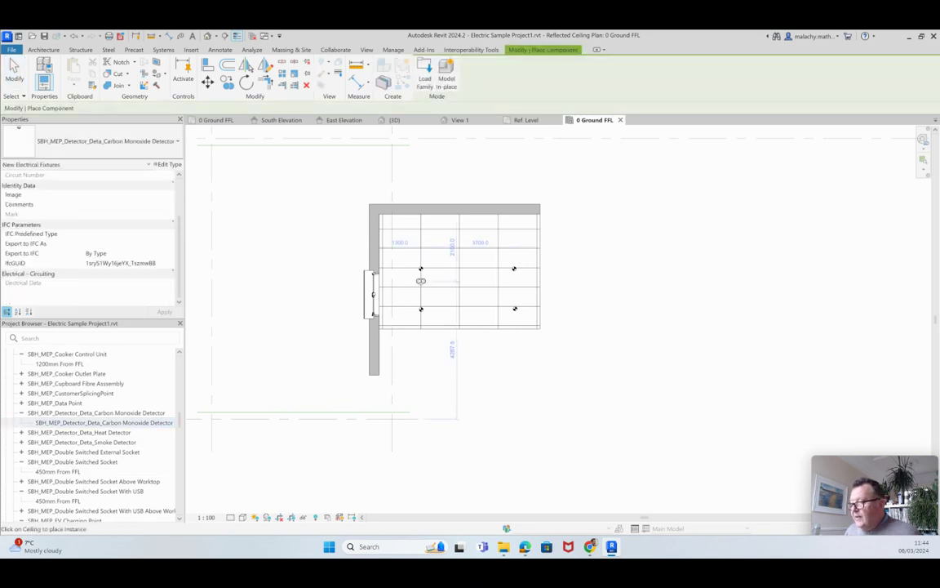
{"action": "left_click", "coordinate": [420, 240]}
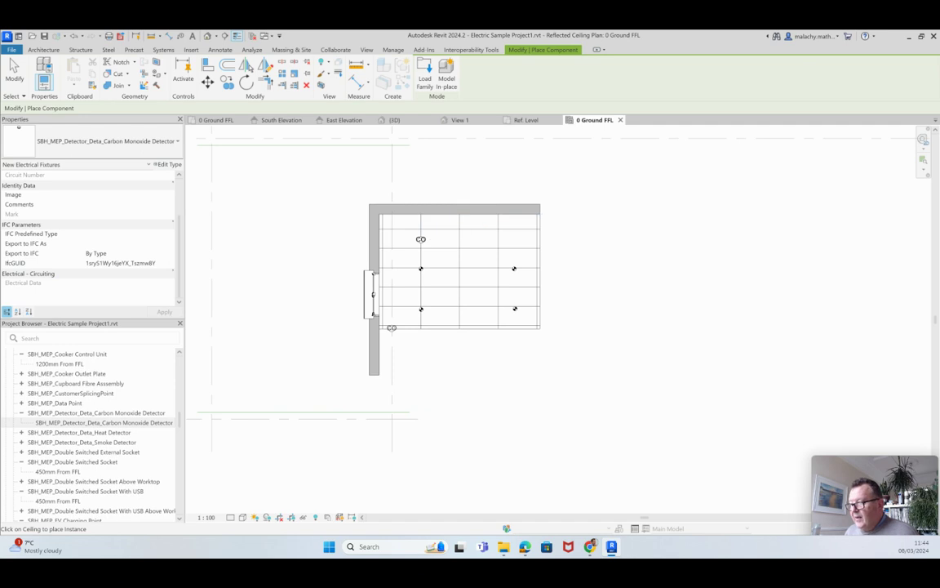
{"action": "key", "text": "Escape"}
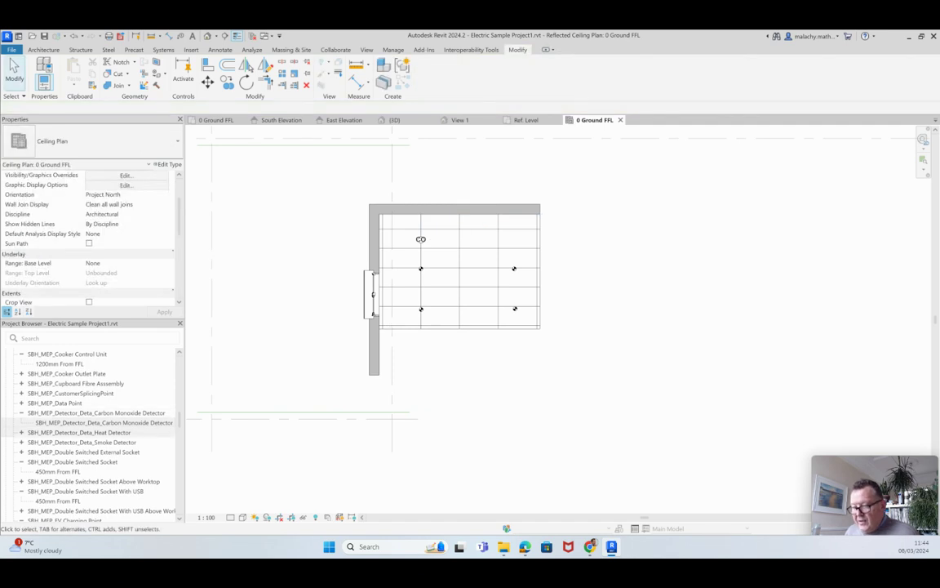
Step: Place a Deta Heat Detector level with the CO detector, about 2500 mm from the window wall and 800 mm from the upper wall
{"action": "left_click", "coordinate": [21, 431]}
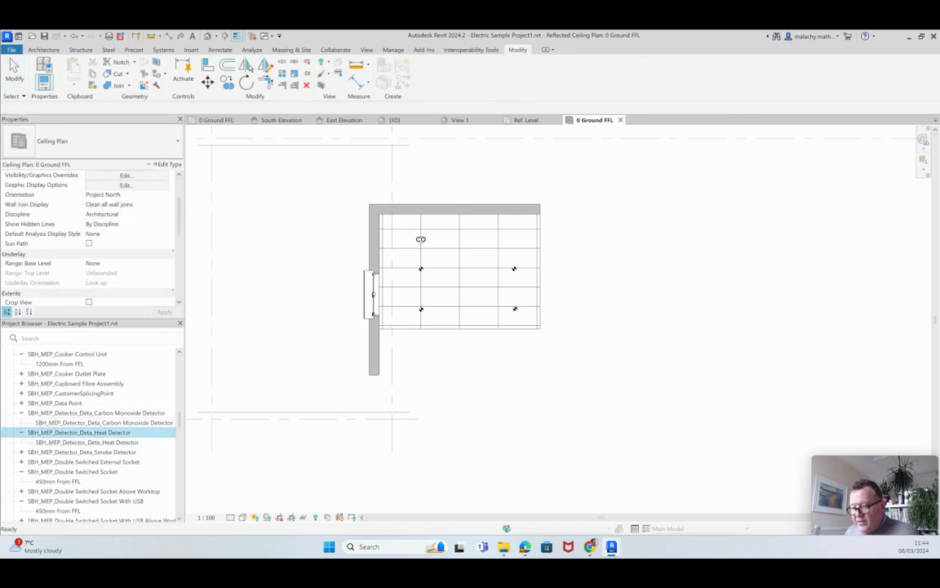
{"action": "left_click", "coordinate": [86, 442]}
{"action": "left_click_drag", "start_coordinate": [86, 442], "coordinate": [459, 258]}
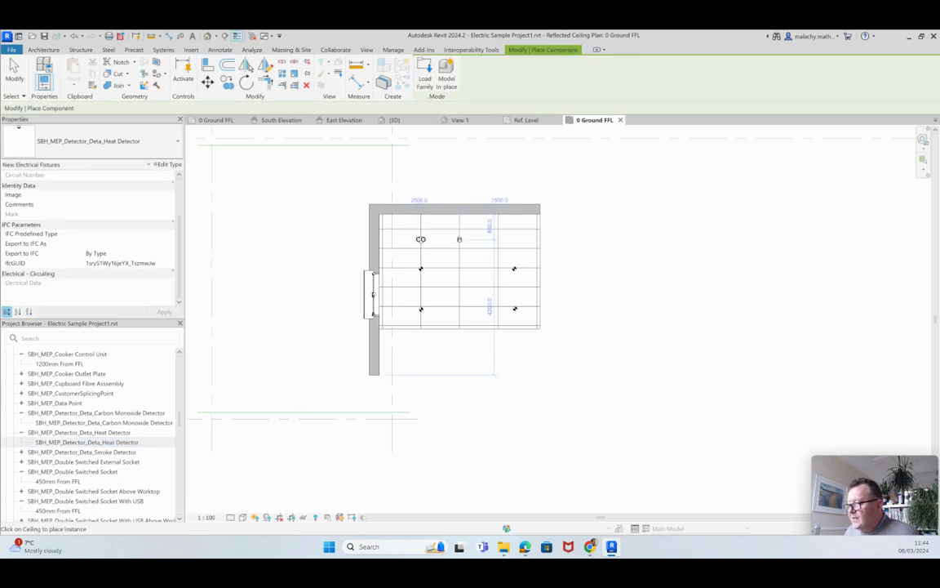
{"action": "left_click", "coordinate": [427, 326]}
{"action": "key", "text": "Escape"}
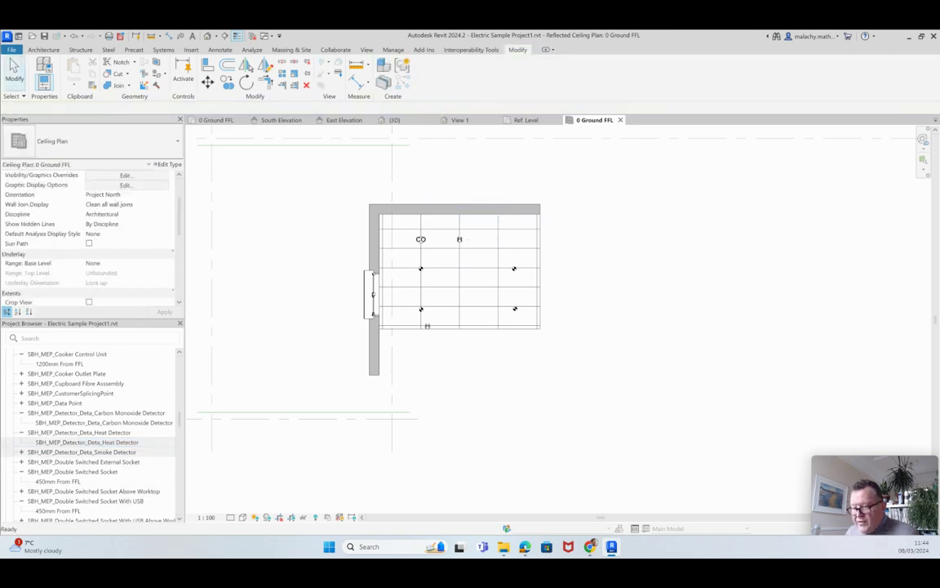
Step: Place a Deta Smoke Detector in line with the other two detectors, on the next ceiling grid line beyond the heat detector
{"action": "left_click", "coordinate": [22, 451]}
{"action": "left_click_drag", "start_coordinate": [90, 461], "coordinate": [498, 239]}
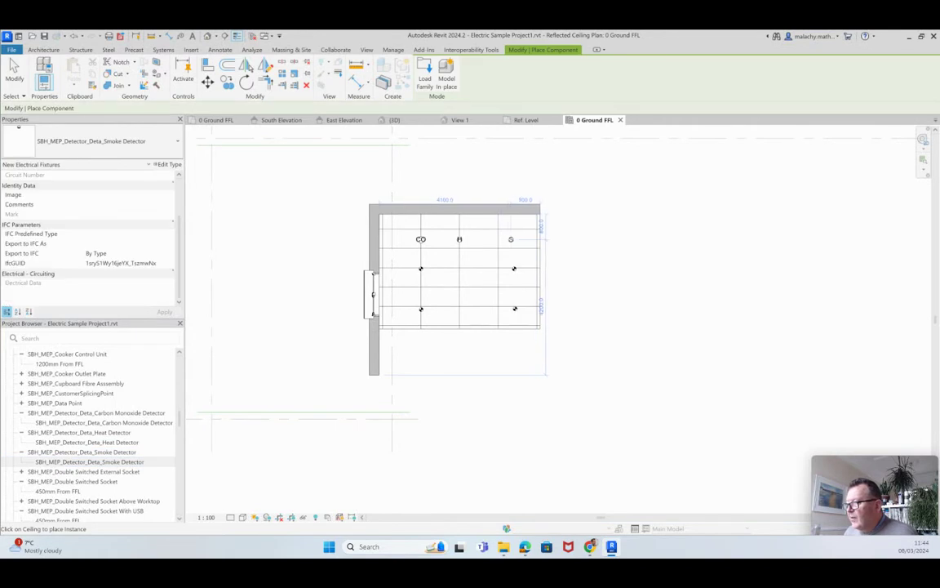
{"action": "left_click", "coordinate": [498, 240]}
{"action": "key", "text": "Escape"}
{"action": "scroll", "coordinate": [480, 237], "scroll_direction": "up", "scroll_amount": 3}
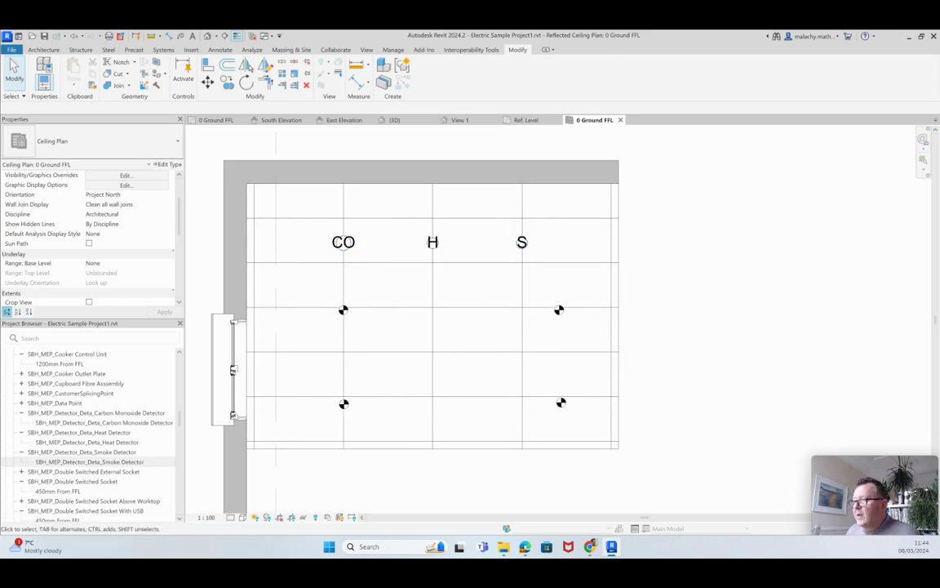
Step: Check how the detectors display in the 0 Ground FFL floor plan, the East Elevation and the 3D view
{"action": "left_click", "coordinate": [217, 120]}
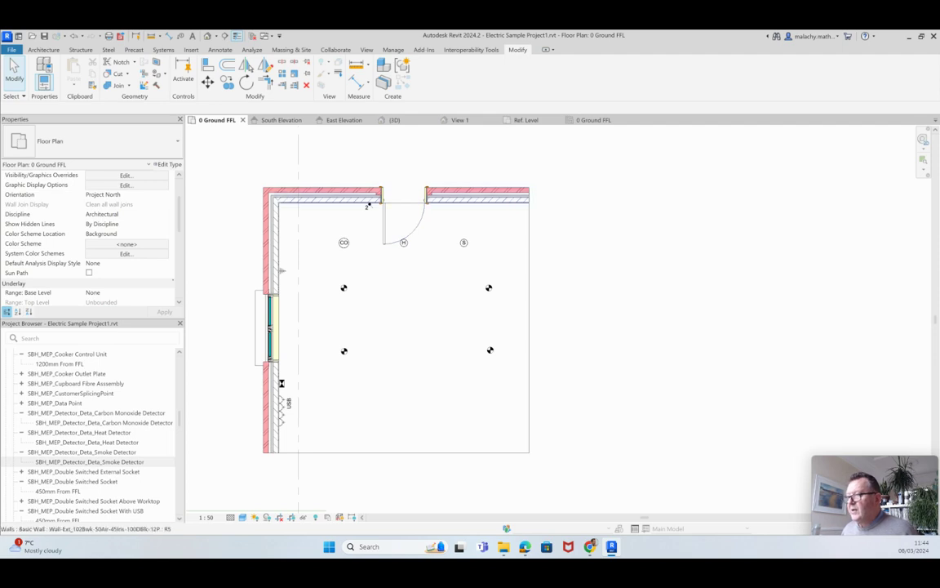
{"action": "left_click", "coordinate": [343, 120]}
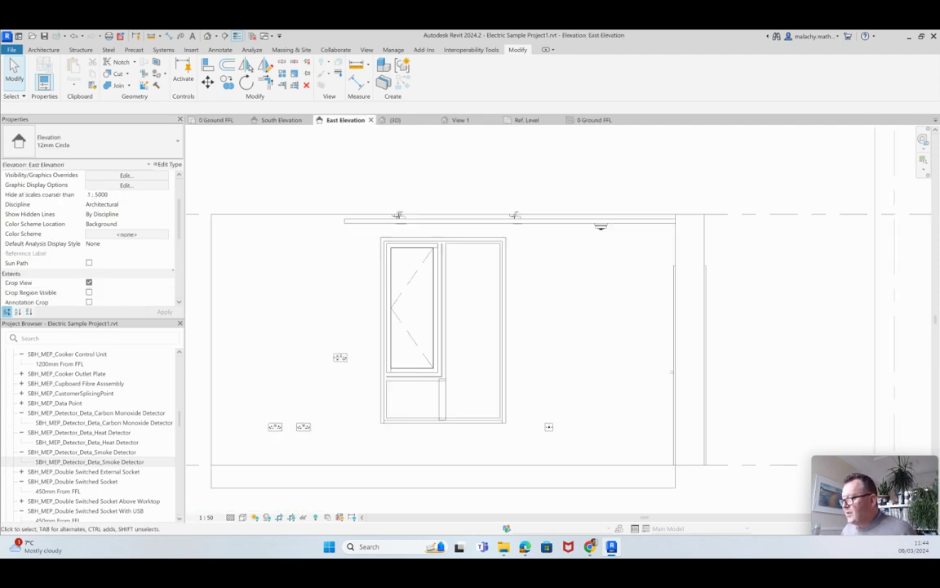
{"action": "left_click", "coordinate": [601, 226]}
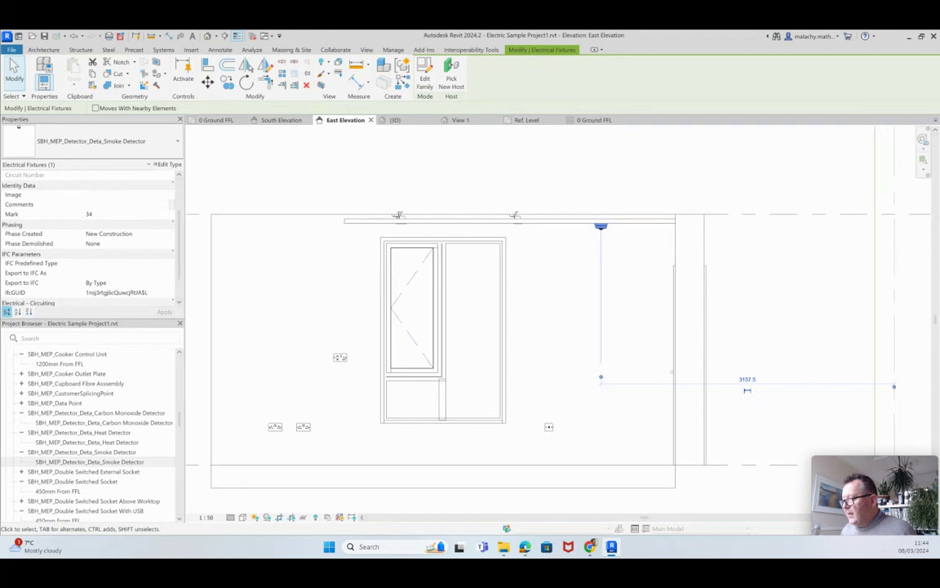
{"action": "key", "text": "Escape"}
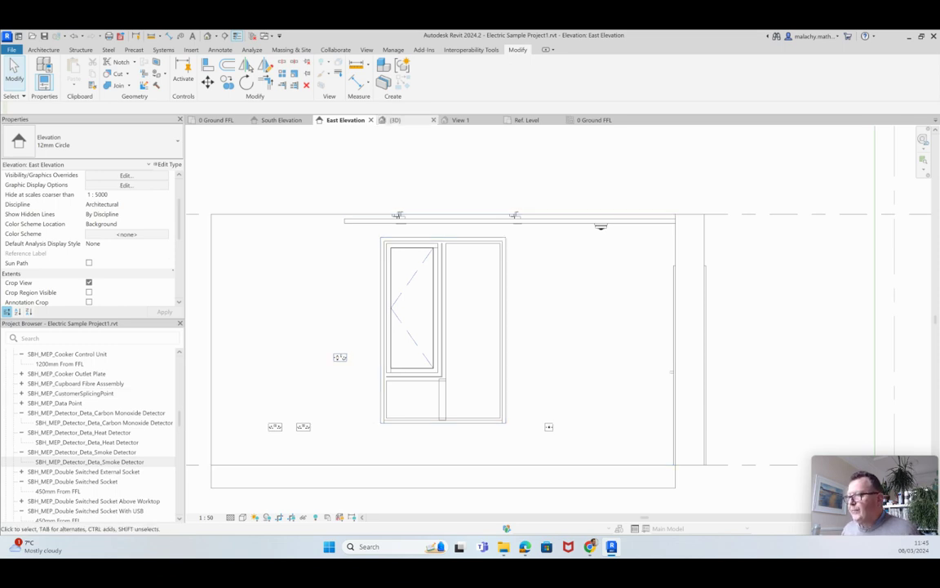
{"action": "left_click", "coordinate": [394, 120]}
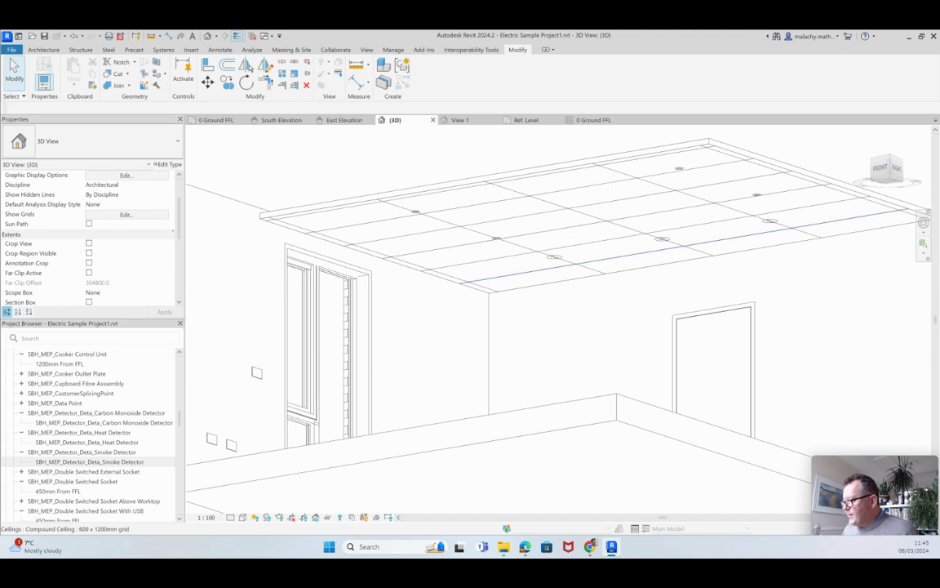
Step: Orient the 3D view to the outside of the window wall and look through the Electrical Fixtures families for a meter or service box
{"action": "left_click", "coordinate": [864, 134]}
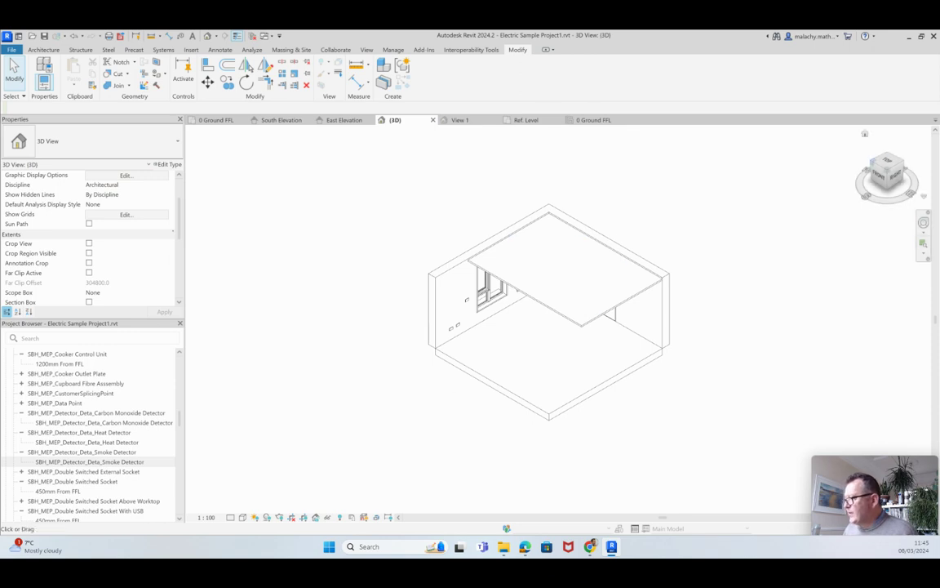
{"action": "left_click", "coordinate": [872, 161]}
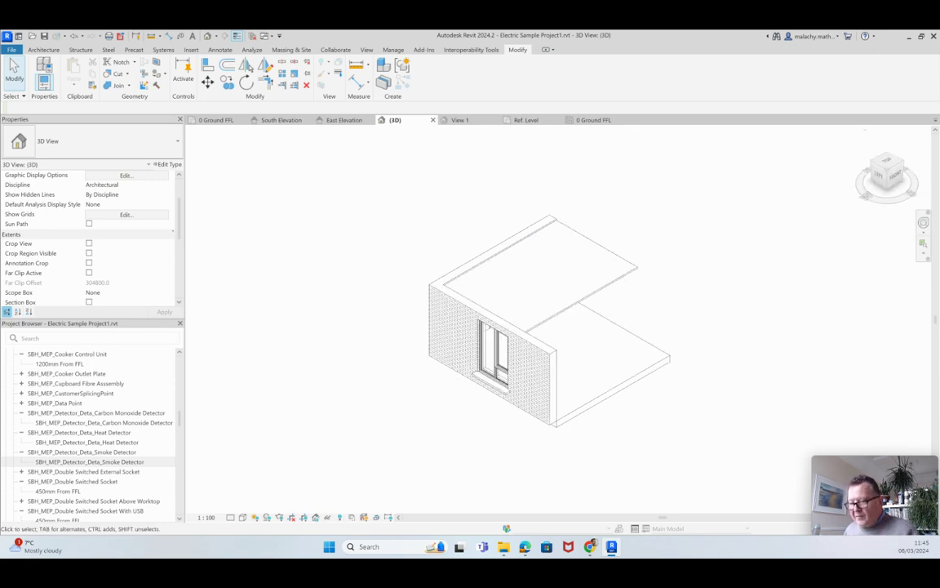
{"action": "scroll", "coordinate": [90, 441], "scroll_direction": "down", "scroll_amount": 10}
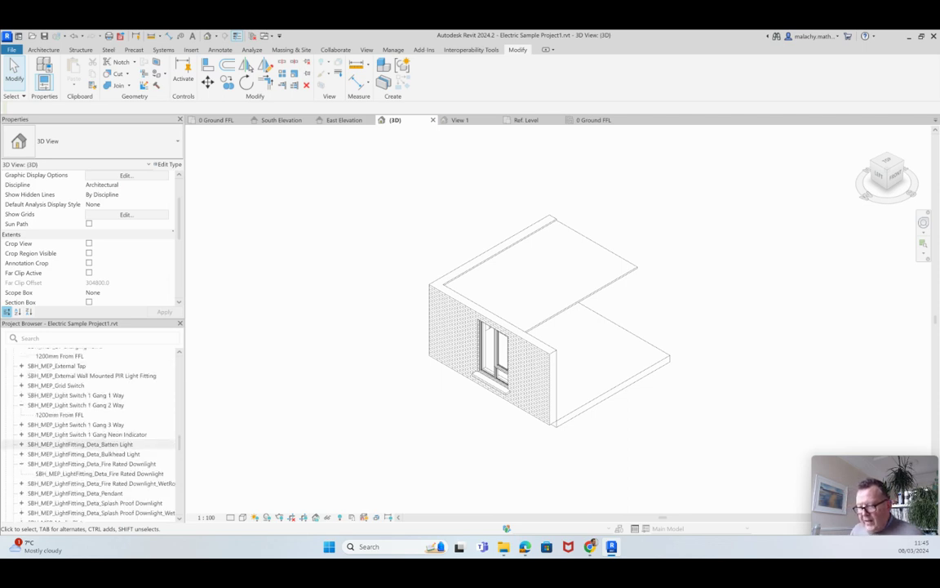
{"action": "scroll", "coordinate": [90, 441], "scroll_direction": "down", "scroll_amount": 1}
{"action": "scroll", "coordinate": [90, 440], "scroll_direction": "up", "scroll_amount": 15}
{"action": "scroll", "coordinate": [90, 408], "scroll_direction": "down", "scroll_amount": 5}
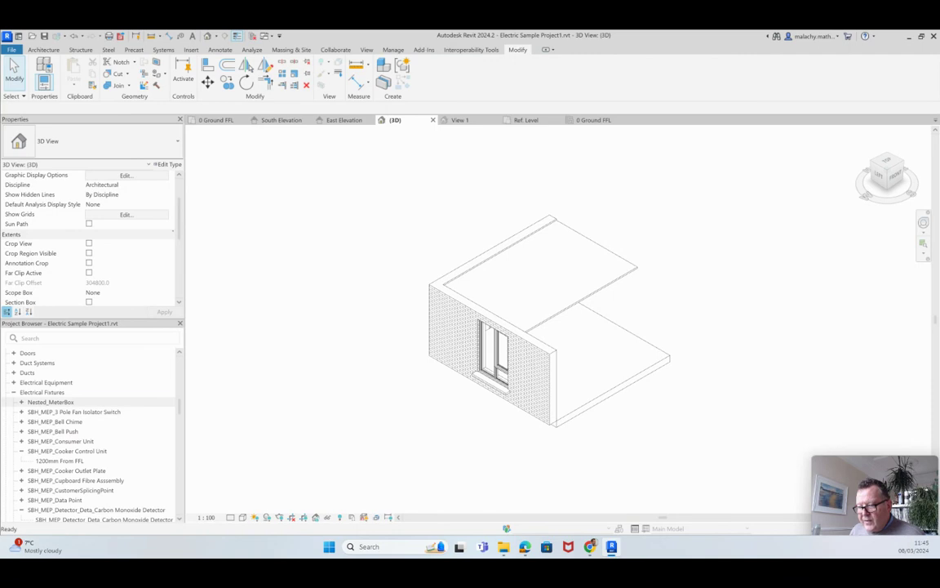
{"action": "double_click", "coordinate": [50, 401]}
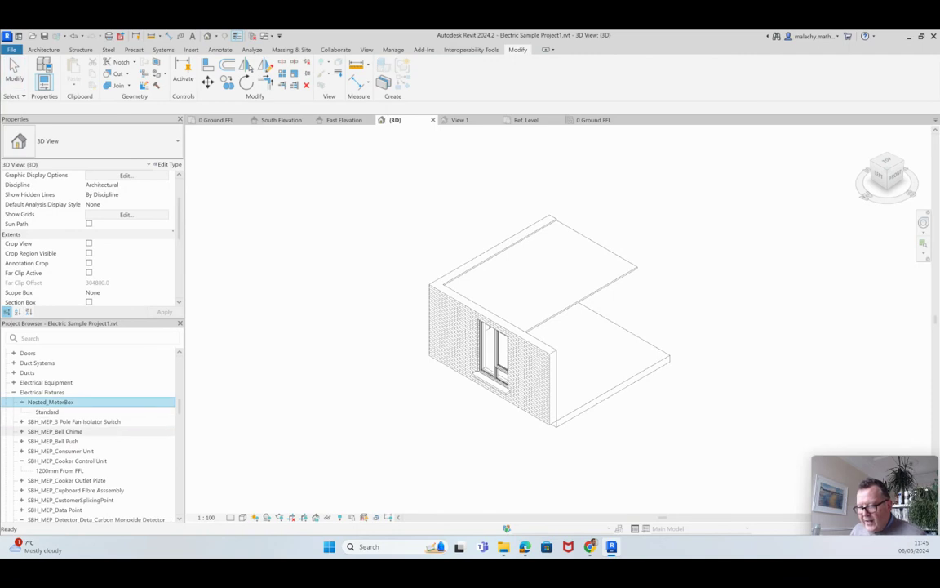
{"action": "scroll", "coordinate": [90, 433], "scroll_direction": "down", "scroll_amount": 2}
{"action": "scroll", "coordinate": [90, 433], "scroll_direction": "down", "scroll_amount": 10}
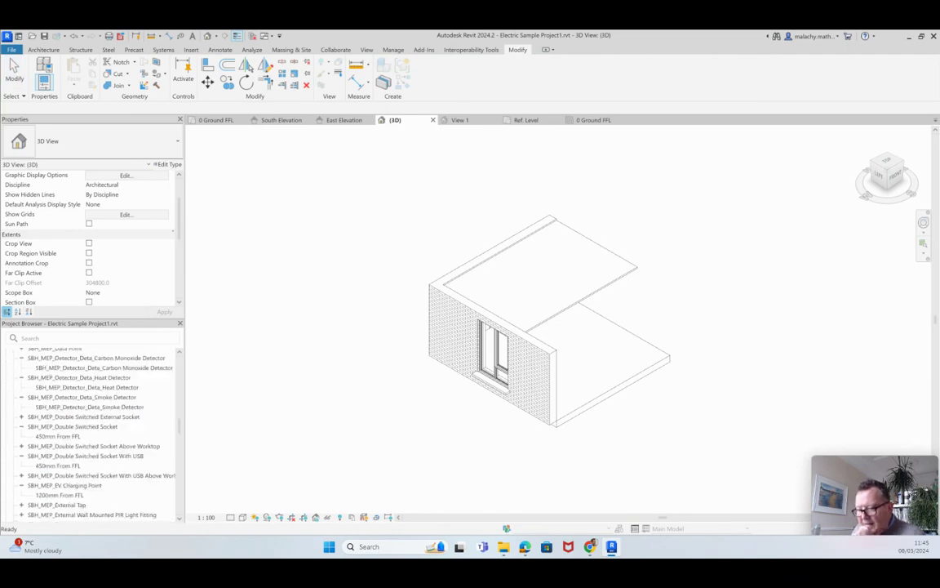
{"action": "scroll", "coordinate": [81, 401], "scroll_direction": "down", "scroll_amount": 1}
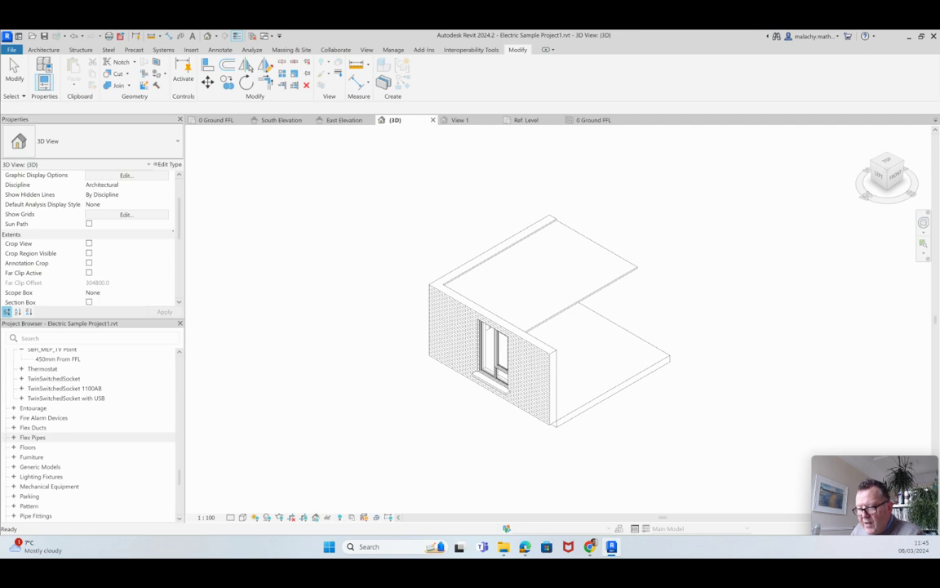
Step: Place an Eircom Box Type 1 on the exterior brick wall beside the window, about 906 mm from the corner and 1008 mm above level
{"action": "double_click", "coordinate": [40, 466]}
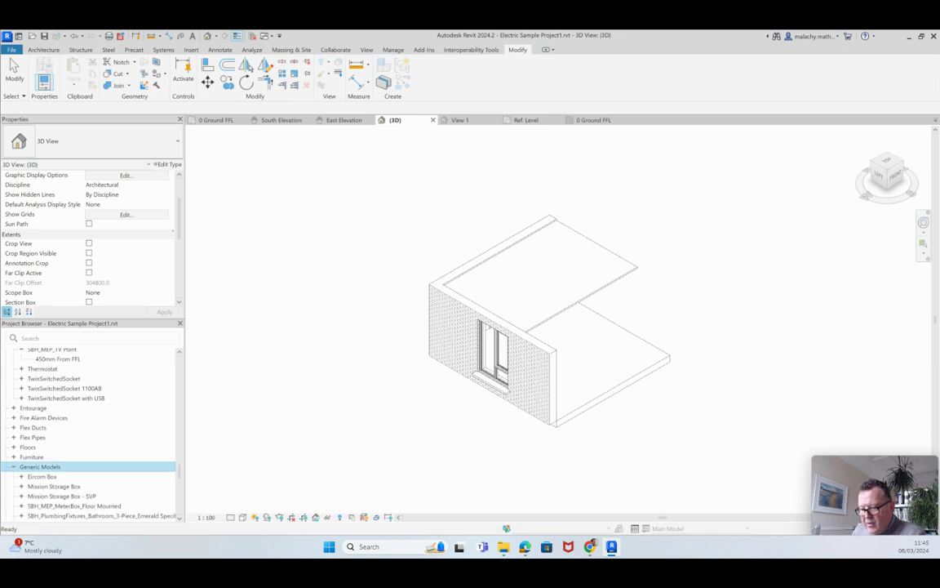
{"action": "scroll", "coordinate": [40, 466], "scroll_direction": "down", "scroll_amount": 2}
{"action": "double_click", "coordinate": [42, 411]}
{"action": "left_click", "coordinate": [43, 421]}
{"action": "left_click_drag", "start_coordinate": [43, 421], "coordinate": [212, 413]}
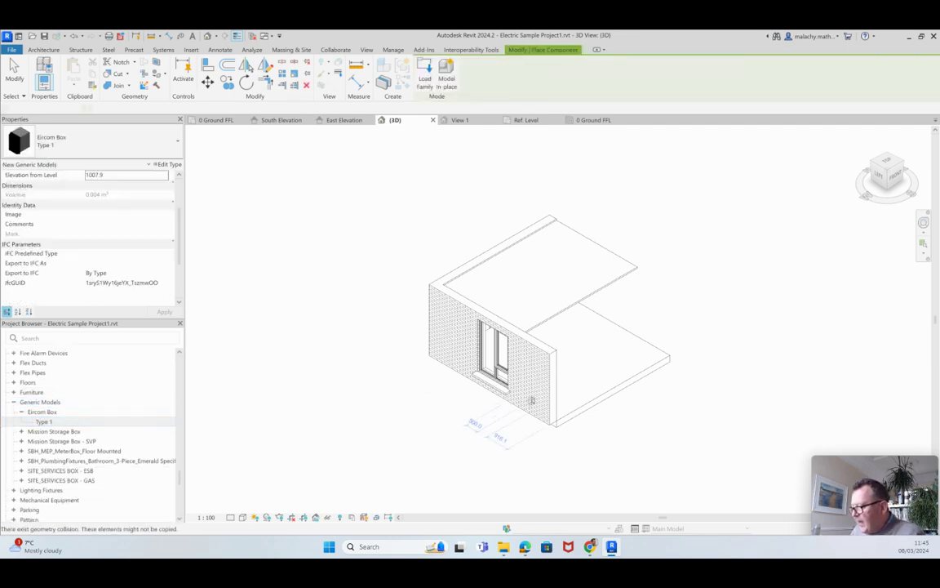
{"action": "left_click", "coordinate": [532, 360]}
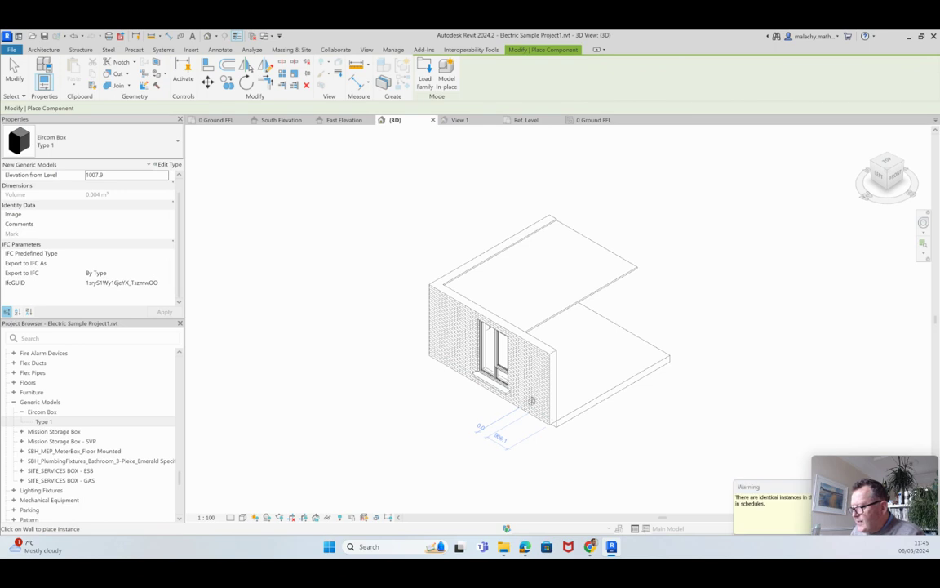
{"action": "key", "text": "Escape"}
{"action": "key", "text": "Escape"}
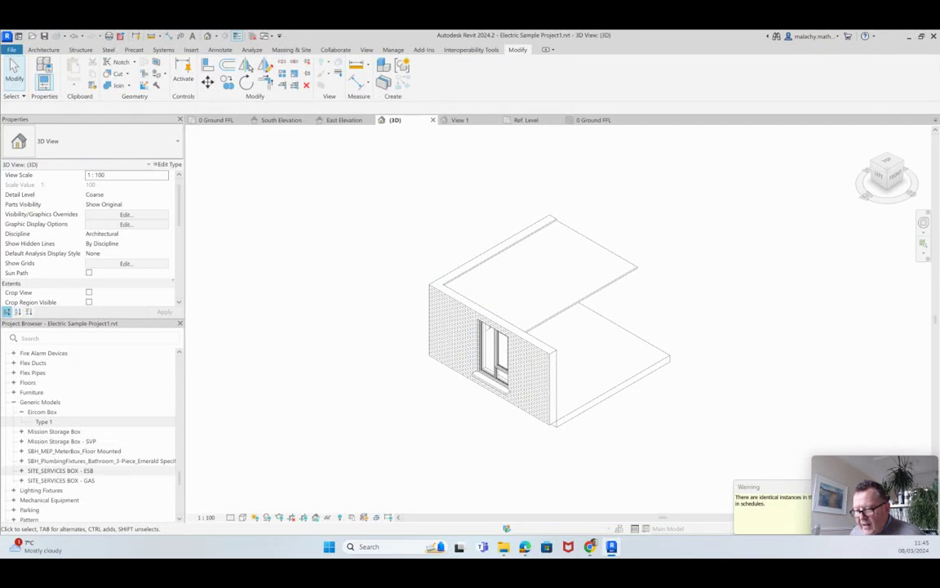
Step: Place a SITE_SERVICES BOX - ESB in the 0 Ground FFL plan, rotated against the exterior brick face beyond the window, about 3890 mm along the wall
{"action": "left_click", "coordinate": [21, 470]}
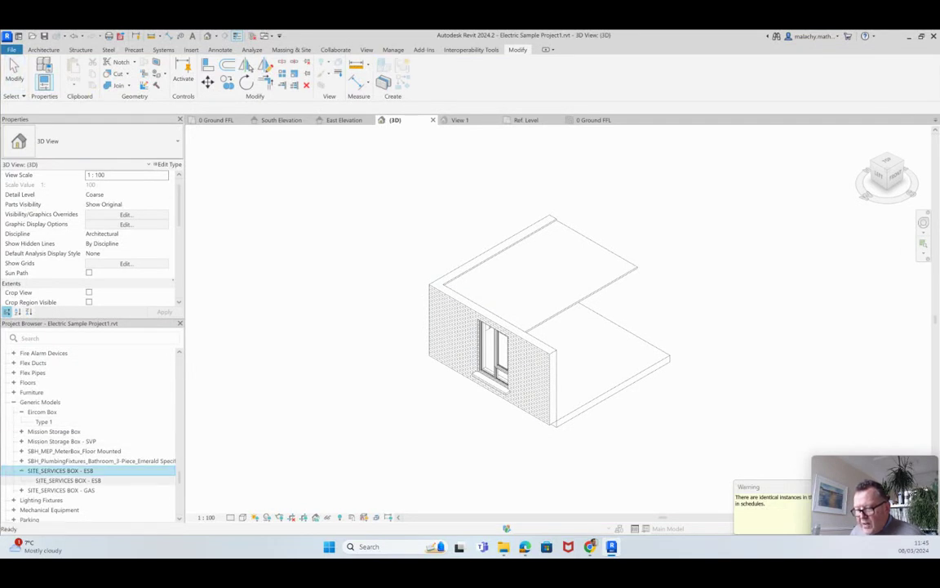
{"action": "left_click", "coordinate": [68, 480]}
{"action": "left_click_drag", "start_coordinate": [68, 480], "coordinate": [506, 383]}
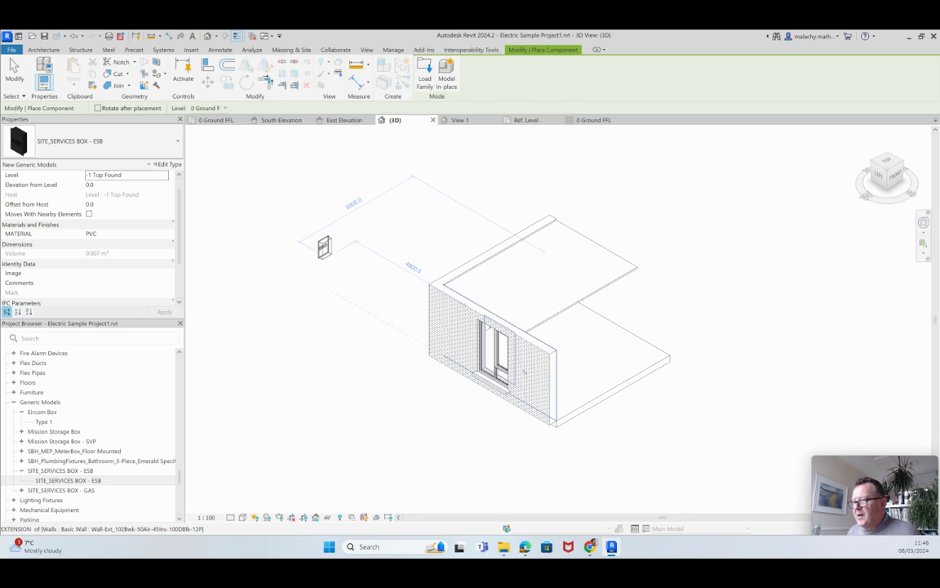
{"action": "left_click", "coordinate": [216, 120]}
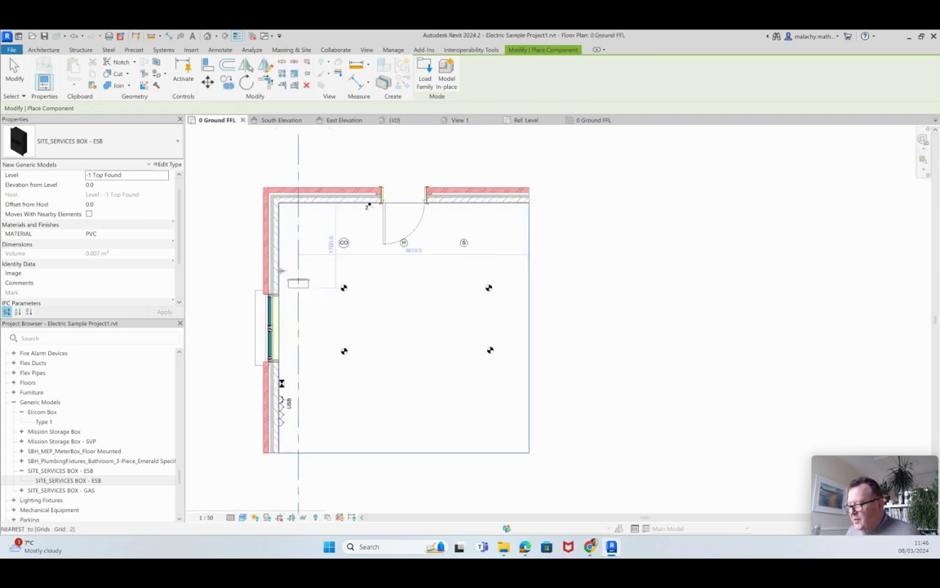
{"action": "key", "text": "space"}
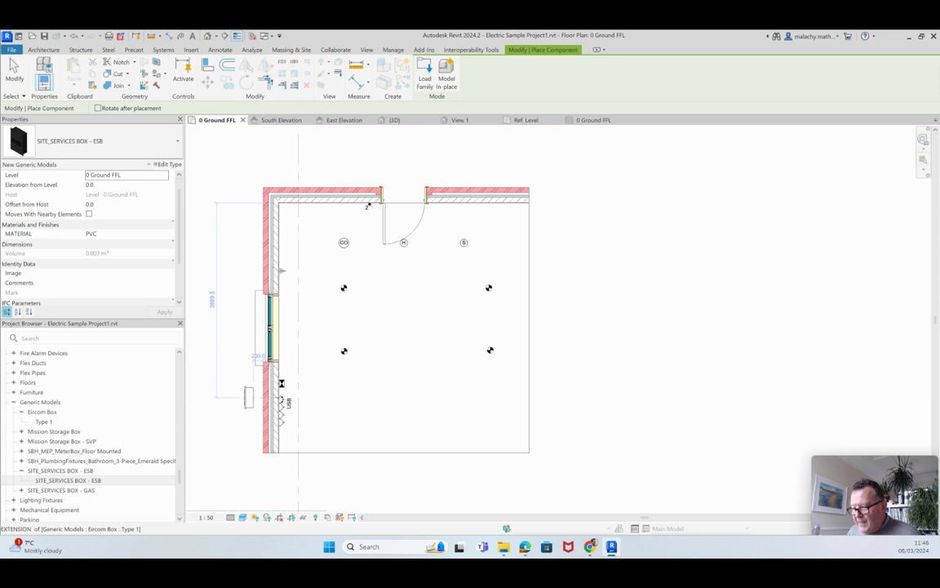
{"action": "left_click", "coordinate": [258, 398]}
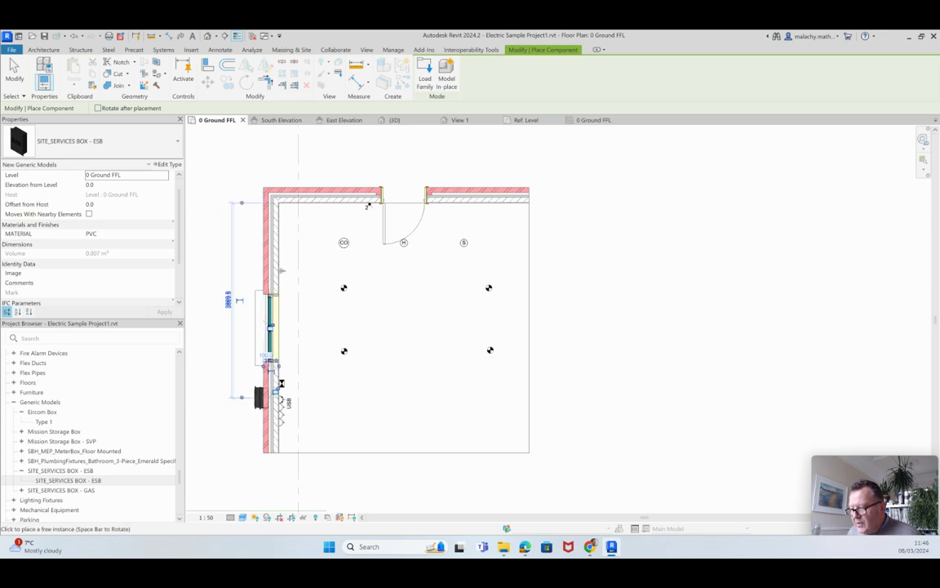
{"action": "key", "text": "Escape"}
{"action": "key", "text": "Escape"}
Step: Move the ESB box into the wall so its body is recessed and only the cover projects from the brick face
{"action": "scroll", "coordinate": [244, 393], "scroll_direction": "up", "scroll_amount": 5}
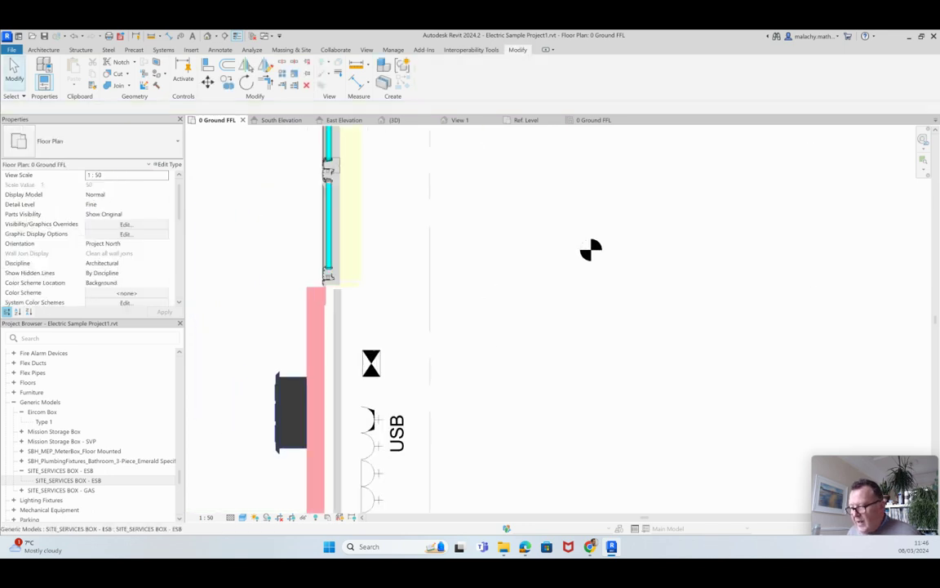
{"action": "left_click", "coordinate": [288, 413]}
{"action": "left_click_drag", "start_coordinate": [256, 412], "coordinate": [283, 412]}
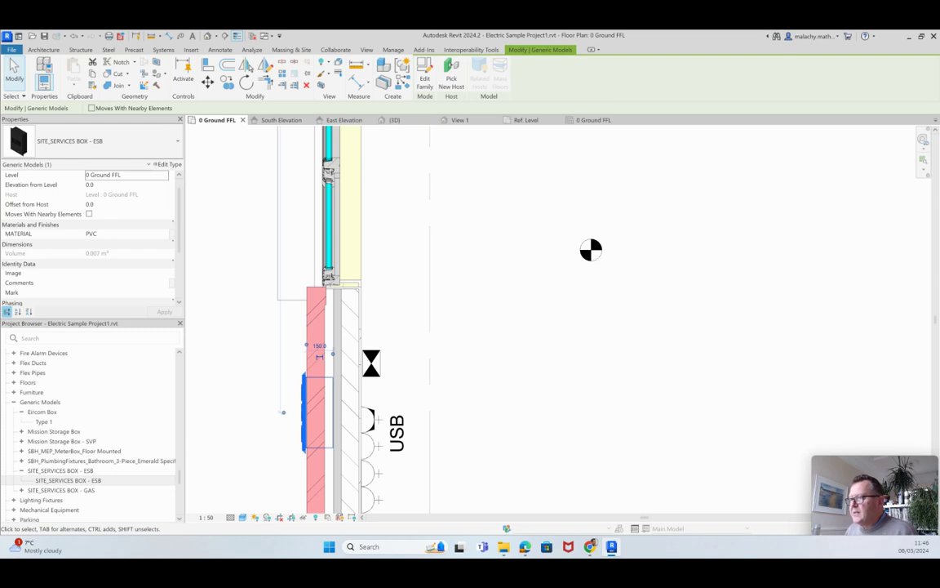
Step: Inspect the recessed ESB box in the 3D view and choose PVC-C as its material
{"action": "left_click", "coordinate": [395, 120]}
{"action": "scroll", "coordinate": [534, 396], "scroll_direction": "up", "scroll_amount": 3}
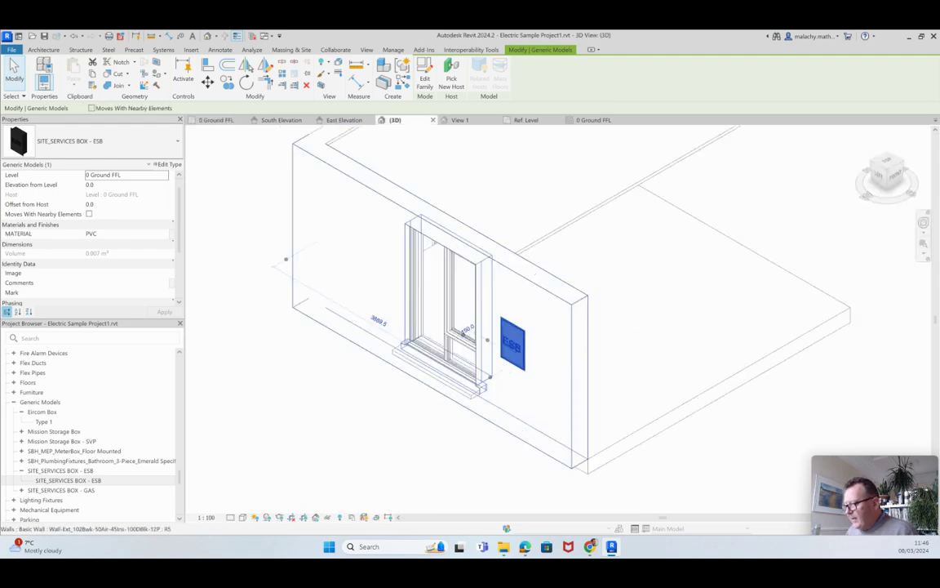
{"action": "key", "text": "Escape"}
{"action": "key", "text": "Escape"}
{"action": "scroll", "coordinate": [506, 335], "scroll_direction": "up", "scroll_amount": 3}
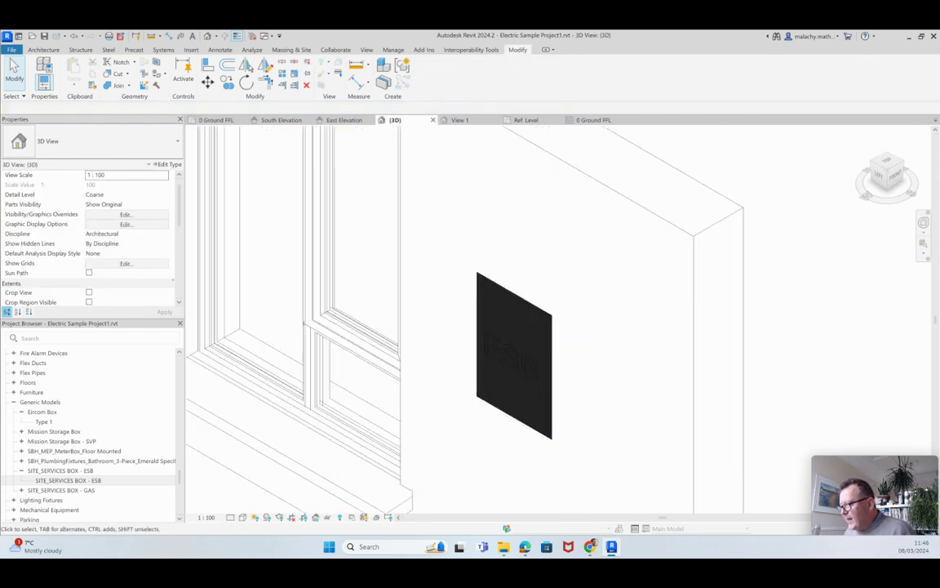
{"action": "left_click", "coordinate": [485, 376]}
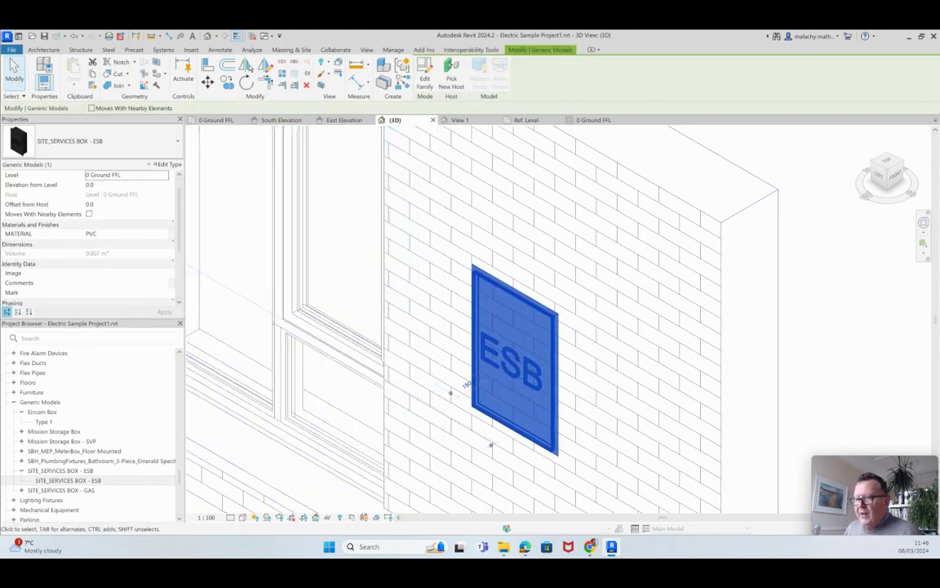
{"action": "left_click", "coordinate": [122, 233]}
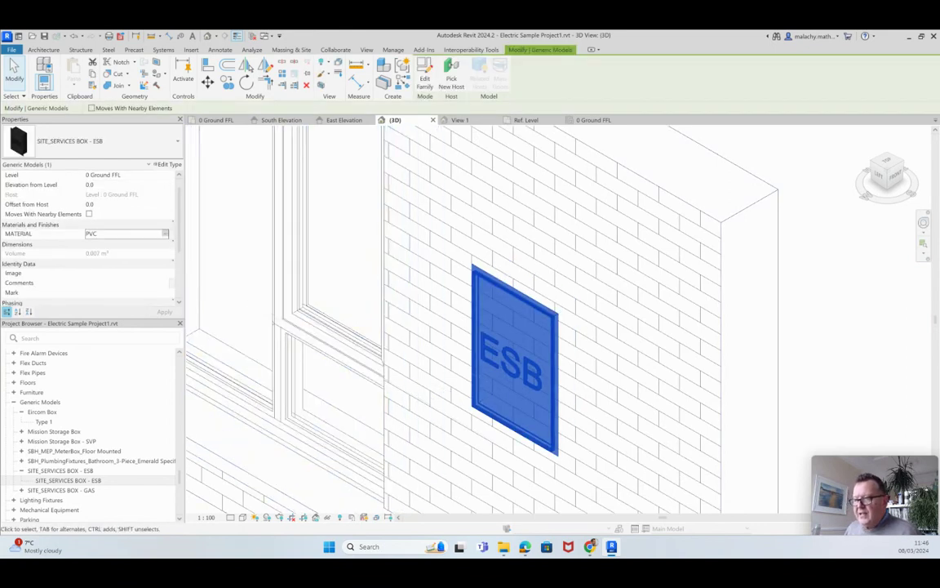
{"action": "left_click", "coordinate": [164, 233]}
{"action": "left_click", "coordinate": [164, 233]}
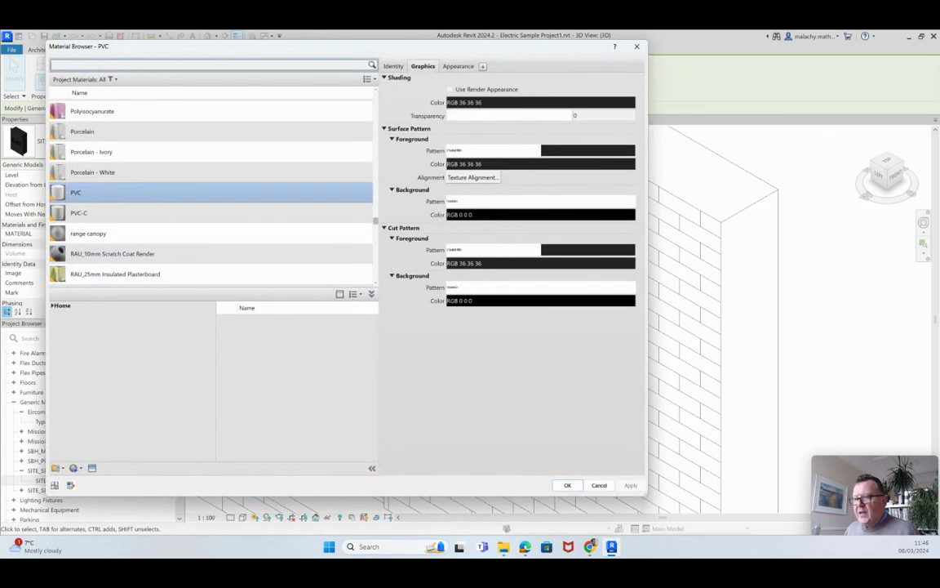
{"action": "left_click", "coordinate": [78, 212]}
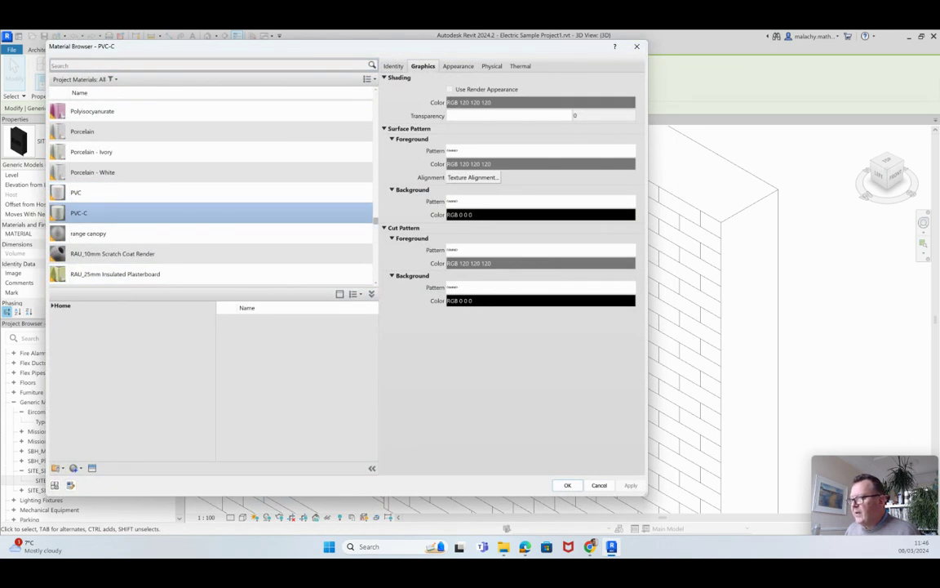
Step: Give PVC-C a solid-fill surface foreground pattern in white (RGB 255 255 255) and apply the material to the ESB box
{"action": "left_click", "coordinate": [302, 252]}
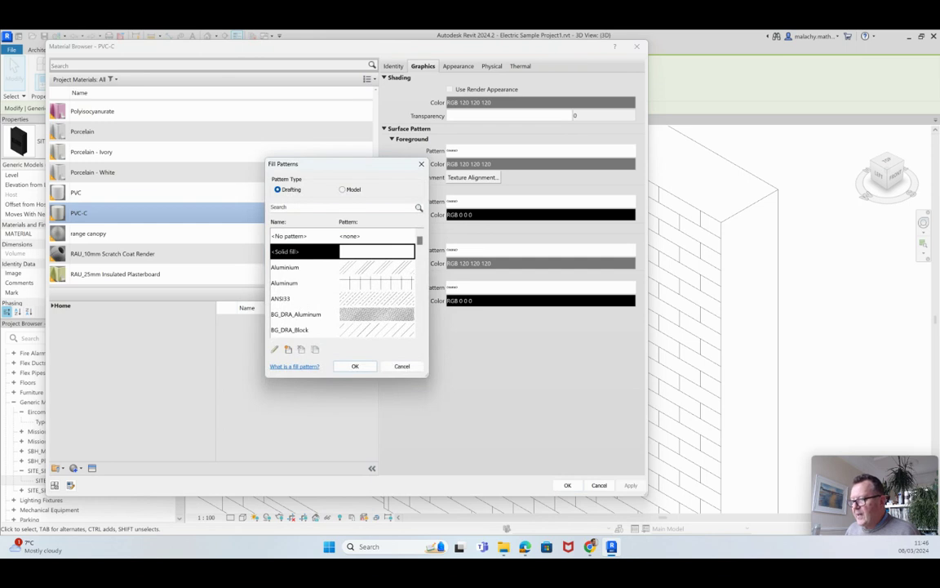
{"action": "left_click", "coordinate": [354, 365]}
{"action": "left_click", "coordinate": [540, 163]}
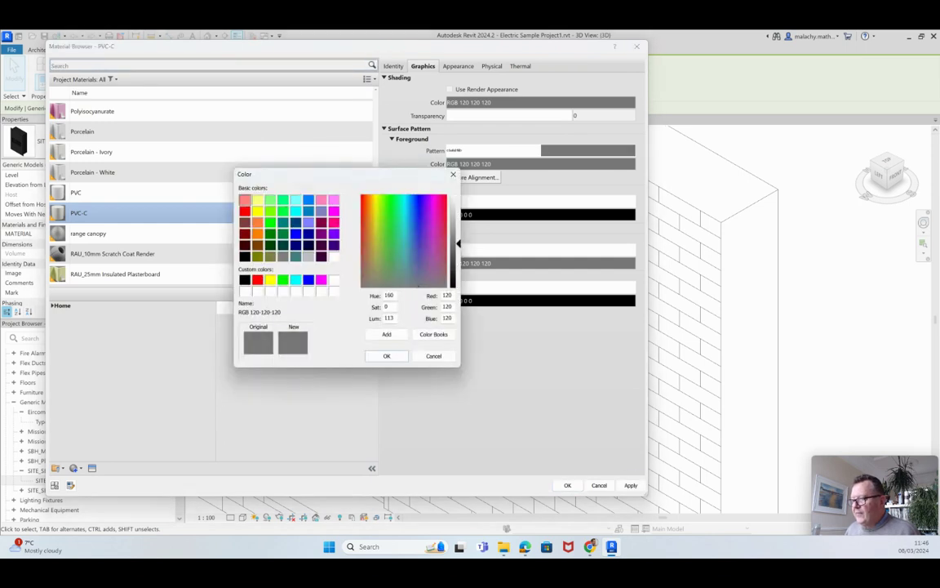
{"action": "left_click", "coordinate": [333, 257]}
{"action": "left_click", "coordinate": [387, 356]}
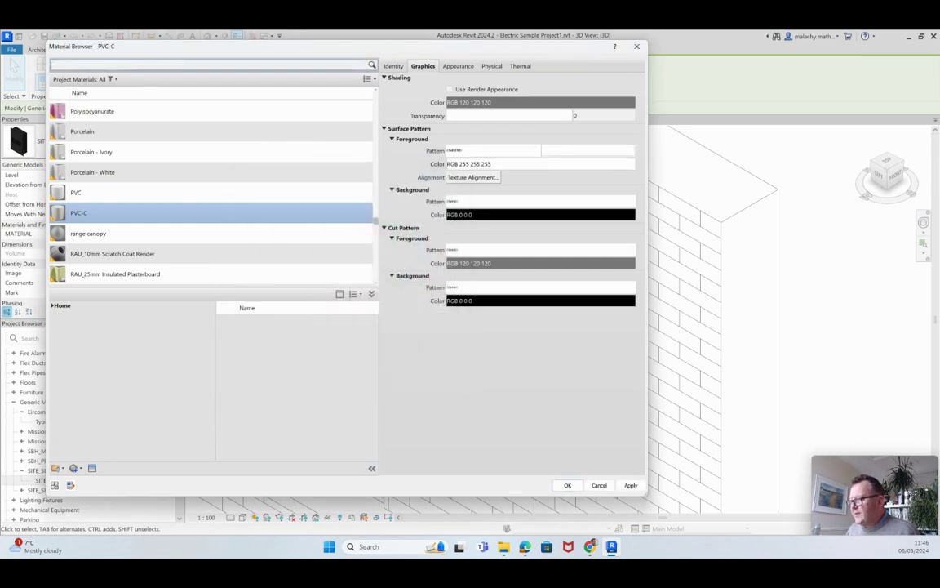
{"action": "left_click", "coordinate": [567, 485]}
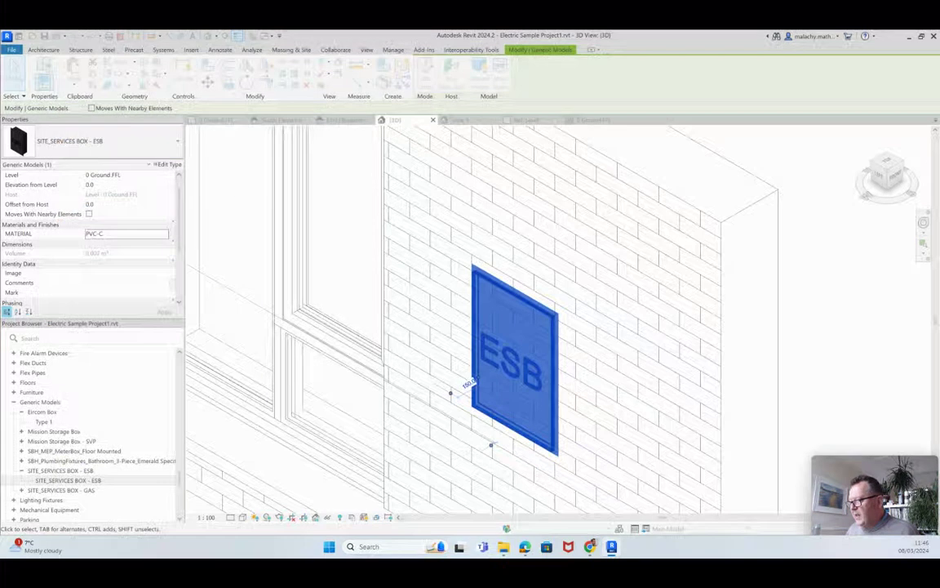
{"action": "left_click", "coordinate": [434, 384]}
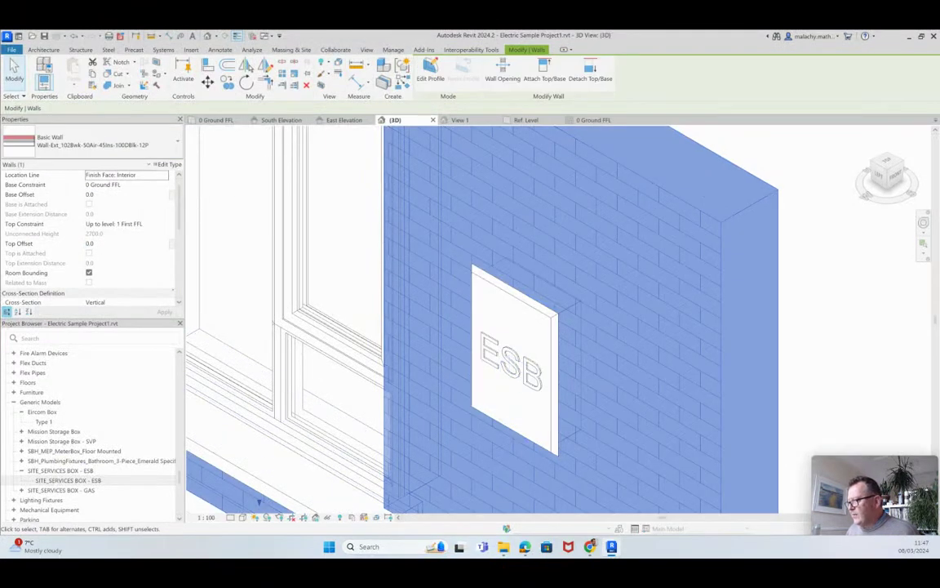
{"action": "key", "text": "Escape"}
{"action": "scroll", "coordinate": [794, 325], "scroll_direction": "down", "scroll_amount": 4}
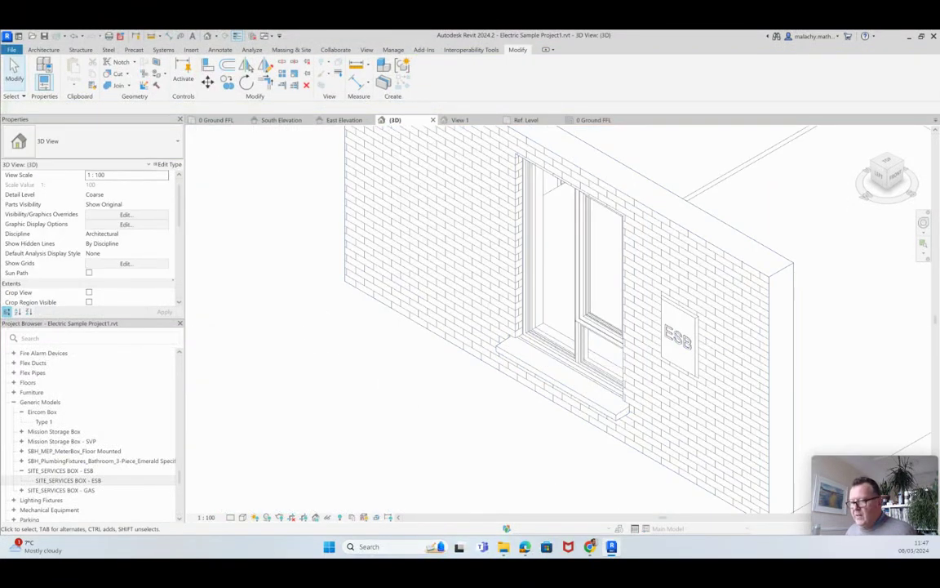
Step: Place a SITE_SERVICES BOX - GAS in the 0 Ground FFL plan on the exterior brick wall, just beyond the ESB box from the window
{"action": "left_click", "coordinate": [60, 490]}
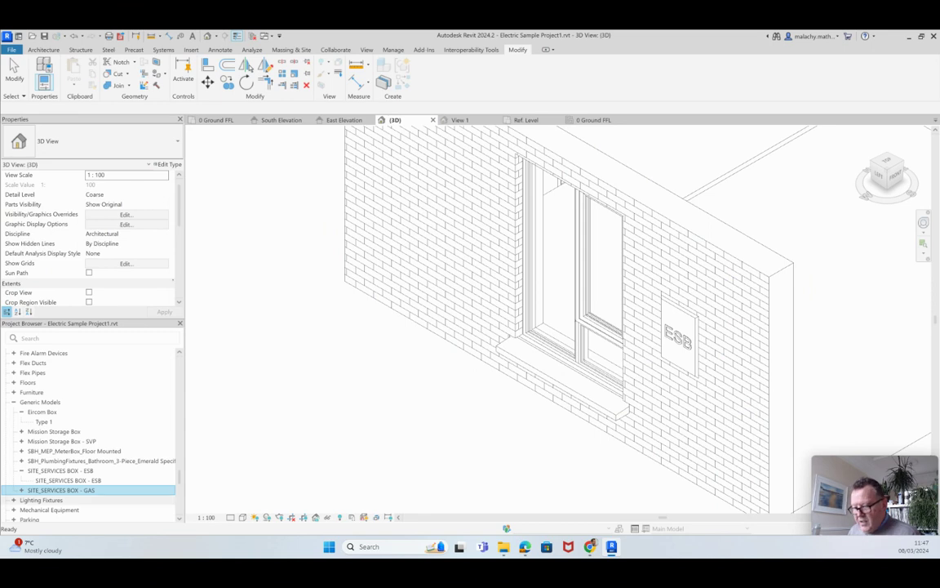
{"action": "left_click", "coordinate": [22, 489]}
{"action": "left_click", "coordinate": [68, 500]}
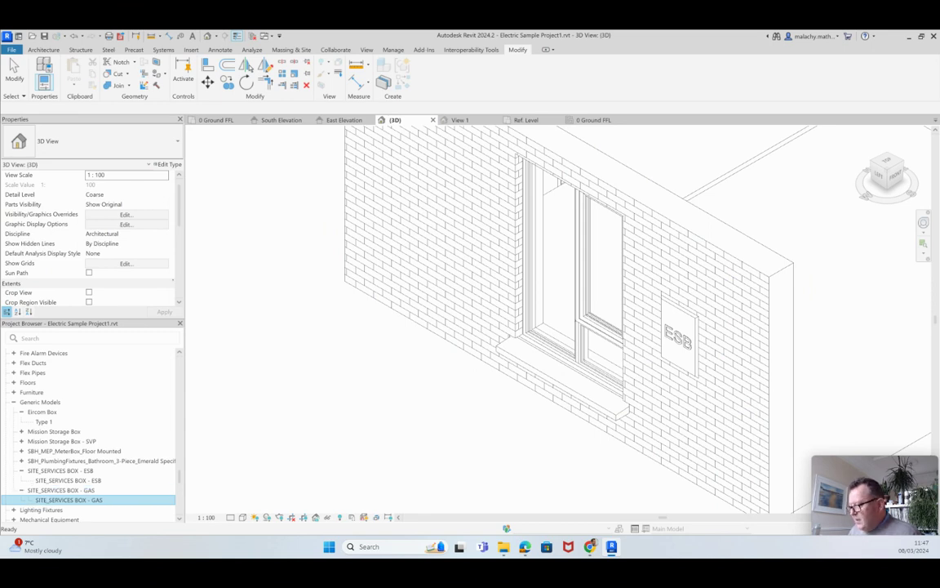
{"action": "left_click_drag", "start_coordinate": [68, 500], "coordinate": [620, 327]}
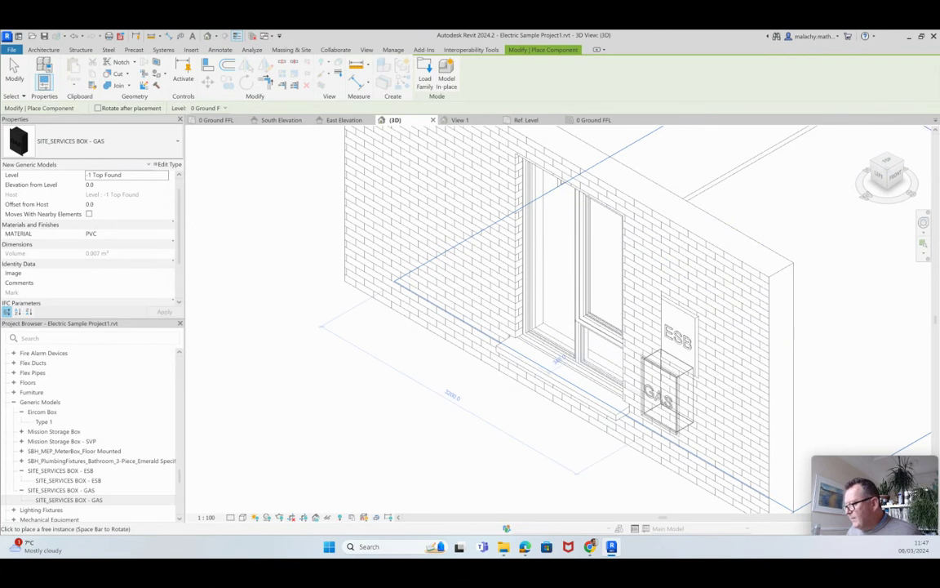
{"action": "left_click", "coordinate": [216, 120]}
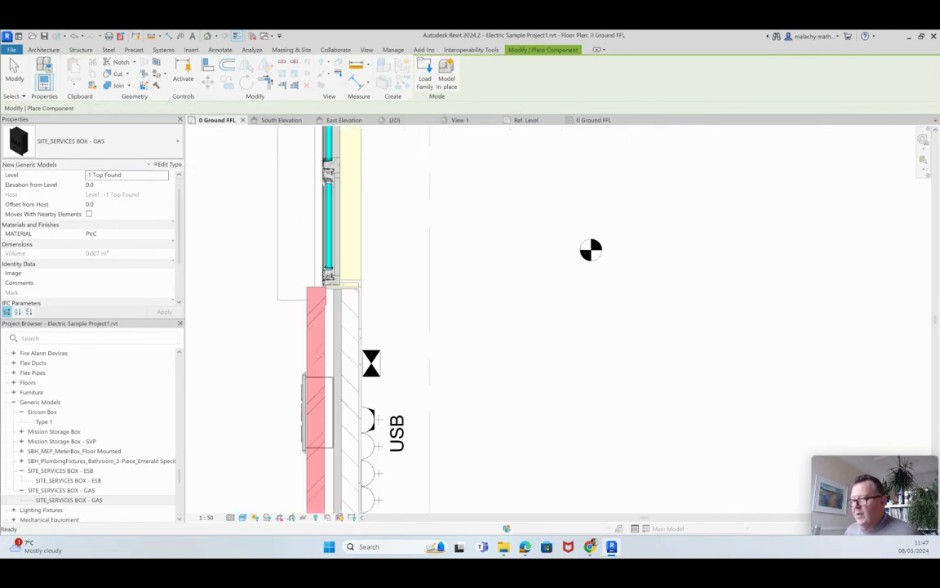
{"action": "scroll", "coordinate": [320, 404], "scroll_direction": "down", "scroll_amount": 3}
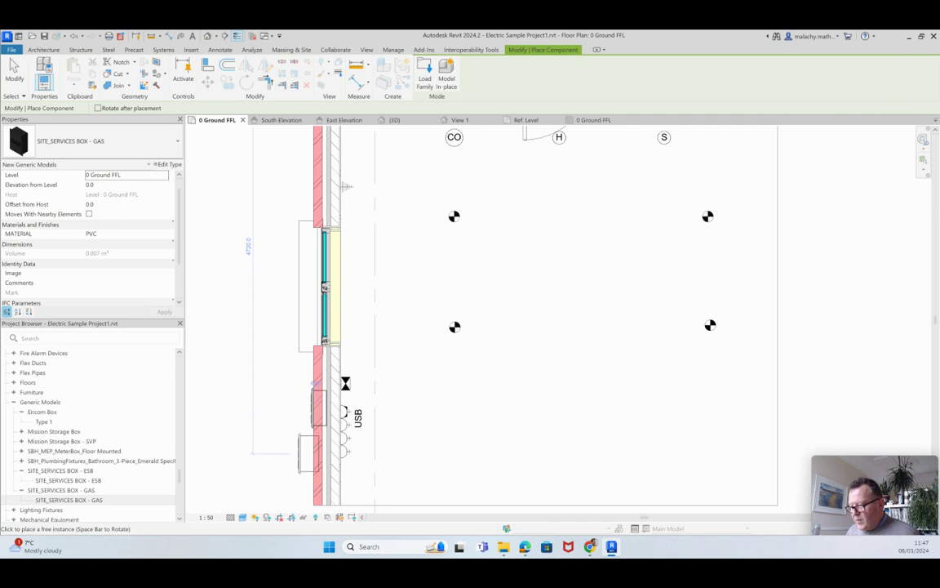
{"action": "left_click", "coordinate": [292, 451]}
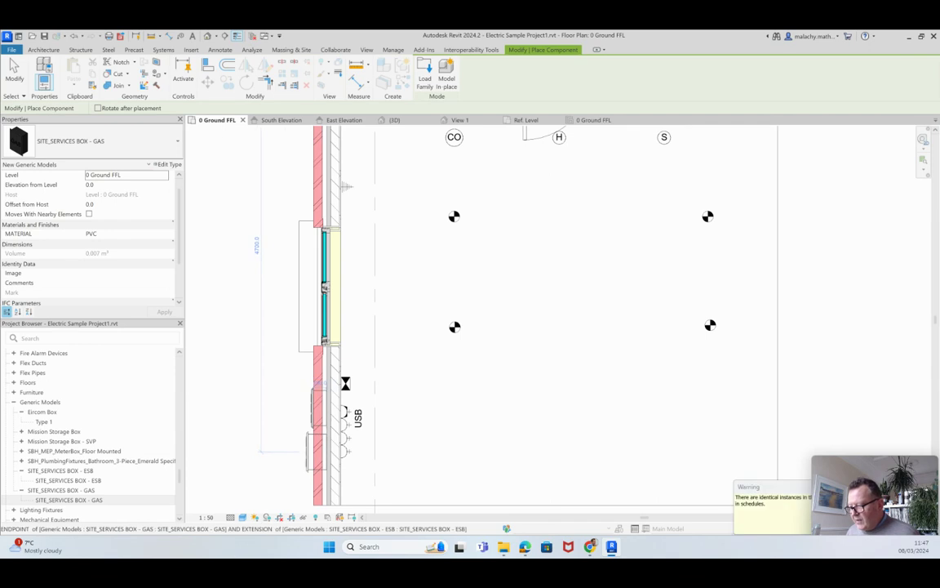
{"action": "key", "text": "Escape"}
Step: Recess the GAS box into the brick wall in line with the ESB box and delete the duplicate box standing outside the wall
{"action": "scroll", "coordinate": [311, 458], "scroll_direction": "up", "scroll_amount": 5}
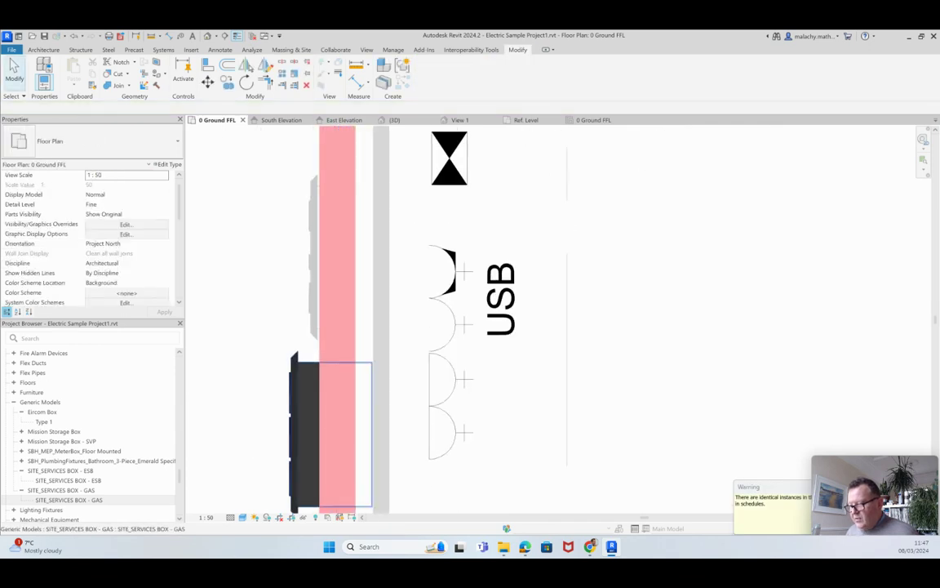
{"action": "left_click", "coordinate": [266, 435]}
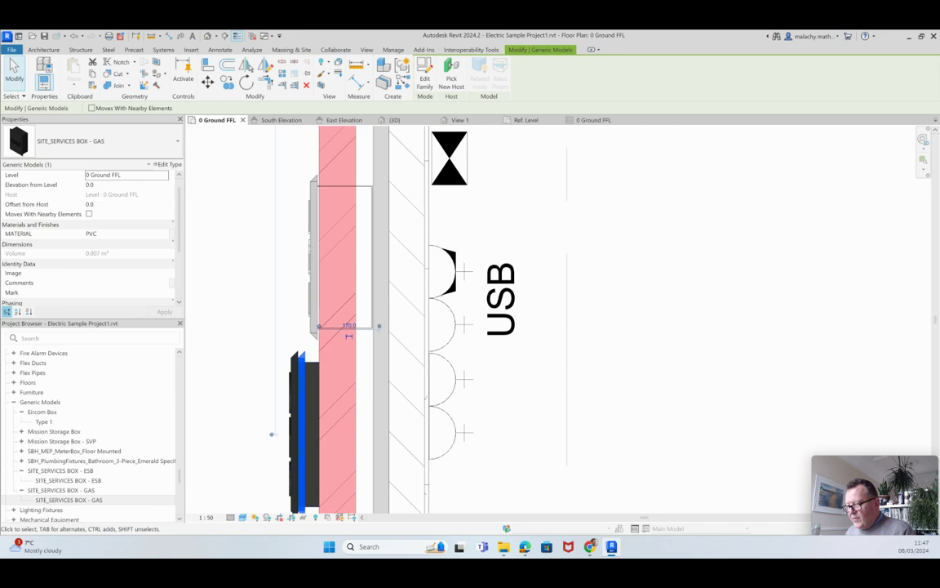
{"action": "left_click_drag", "start_coordinate": [278, 434], "coordinate": [284, 433]}
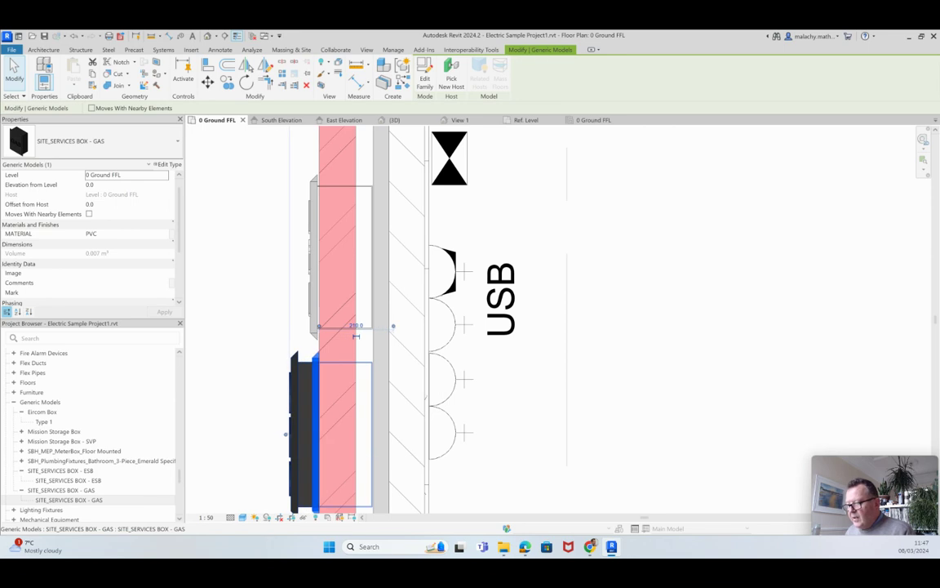
{"action": "key", "text": "Escape"}
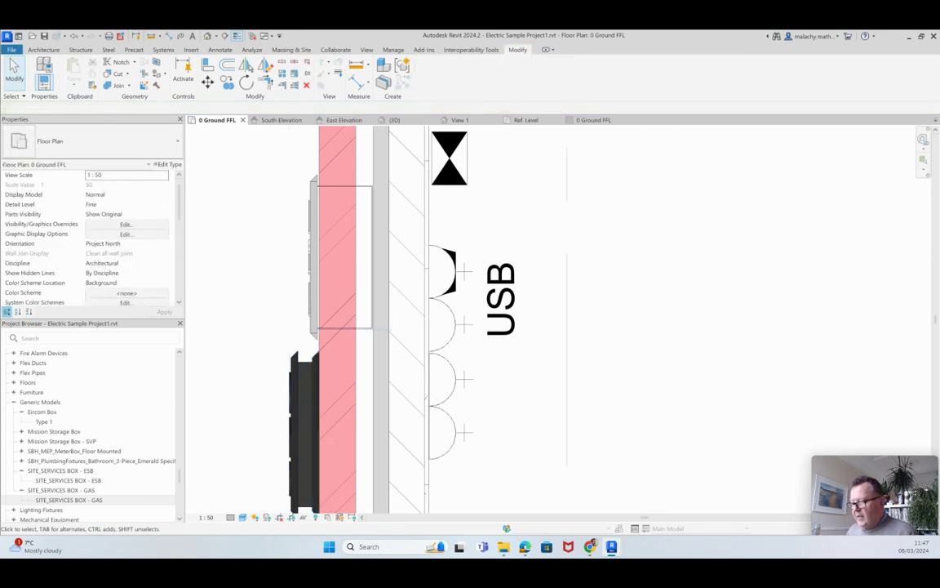
{"action": "left_click", "coordinate": [293, 363]}
{"action": "key", "text": "Delete"}
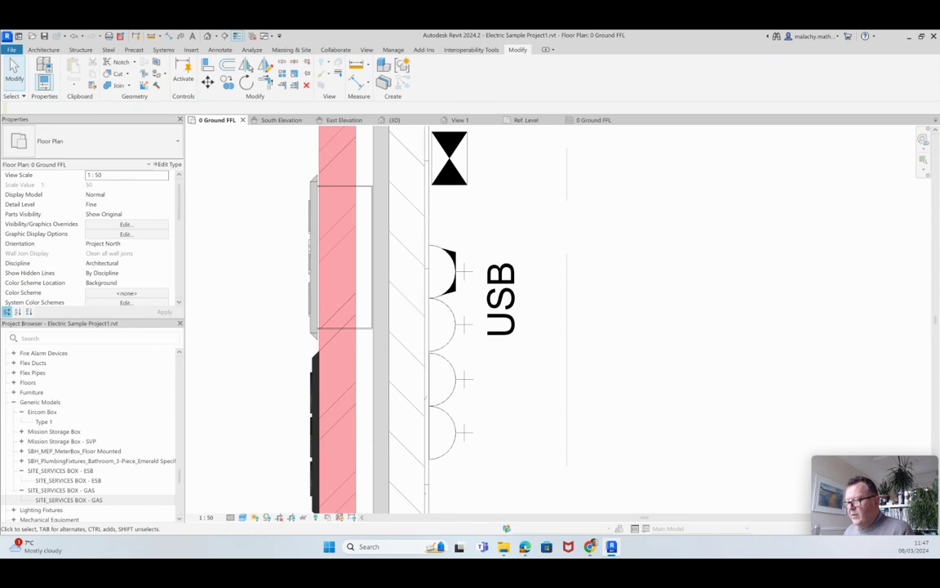
Step: Shift the GAS box slightly along the wall towards the window in the 3D view, to about 4330 mm from the far corner
{"action": "left_click", "coordinate": [392, 120]}
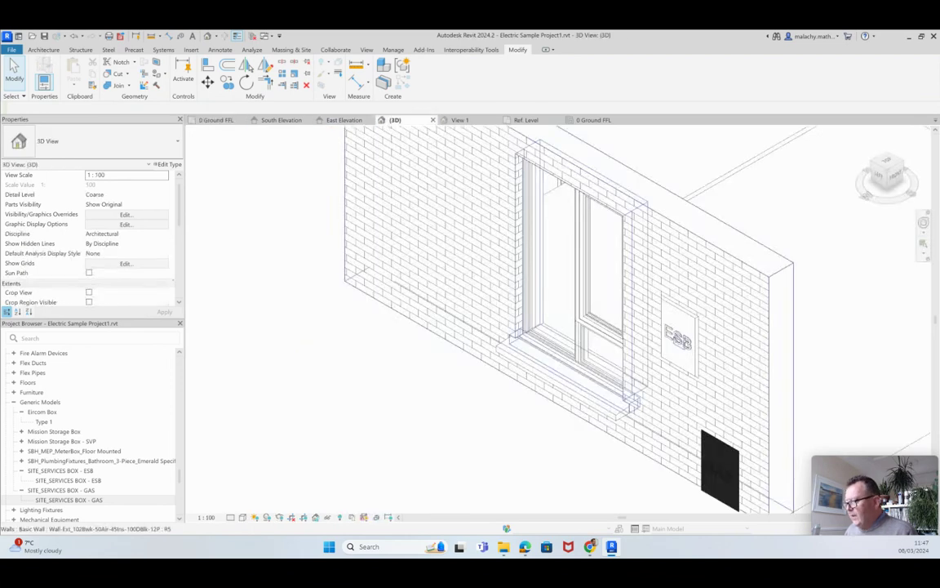
{"action": "left_click", "coordinate": [720, 469]}
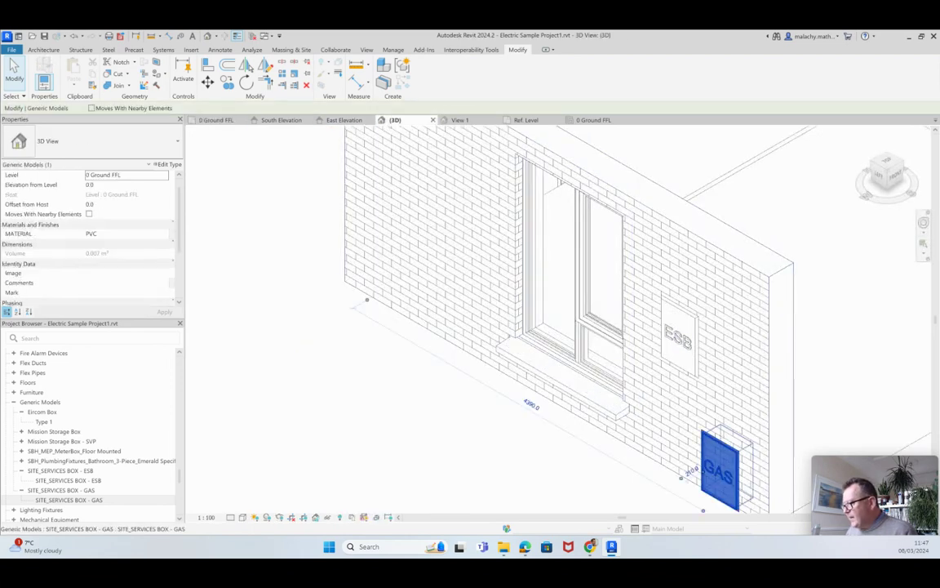
{"action": "left_click_drag", "start_coordinate": [702, 472], "coordinate": [698, 468]}
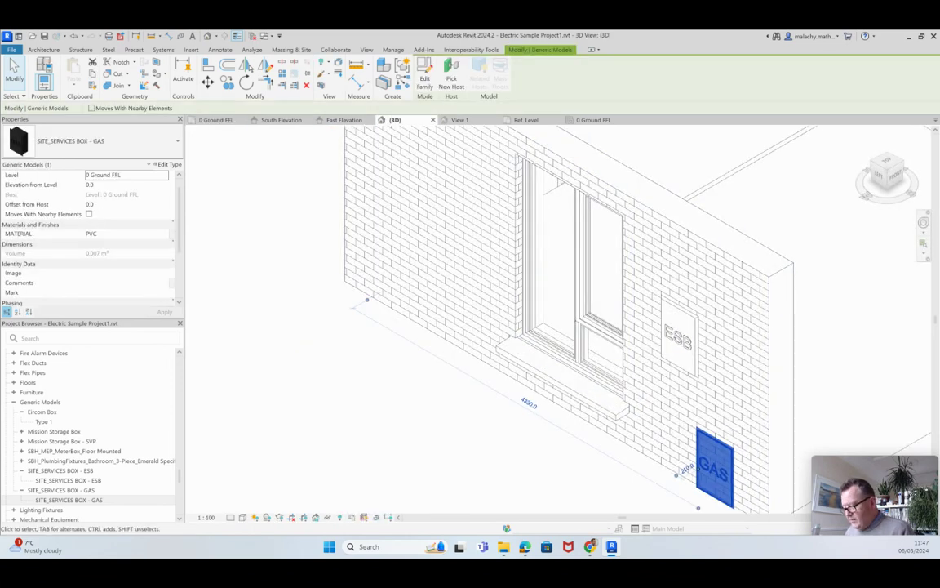
{"action": "key", "text": "Right"}
{"action": "key", "text": "Left"}
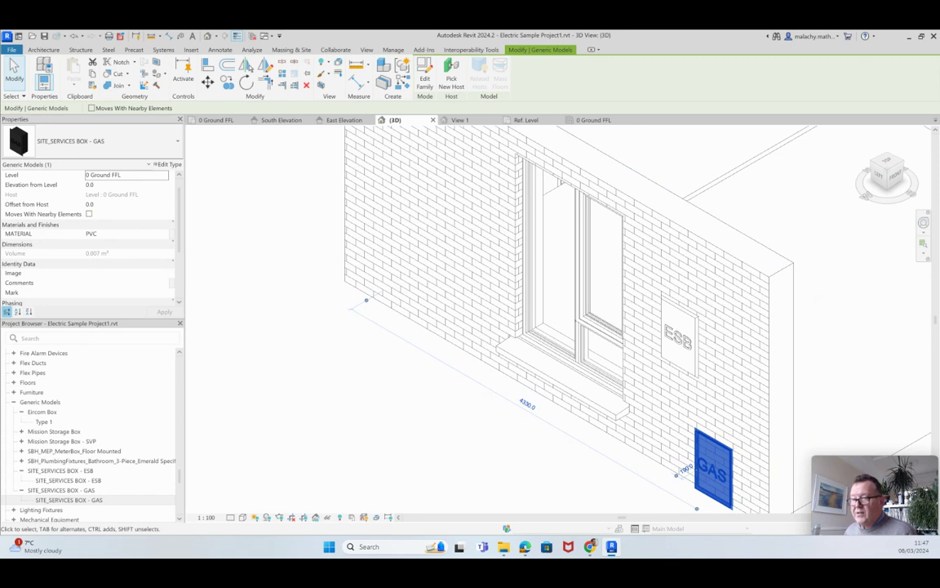
Step: Set the GAS box's elevation from the 0 Ground FFL level to 450 mm and deselect it
{"action": "key", "text": "Tab"}
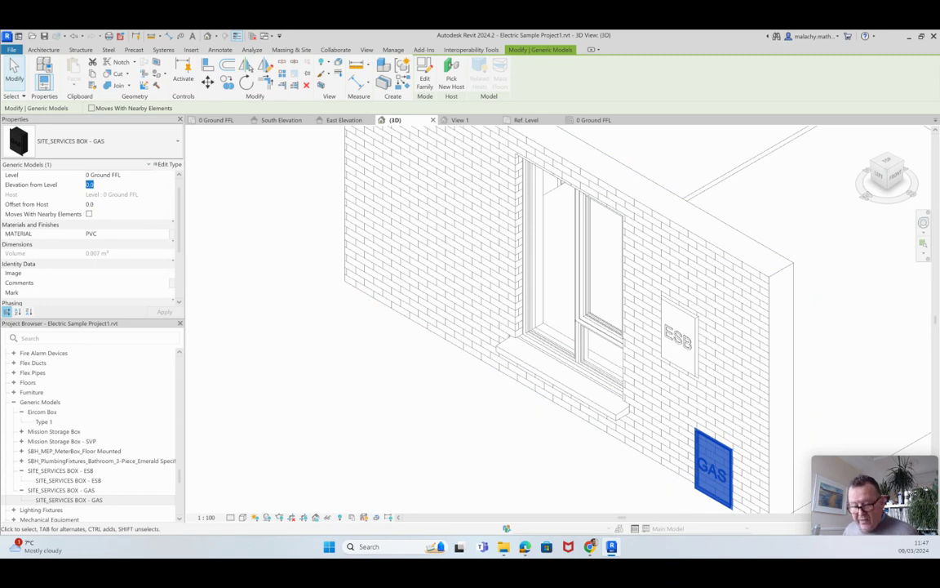
{"action": "type", "text": "450"}
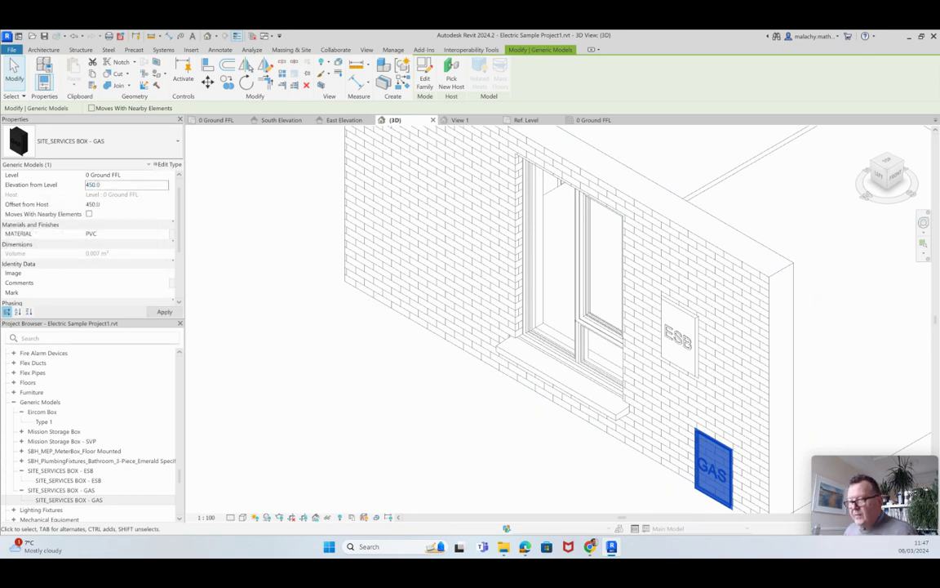
{"action": "key", "text": "Return"}
{"action": "key", "text": "Escape"}
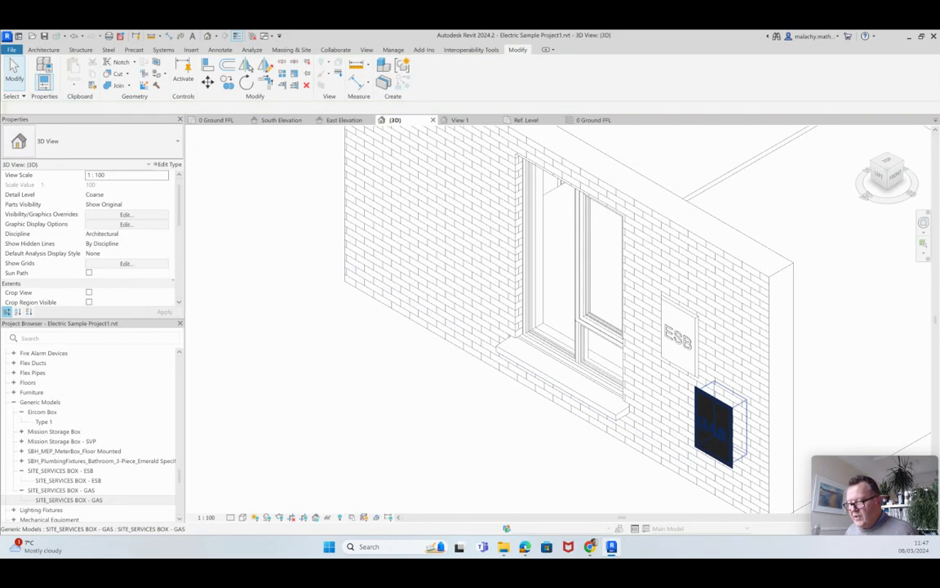
{"action": "scroll", "coordinate": [398, 393], "scroll_direction": "down", "scroll_amount": 4}
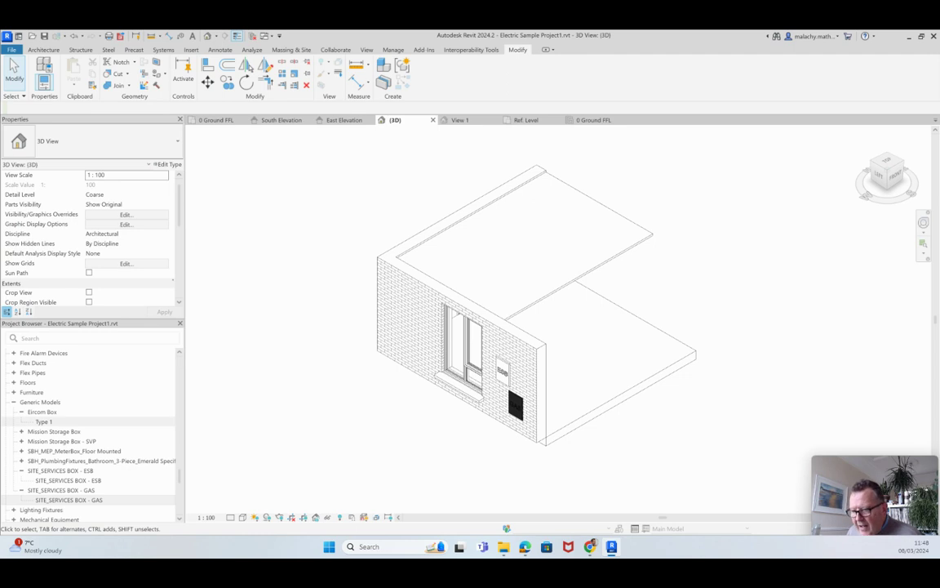
Step: Browse the project's loaded families, expanding Electrical Equipment and examining the generic model and electrical fixture families
{"action": "scroll", "coordinate": [80, 390], "scroll_direction": "down", "scroll_amount": 2}
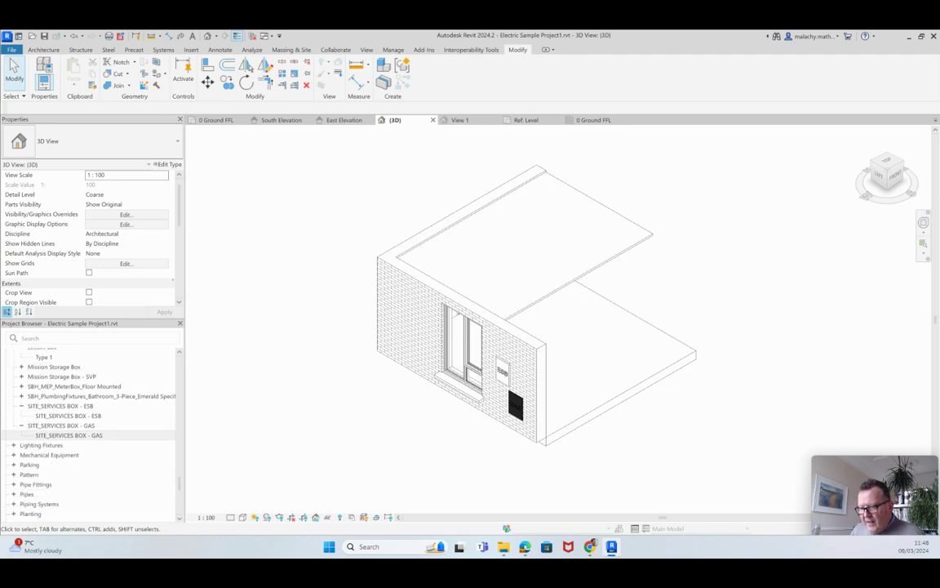
{"action": "scroll", "coordinate": [80, 390], "scroll_direction": "up", "scroll_amount": 2}
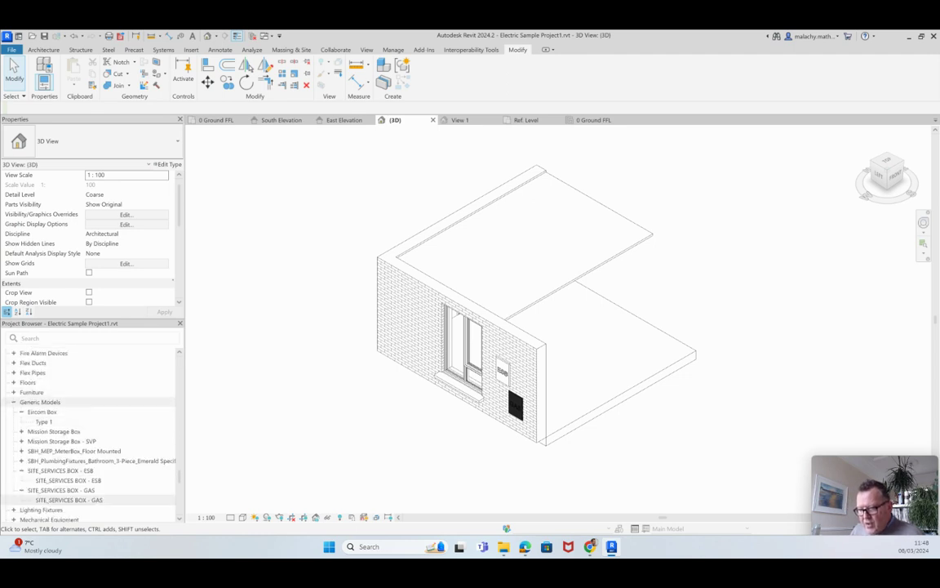
{"action": "scroll", "coordinate": [80, 403], "scroll_direction": "down", "scroll_amount": 2}
{"action": "scroll", "coordinate": [80, 435], "scroll_direction": "up", "scroll_amount": 6}
{"action": "scroll", "coordinate": [80, 475], "scroll_direction": "up", "scroll_amount": 8}
{"action": "scroll", "coordinate": [80, 411], "scroll_direction": "up", "scroll_amount": 6}
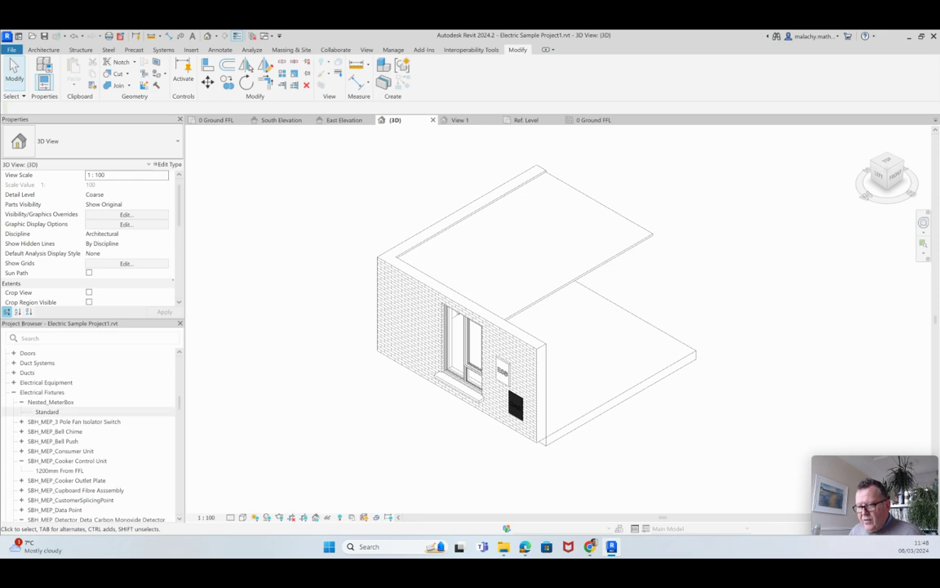
{"action": "double_click", "coordinate": [46, 382]}
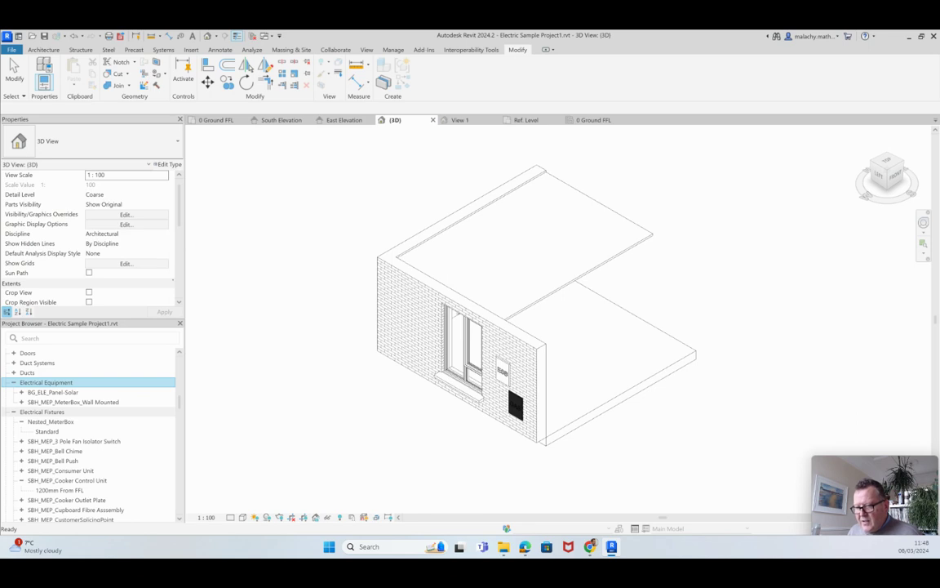
{"action": "scroll", "coordinate": [81, 380], "scroll_direction": "down", "scroll_amount": 10}
{"action": "scroll", "coordinate": [81, 379], "scroll_direction": "down", "scroll_amount": 1}
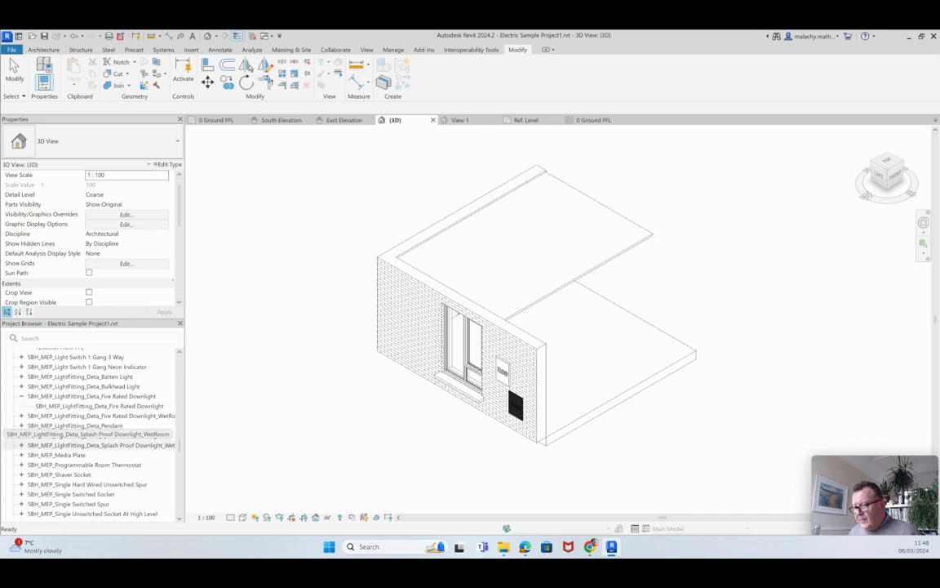